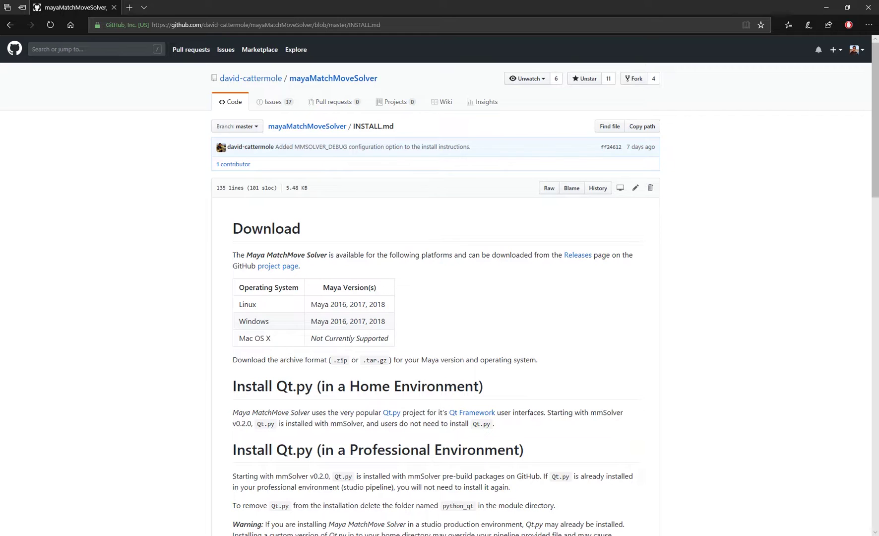
# Read through the mayaMatchMoveSolver install guide down to the Install 3DEqualizer Files section
pyautogui.scroll(-3, 243, 248)
pyautogui.scroll(2, 242, 246)
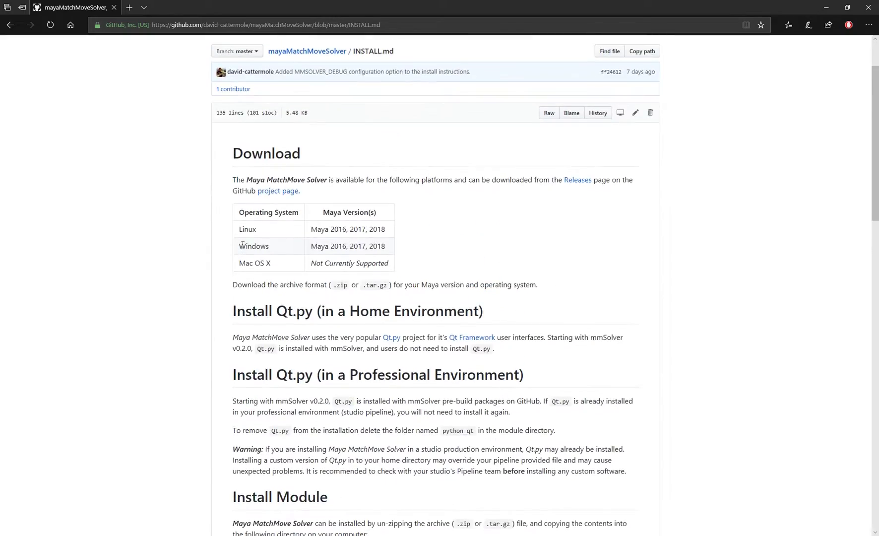
pyautogui.scroll(-15, 245, 248)
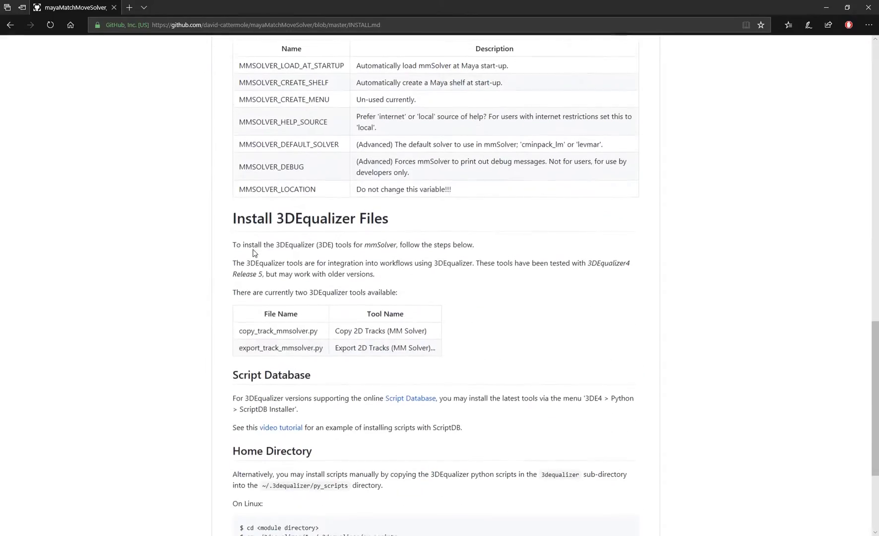
pyautogui.scroll(1, 347, 255)
pyautogui.scroll(3, 376, 258)
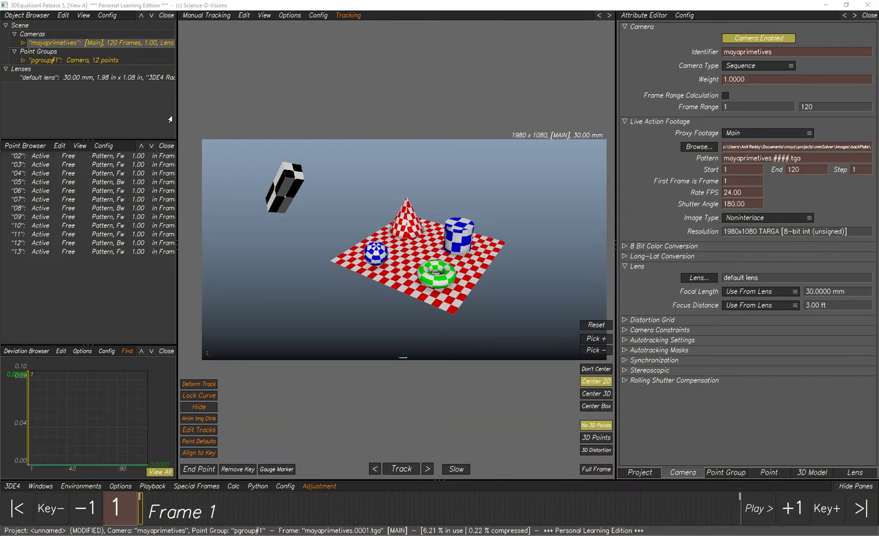
# Switch to 3DEqualizer and inspect the attributes of the mayaprimetives camera, the default lens and the pgroup#1 point group
pyautogui.click(158, 48)
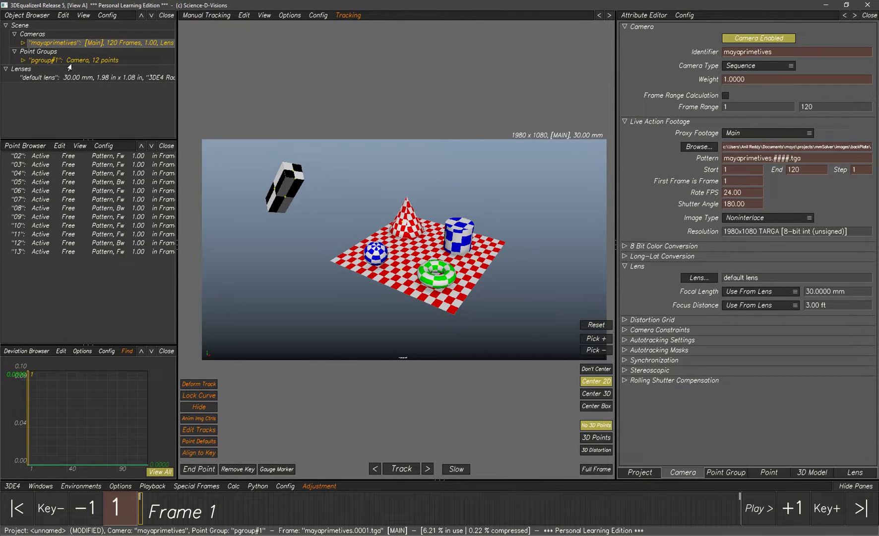
pyautogui.click(74, 79)
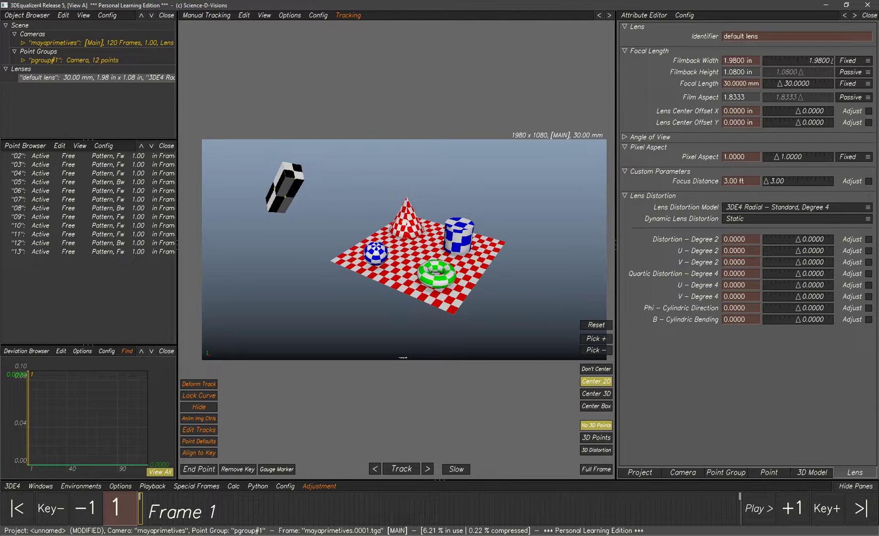
pyautogui.click(68, 45)
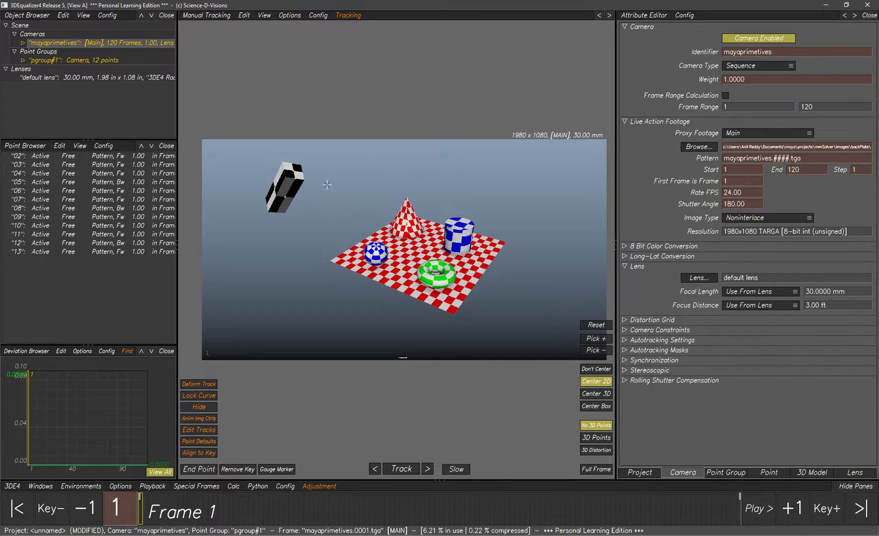
pyautogui.scroll(1, 327, 185)
pyautogui.click(81, 61)
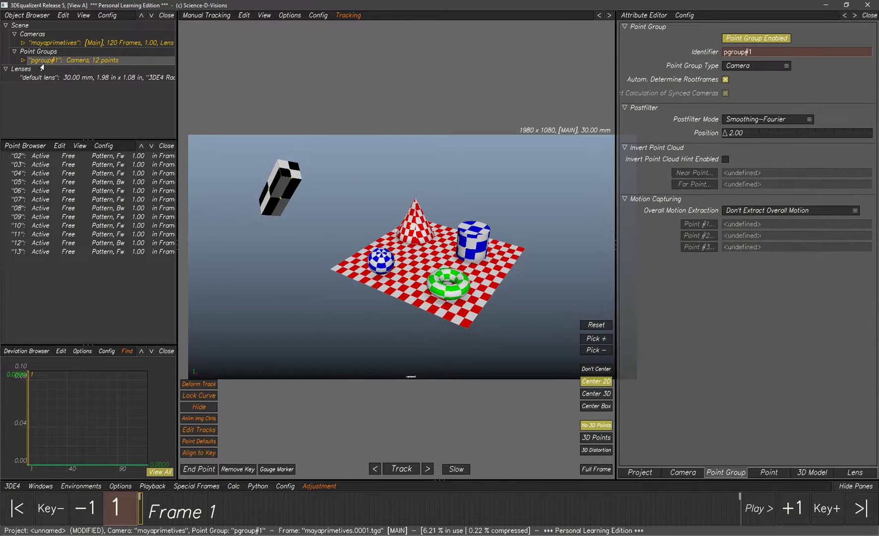
pyautogui.scroll(-1, 290, 191)
pyautogui.scroll(-2, 347, 209)
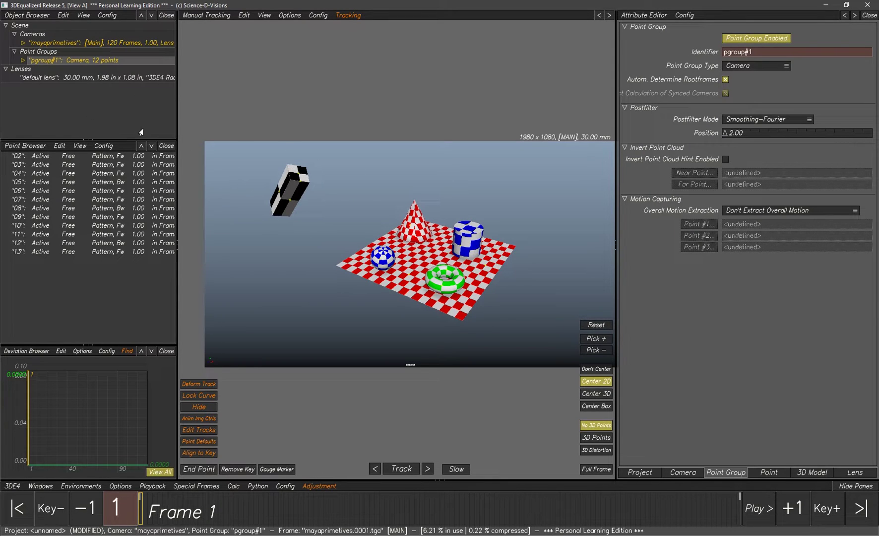
# Select all points from 02 to 13 and copy their 2D tracks for MM Solver
pyautogui.moveTo(124, 159); pyautogui.dragTo(114, 262)
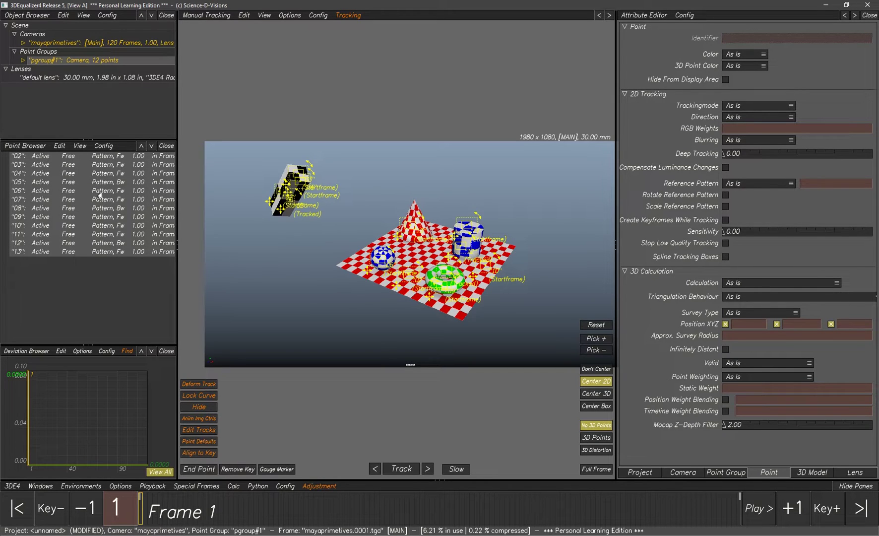
pyautogui.moveTo(98, 157); pyautogui.dragTo(96, 263)
pyautogui.rightClick(89, 220)
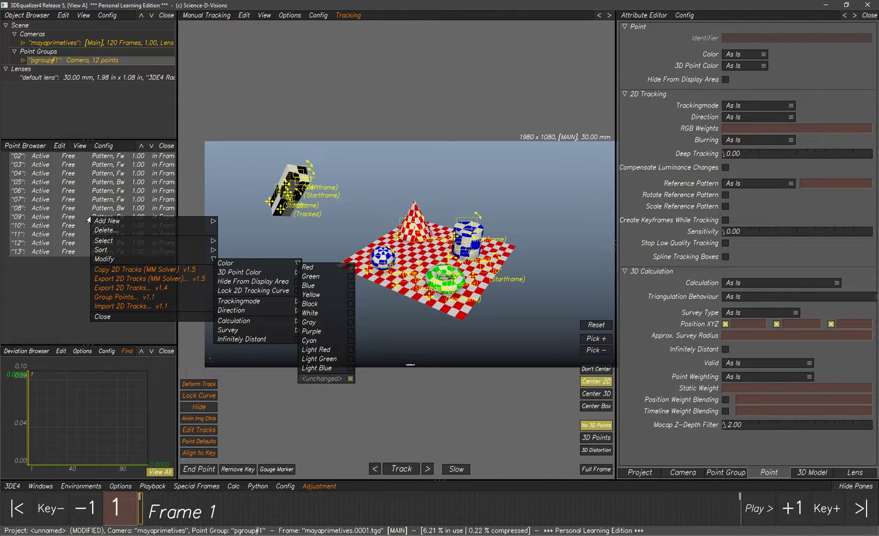
pyautogui.click(124, 269)
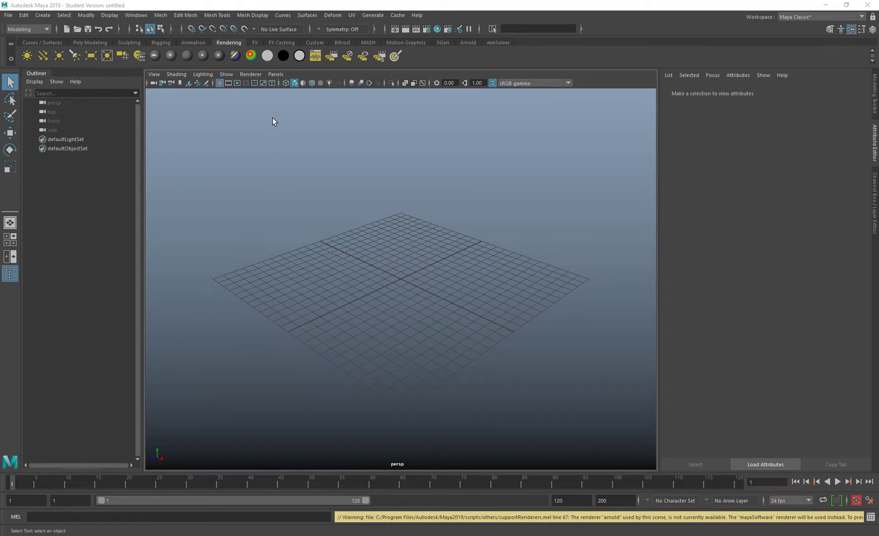
# Switch to Maya, bring up the mmSolver tools and create a new camera in the empty scene
pyautogui.click(497, 43)
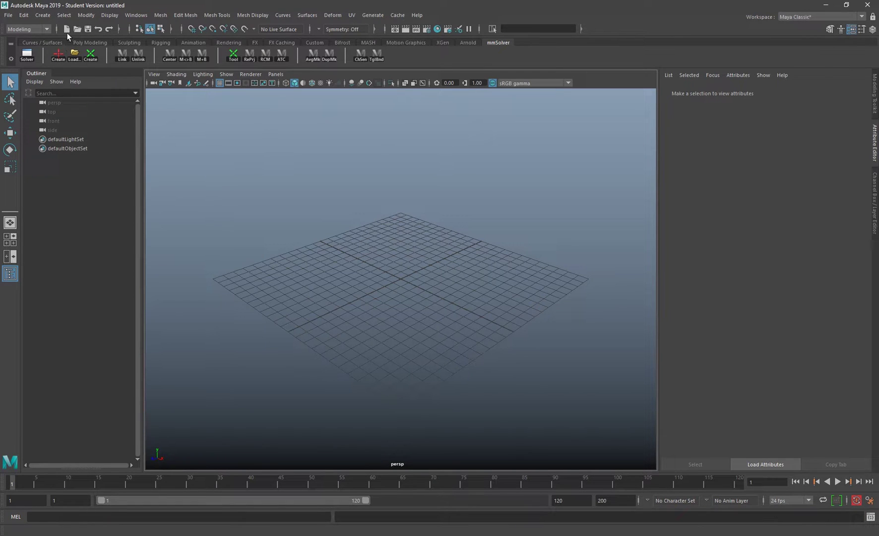
pyautogui.click(43, 14)
pyautogui.moveTo(90, 75)
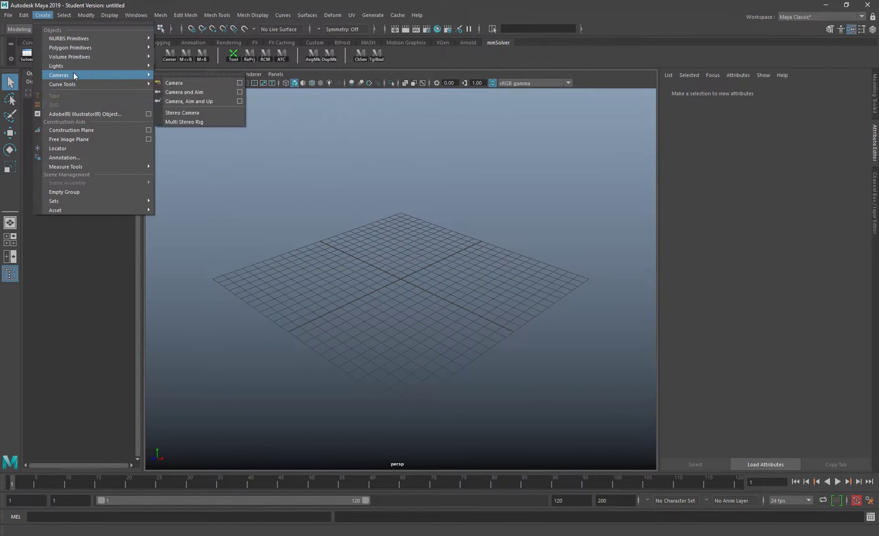
pyautogui.click(175, 85)
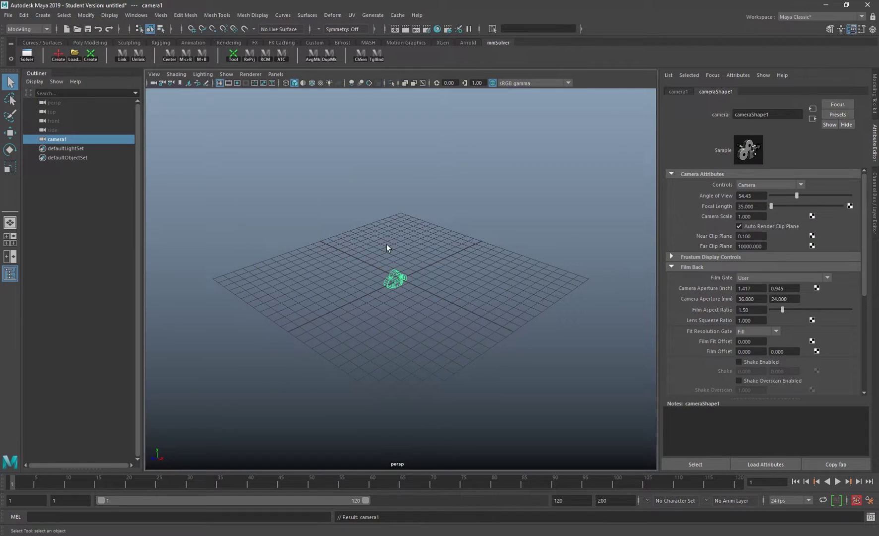
# Set the new camera's aperture to 1.980 by 1.080 inches
pyautogui.click(759, 289)
pyautogui.write('1.980')
pyautogui.press('Tab')
pyautogui.write('1.080')
pyautogui.press('Return')
pyautogui.click(751, 206)
pyautogui.click(272, 206)
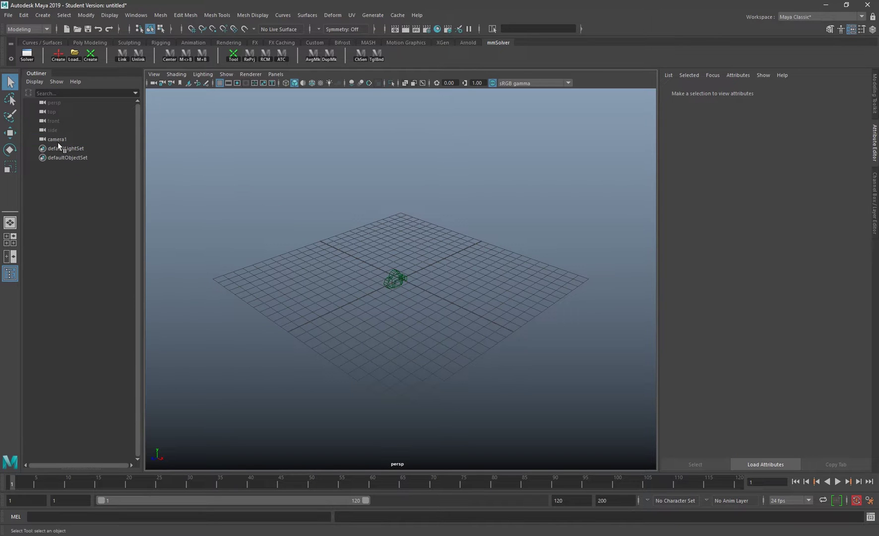
# Look through camera1 and import mayaprimetives.0001.tga from the backPlate folder as its image plane
pyautogui.click(58, 139)
pyautogui.click(155, 74)
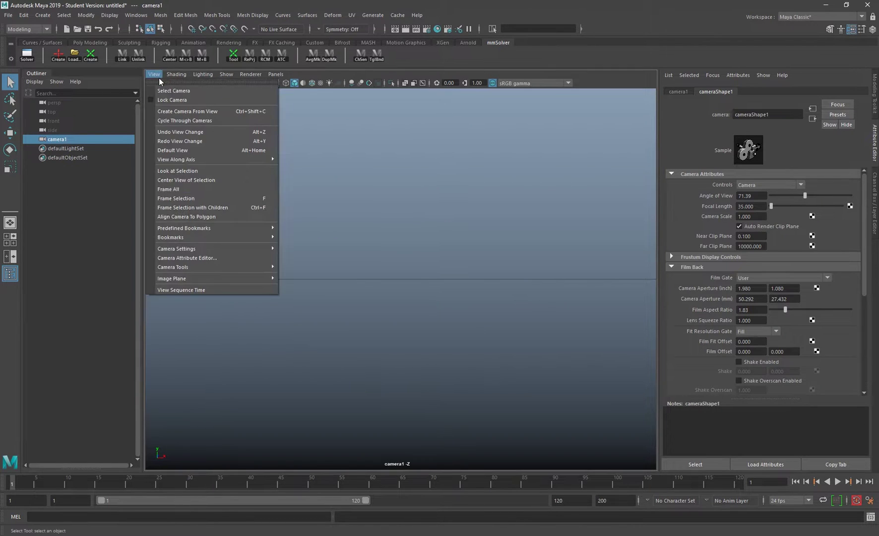
pyautogui.moveTo(213, 280)
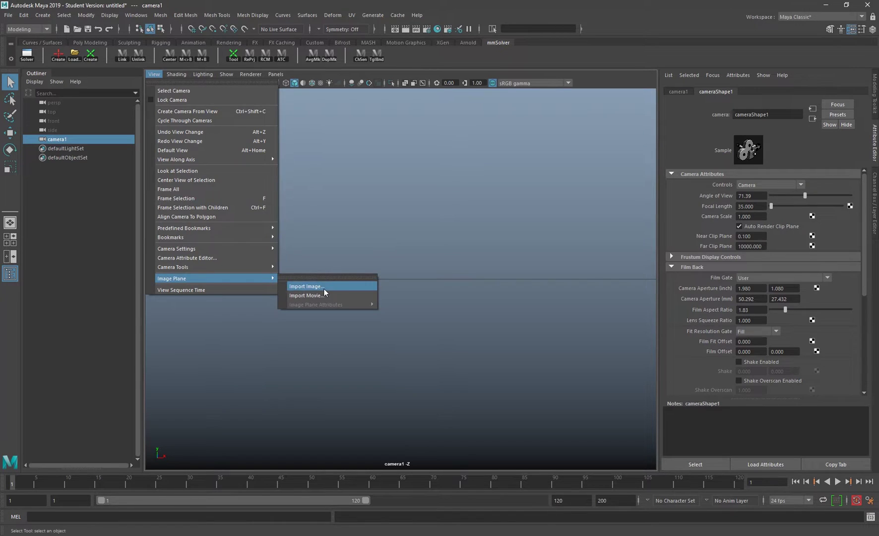
pyautogui.click(324, 287)
pyautogui.doubleClick(434, 209)
pyautogui.click(434, 210)
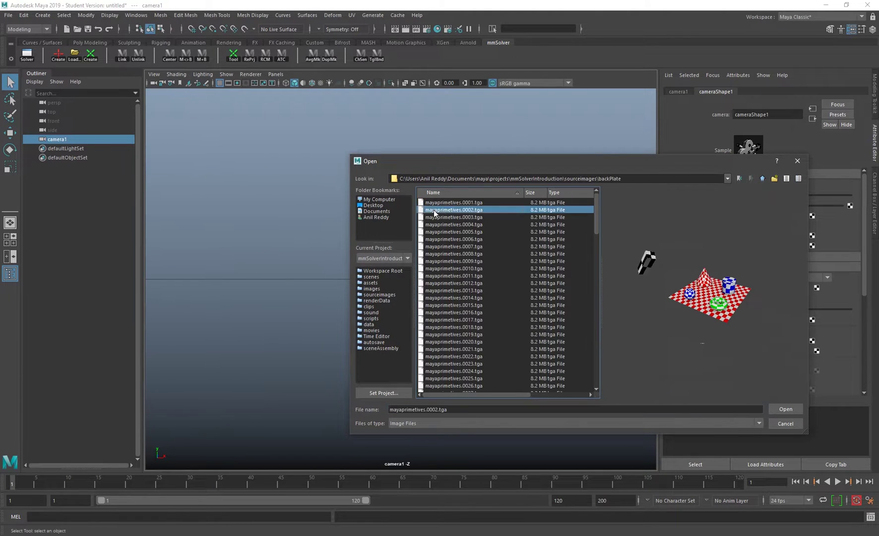
pyautogui.doubleClick(446, 202)
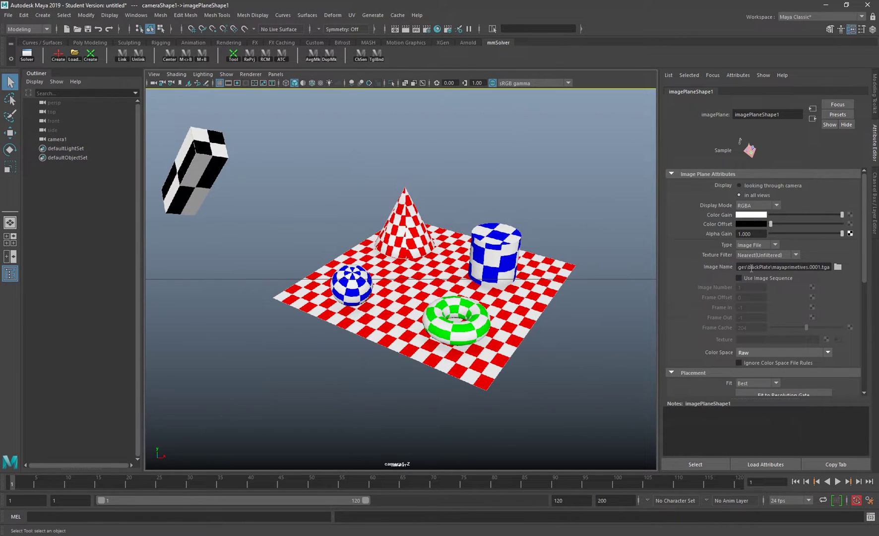
# Set the image plane to use an image sequence displayed only when looking through the camera, and show the film gate
pyautogui.click(739, 278)
pyautogui.click(749, 185)
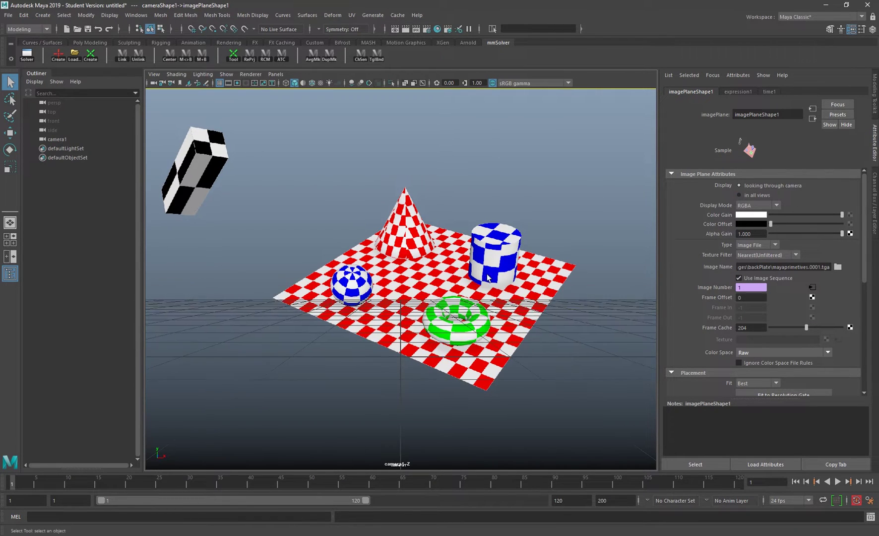
pyautogui.moveTo(50, 486); pyautogui.dragTo(13, 478)
pyautogui.keyDown('alt'); pyautogui.moveTo(344, 265); pyautogui.dragTo(344, 271, button='middle'); pyautogui.keyUp('alt')
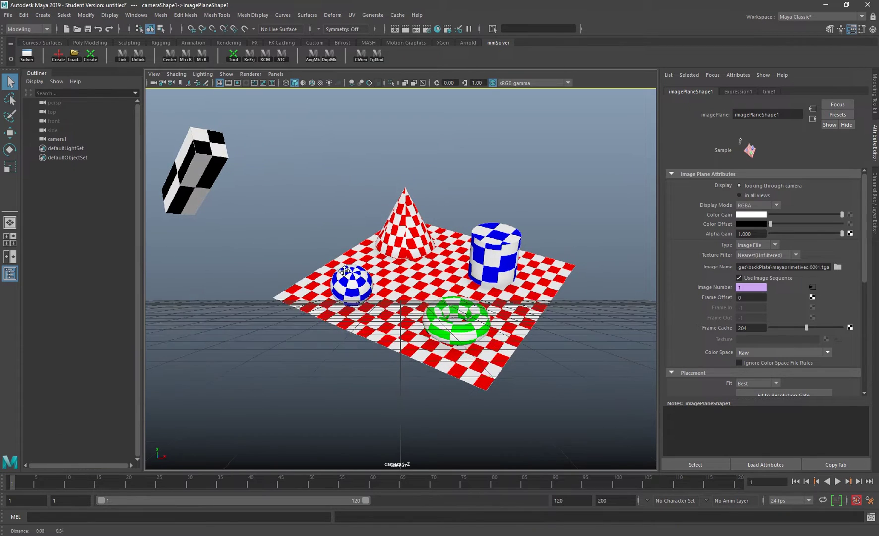
pyautogui.click(229, 83)
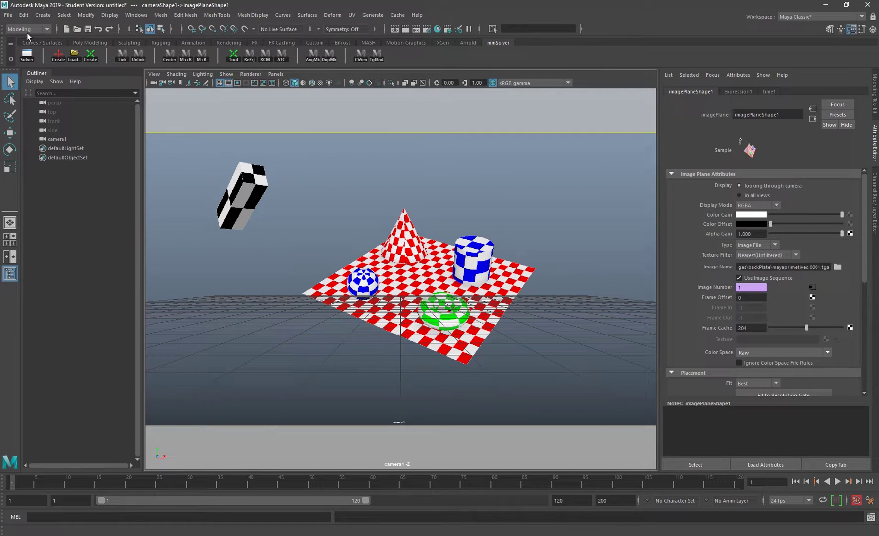
# Import geom.obj from the project's scenes folder into the current scene
pyautogui.click(8, 15)
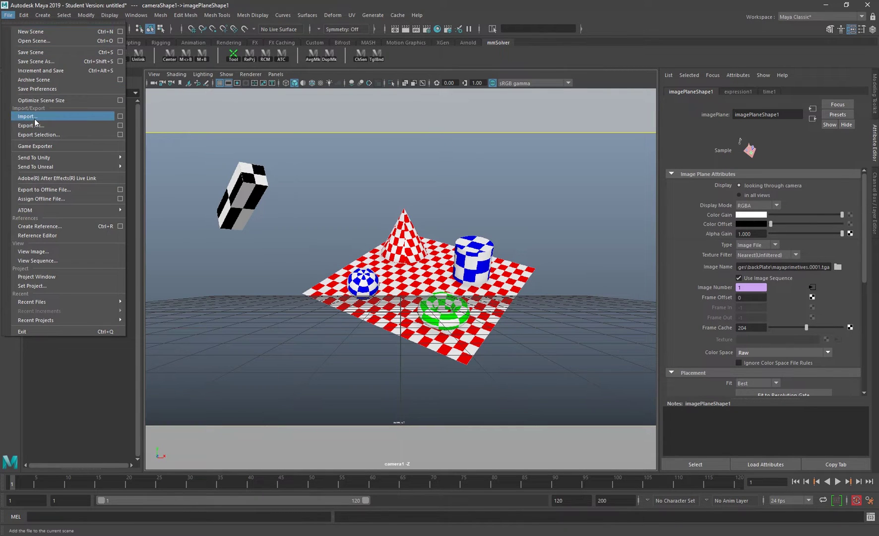
pyautogui.click(34, 119)
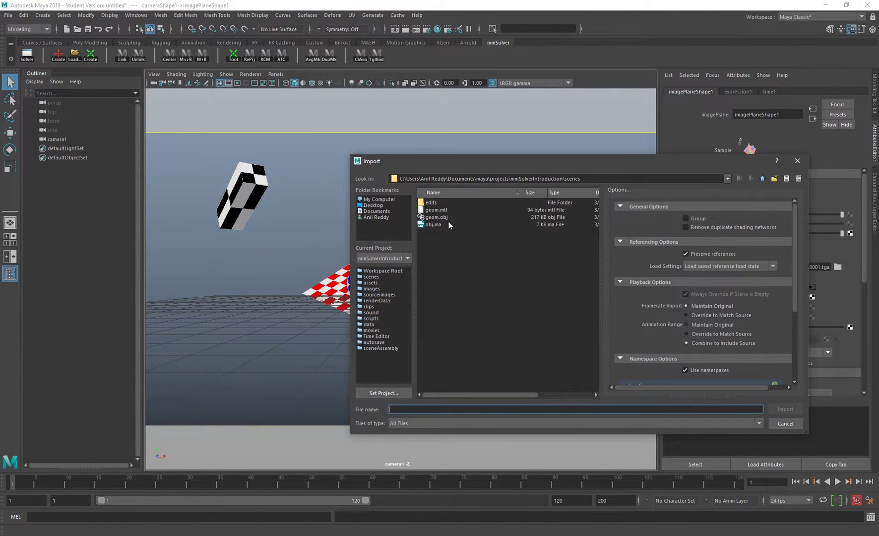
pyautogui.doubleClick(441, 217)
pyautogui.keyDown('alt'); pyautogui.moveTo(557, 289); pyautogui.dragTo(432, 242); pyautogui.keyUp('alt')
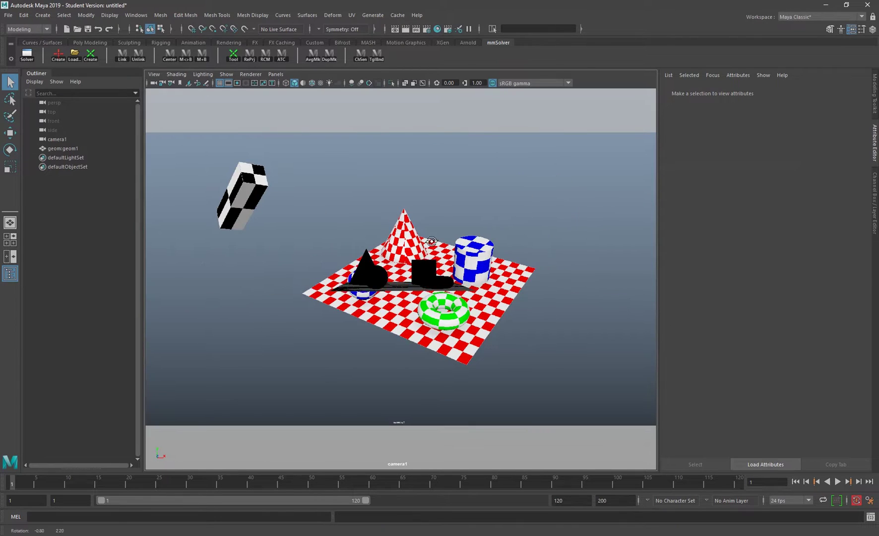
# Assign a Use Background material to the imported geometry so the plate shows through it
pyautogui.click(437, 310)
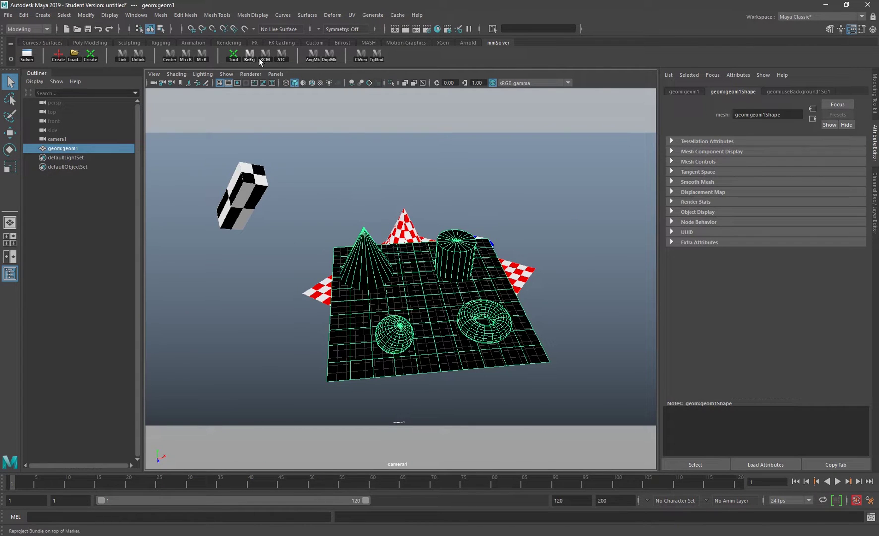
pyautogui.click(314, 42)
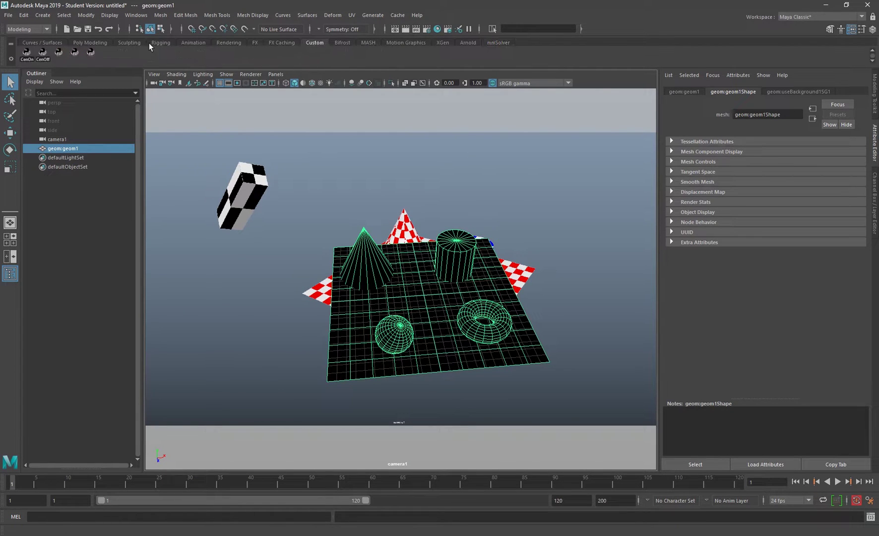
pyautogui.click(230, 43)
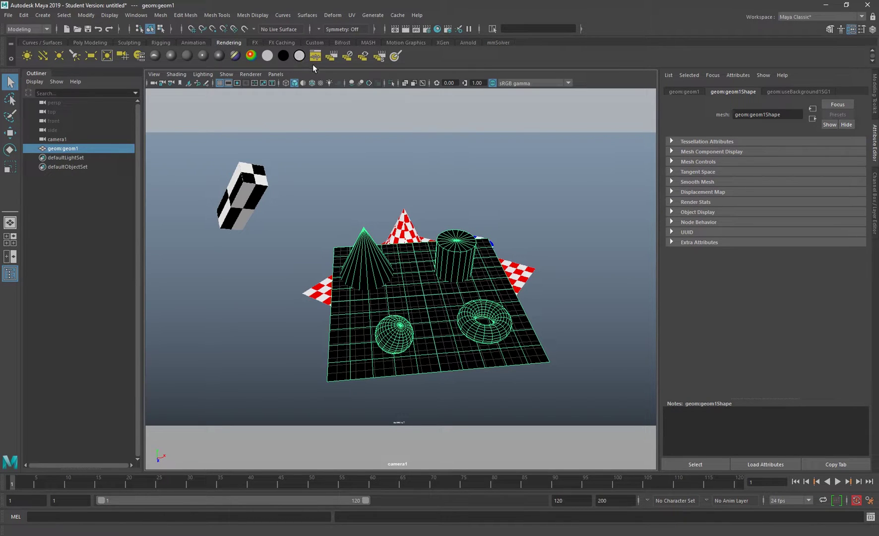
pyautogui.click(298, 56)
pyautogui.keyDown('alt'); pyautogui.moveTo(443, 261); pyautogui.dragTo(469, 288); pyautogui.keyUp('alt')
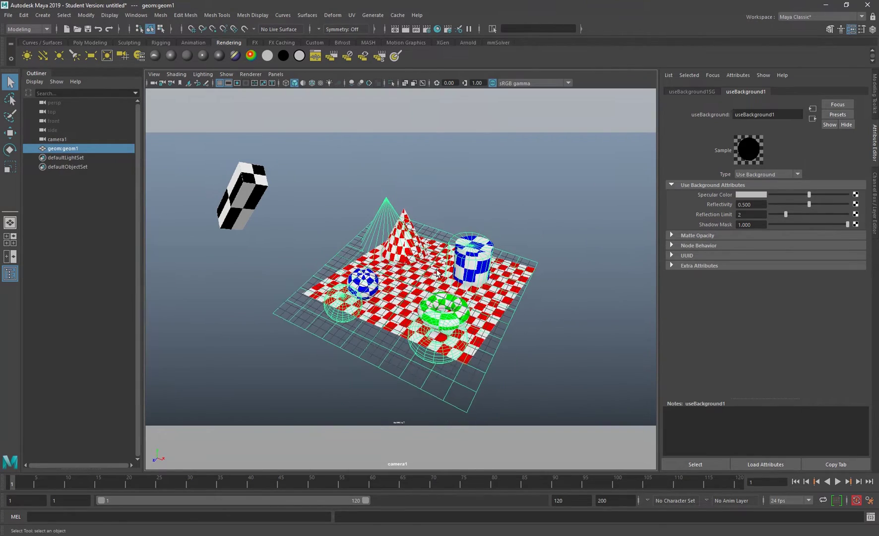
# Hide the viewport grid and move camera1 until the geometry roughly lines up with the objects in the plate
pyautogui.click(224, 77)
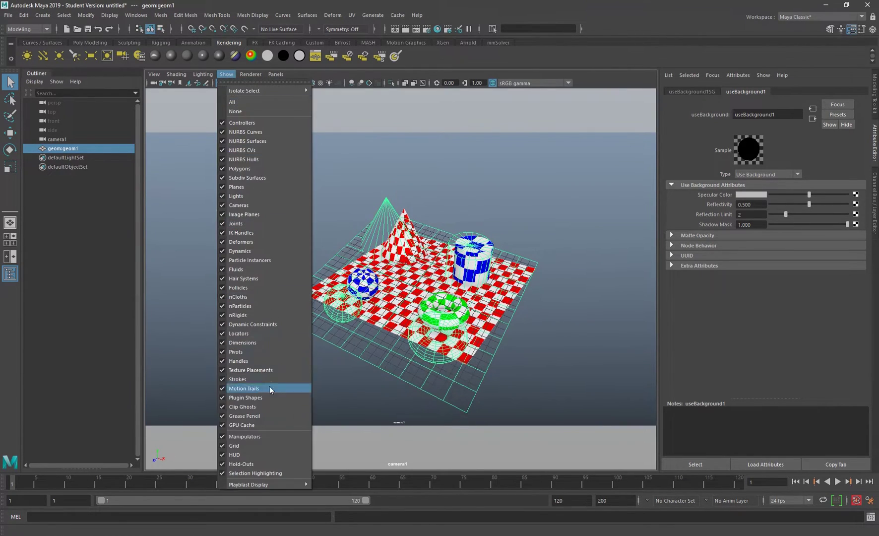
pyautogui.click(264, 444)
pyautogui.keyDown('alt'); pyautogui.moveTo(527, 316); pyautogui.dragTo(496, 282); pyautogui.keyUp('alt')
pyautogui.keyDown('alt'); pyautogui.moveTo(496, 281); pyautogui.dragTo(474, 283, button='middle'); pyautogui.keyUp('alt')
pyautogui.keyDown('alt'); pyautogui.moveTo(474, 282); pyautogui.dragTo(471, 284, button='right'); pyautogui.keyUp('alt')
pyautogui.keyDown('alt'); pyautogui.moveTo(471, 284); pyautogui.dragTo(475, 283, button='middle'); pyautogui.keyUp('alt')
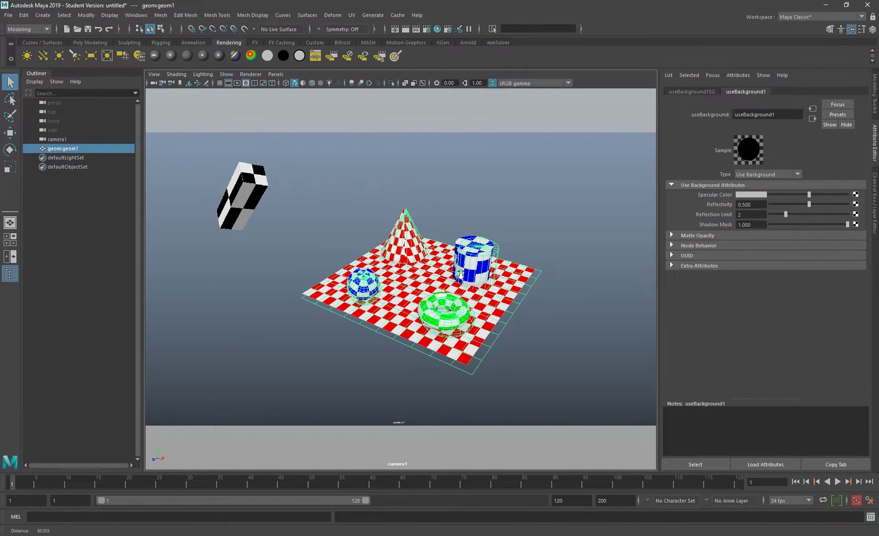
# Open the mmSolver solver window and move it higher over the viewport
pyautogui.click(498, 43)
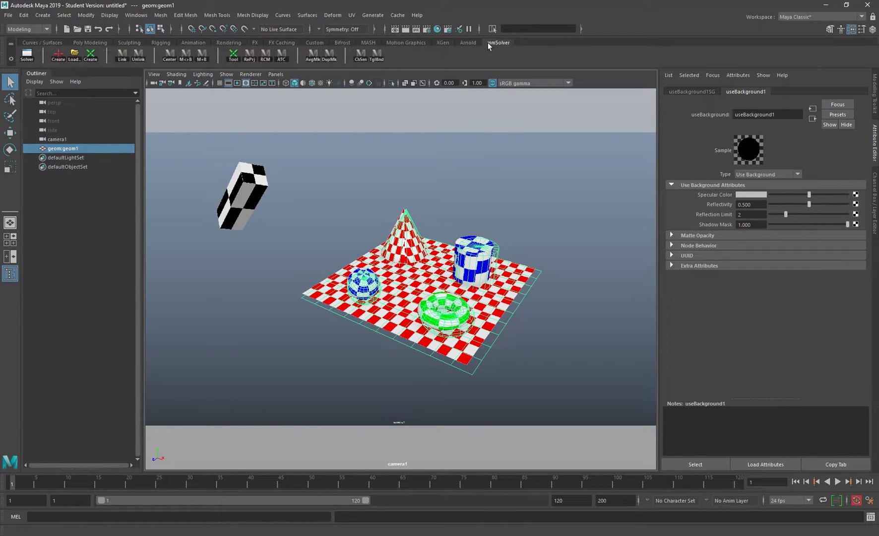
pyautogui.click(27, 56)
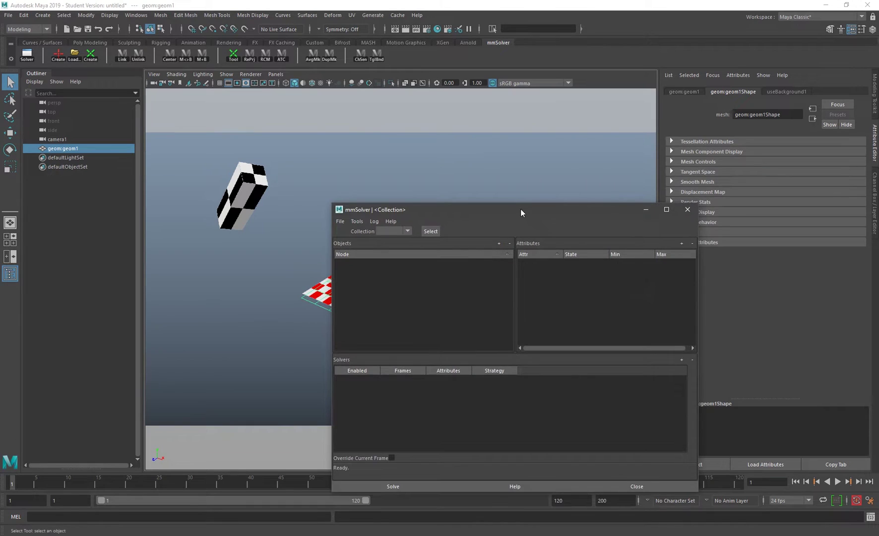
pyautogui.moveTo(520, 209); pyautogui.dragTo(547, 108)
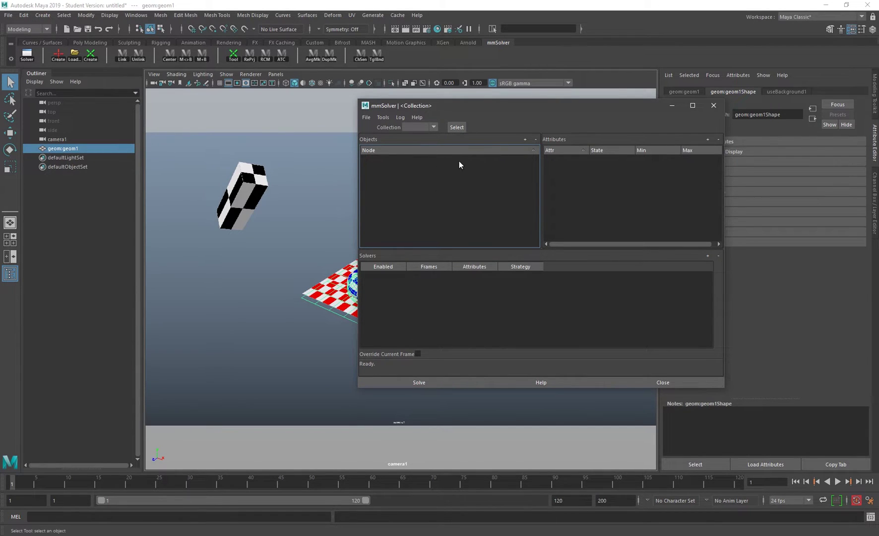
pyautogui.click(561, 180)
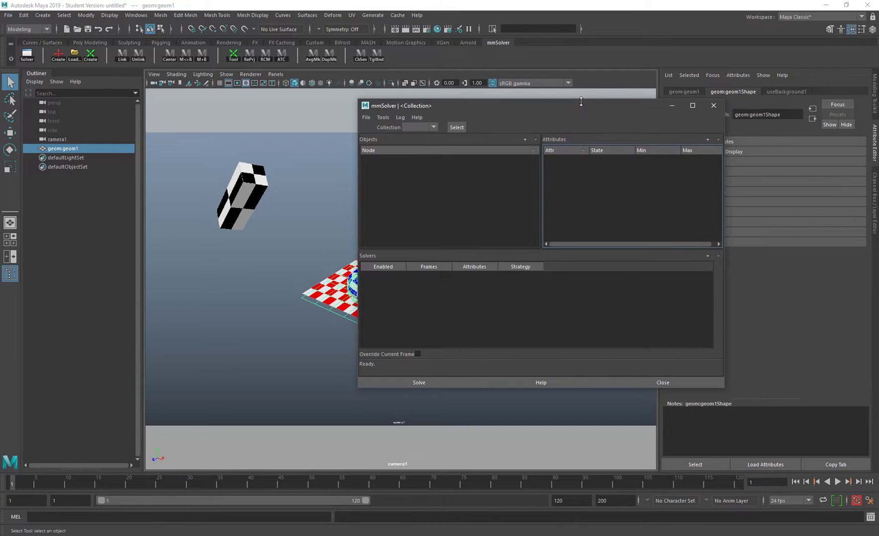
# Move the mmSolver window aside to uncover the plate and geometry in the viewport
pyautogui.moveTo(583, 105); pyautogui.dragTo(514, 109)
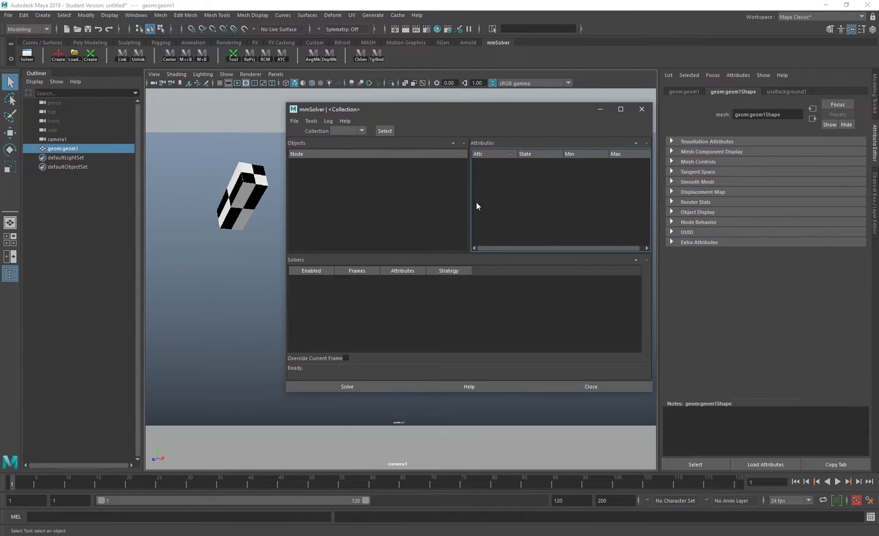
pyautogui.click(62, 137)
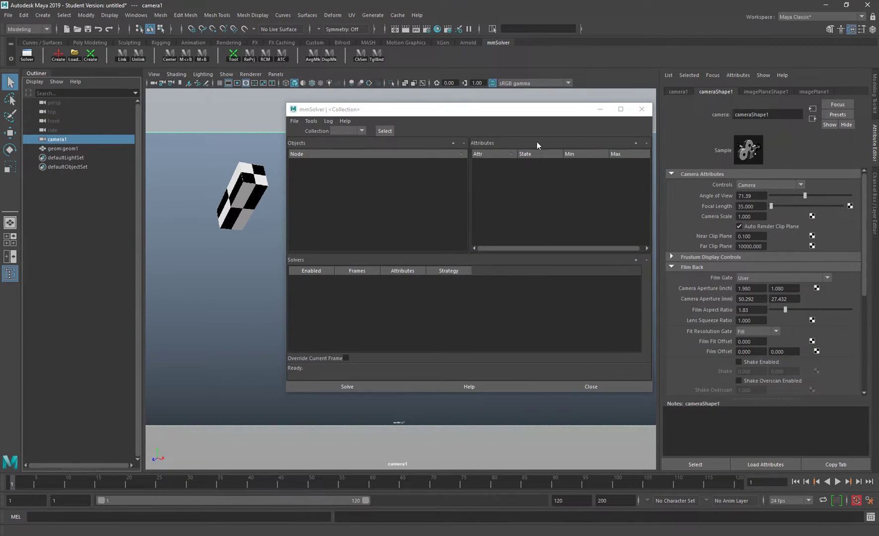
pyautogui.click(413, 320)
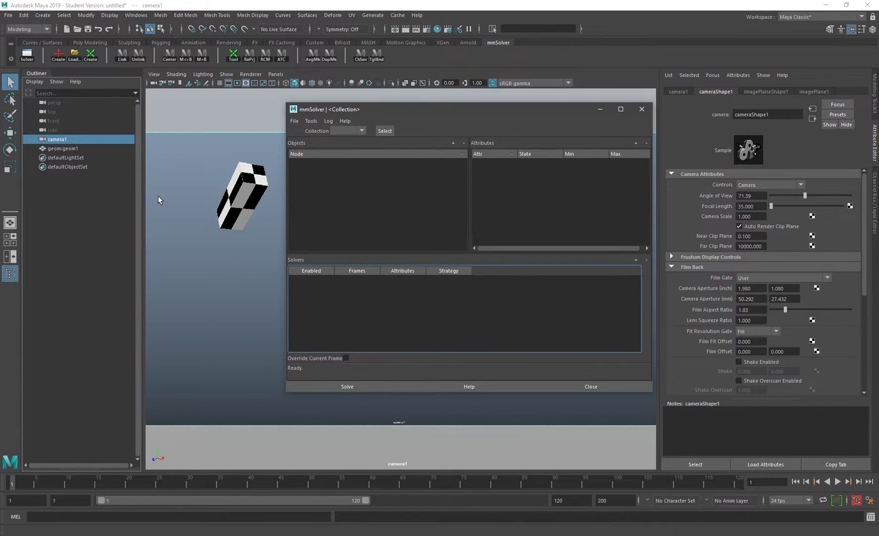
pyautogui.moveTo(587, 109); pyautogui.dragTo(772, 131)
pyautogui.click(478, 169)
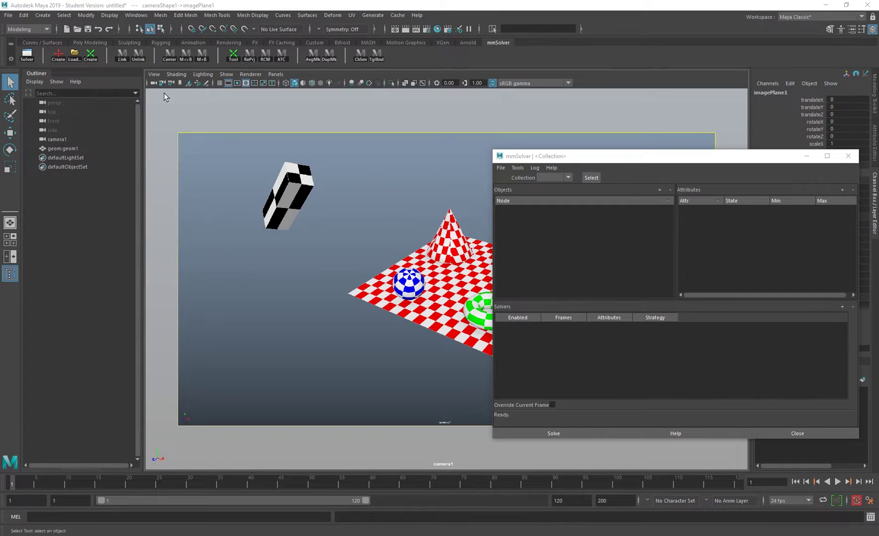
# Show the wireframe over the shaded geometry and nudge camera1 to bring the geometry closer to the objects in the plate
pyautogui.click(312, 83)
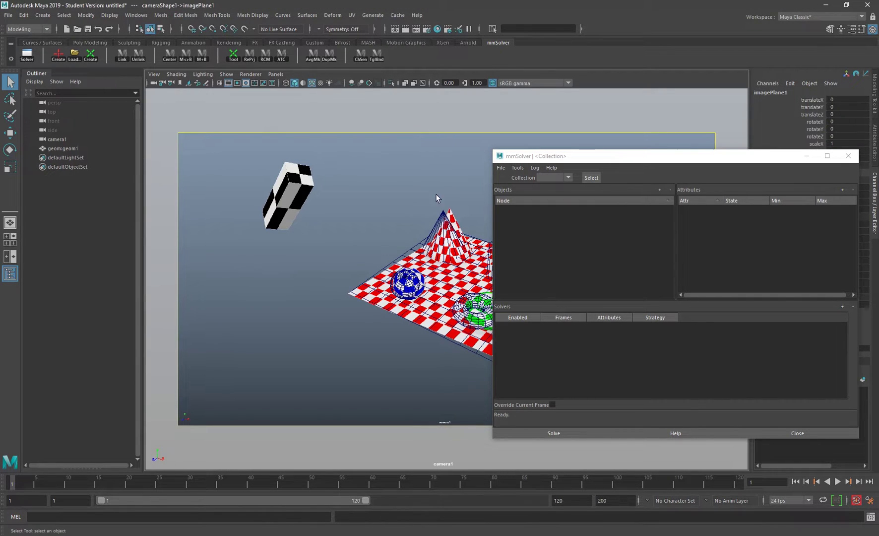
pyautogui.moveTo(610, 160); pyautogui.dragTo(709, 134)
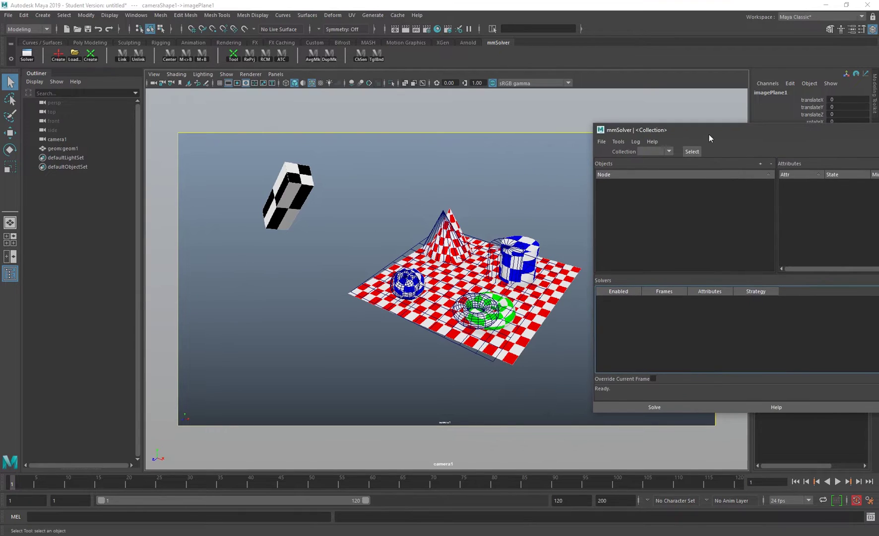
pyautogui.keyDown('alt'); pyautogui.moveTo(422, 290); pyautogui.dragTo(459, 299); pyautogui.keyUp('alt')
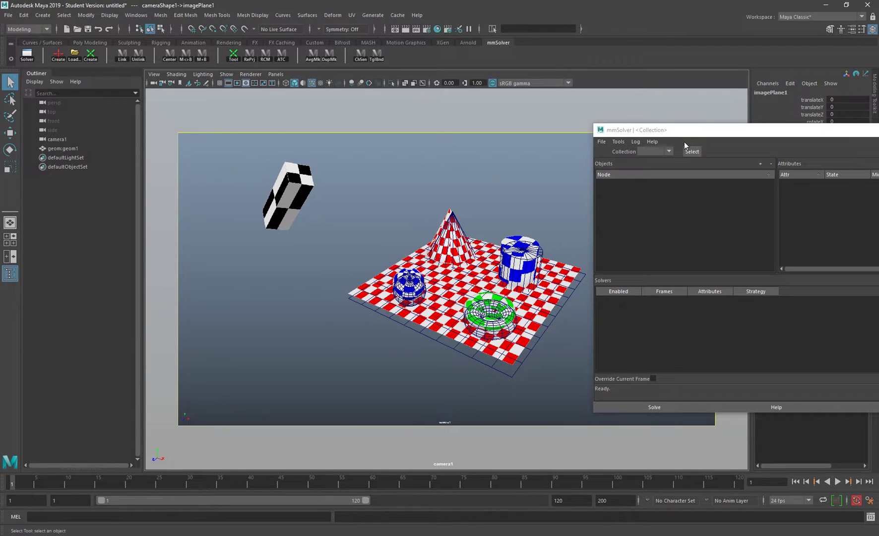
pyautogui.moveTo(684, 130); pyautogui.dragTo(603, 80)
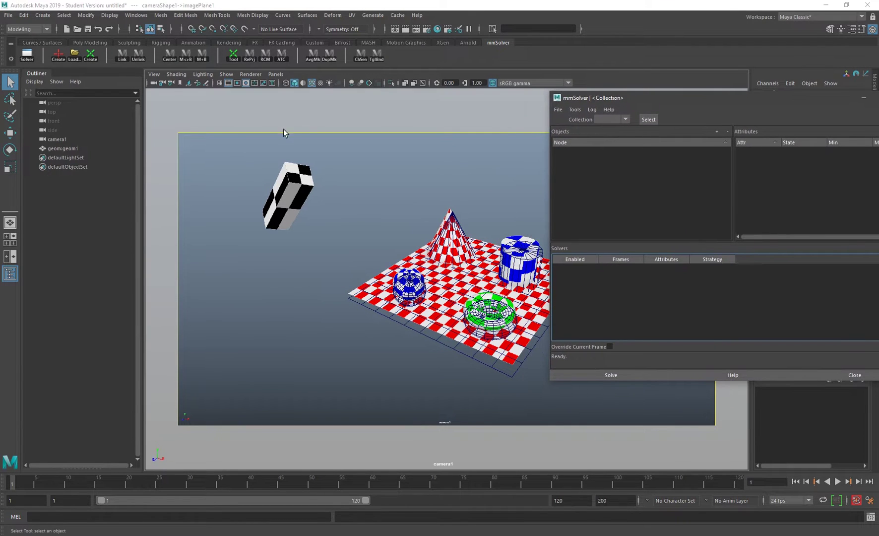
pyautogui.click(288, 234)
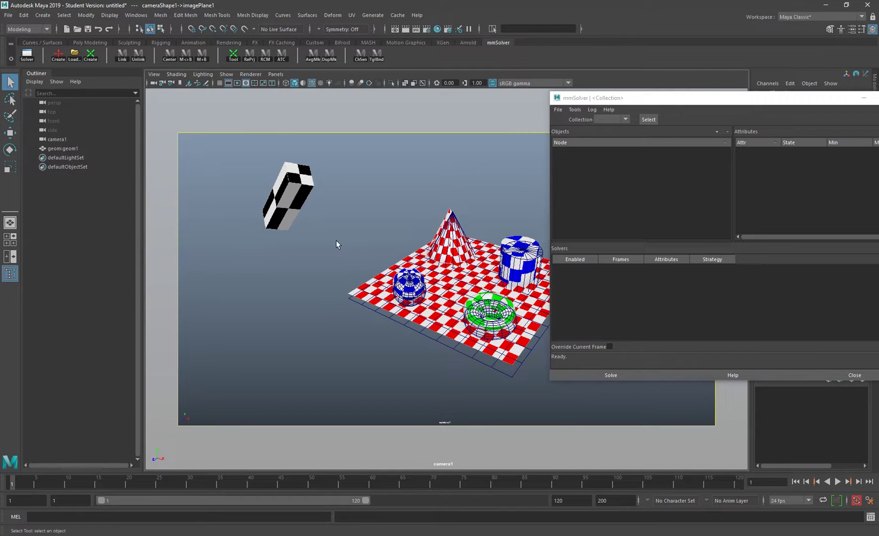
# Create a first marker with its bundle for camera1 and minimize the mmSolver window
pyautogui.press('\\')
pyautogui.moveTo(438, 228)
pyautogui.mouseDown(button='middle')
pyautogui.moveTo(327, 232)
pyautogui.moveTo(363, 268)
pyautogui.mouseUp(button='middle')
pyautogui.scroll(4, 325, 232)
pyautogui.scroll(1, 343, 257)
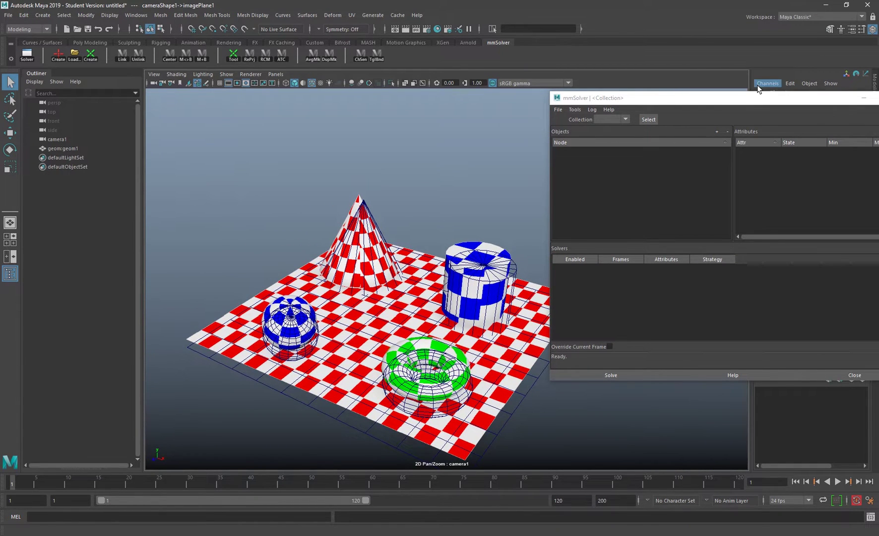
pyautogui.click(739, 103)
pyautogui.moveTo(739, 103); pyautogui.dragTo(678, 60)
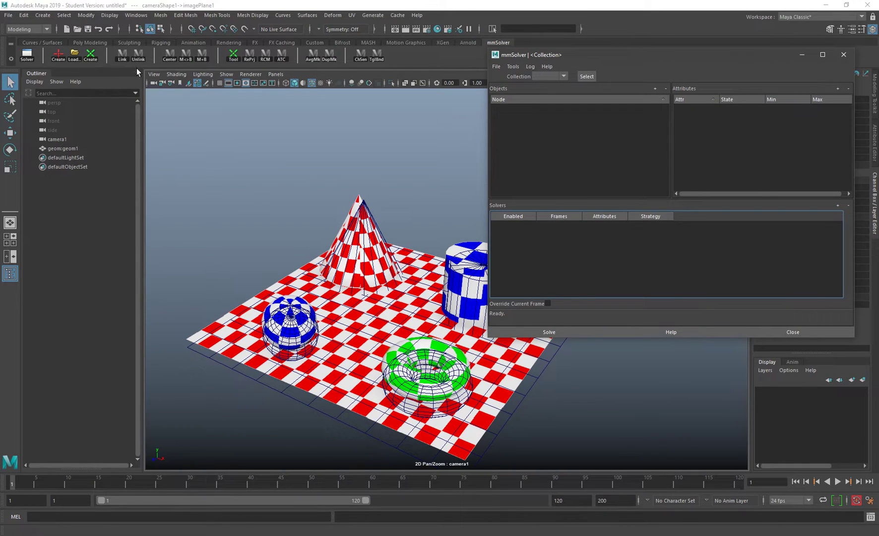
pyautogui.click(58, 56)
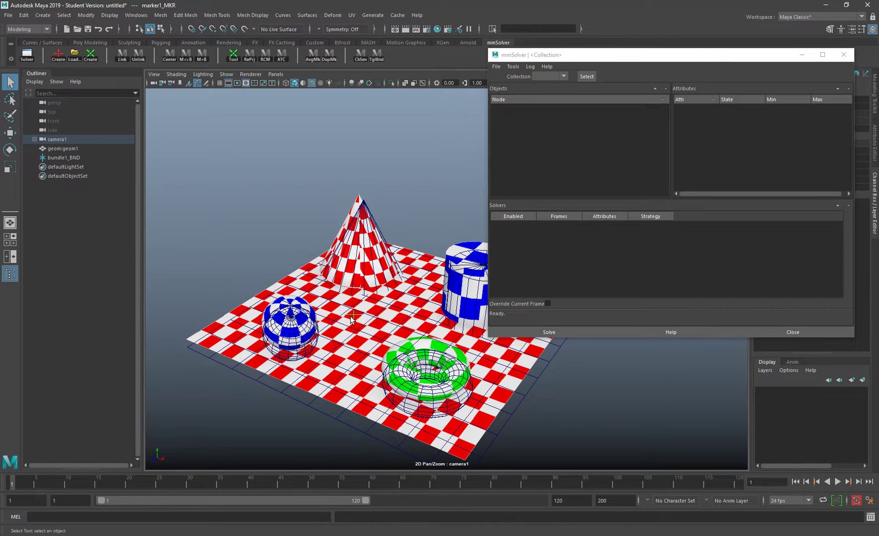
pyautogui.click(801, 54)
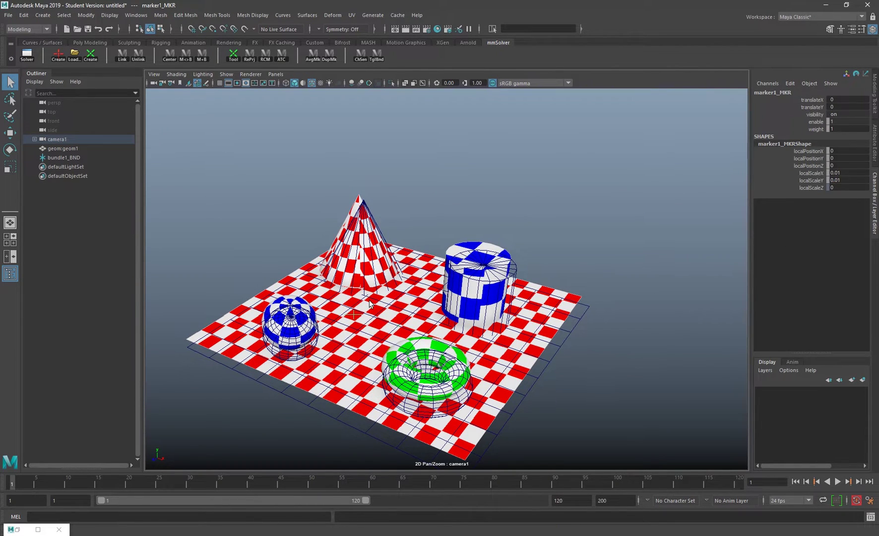
# Move the first marker onto the tip of the cone in the plate, at about X 0.005, Y 0.242
pyautogui.press('\\')
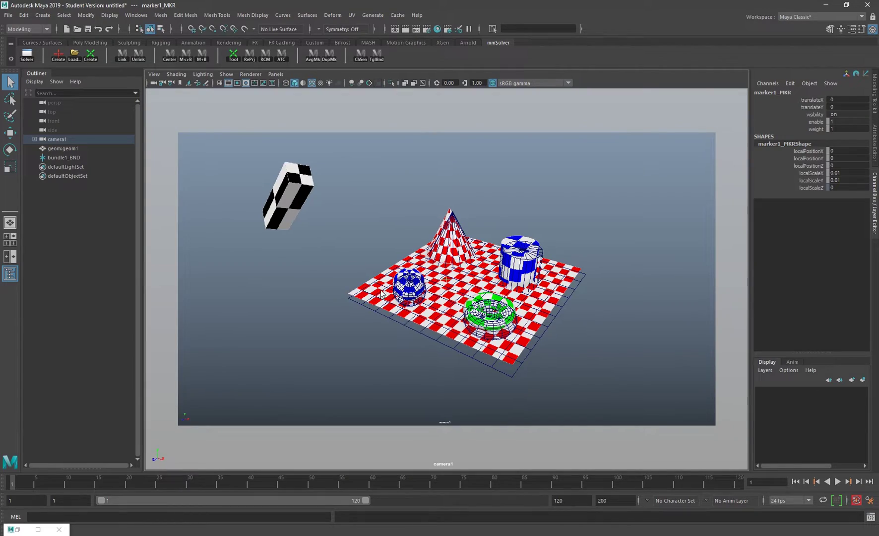
pyautogui.press('\\')
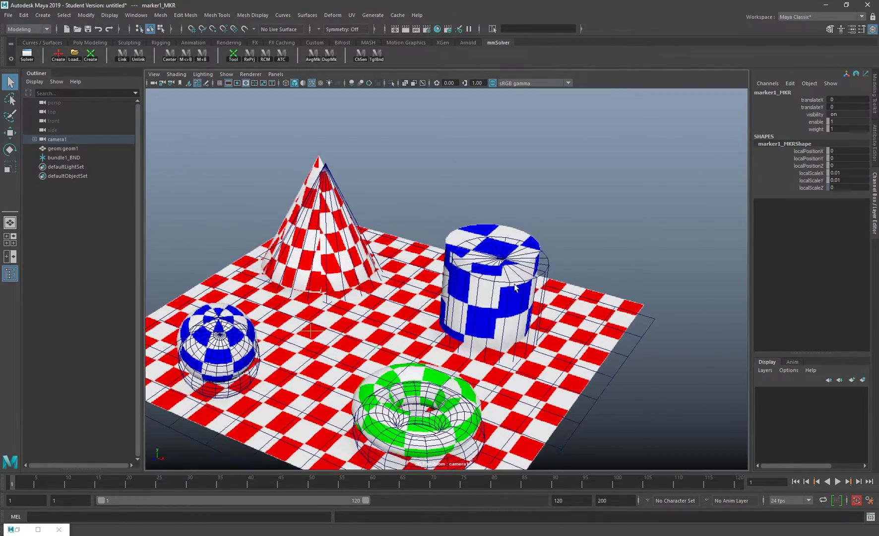
pyautogui.moveTo(253, 272); pyautogui.dragTo(273, 269, button='right')
pyautogui.moveTo(273, 269); pyautogui.dragTo(370, 254, button='middle')
pyautogui.moveTo(369, 254); pyautogui.dragTo(382, 252, button='right')
pyautogui.press('w')
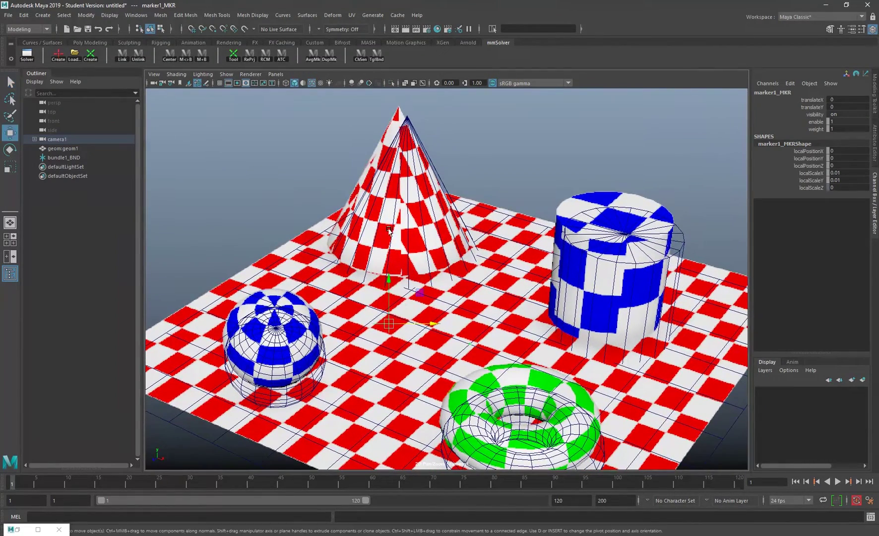
pyautogui.moveTo(386, 326)
pyautogui.mouseDown()
pyautogui.moveTo(362, 223)
pyautogui.moveTo(369, 143)
pyautogui.moveTo(397, 105)
pyautogui.mouseUp()
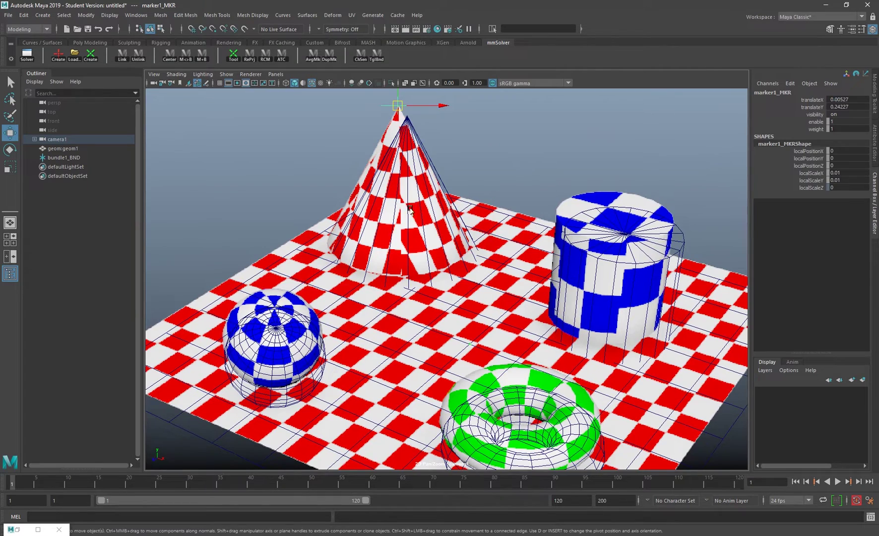
pyautogui.moveTo(272, 174); pyautogui.dragTo(344, 228, button='middle')
pyautogui.moveTo(355, 230); pyautogui.dragTo(345, 228, button='right')
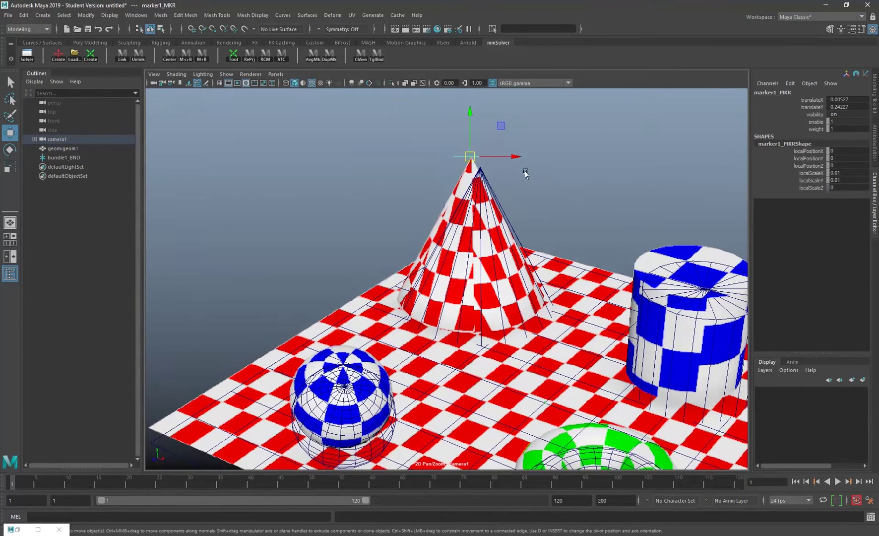
# Expand camera1 and its marker group in the Outliner and examine the channels of marker1_MKR and bundle1_BND
pyautogui.click(34, 139)
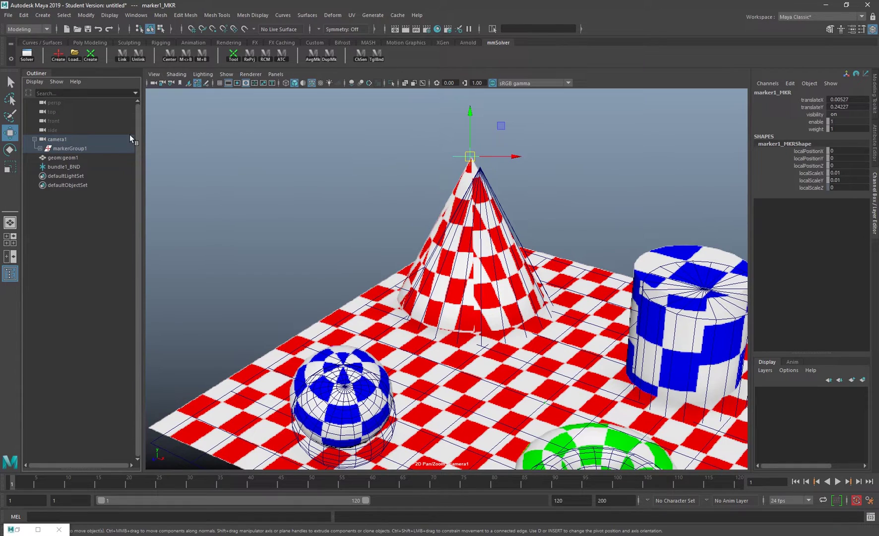
pyautogui.click(40, 147)
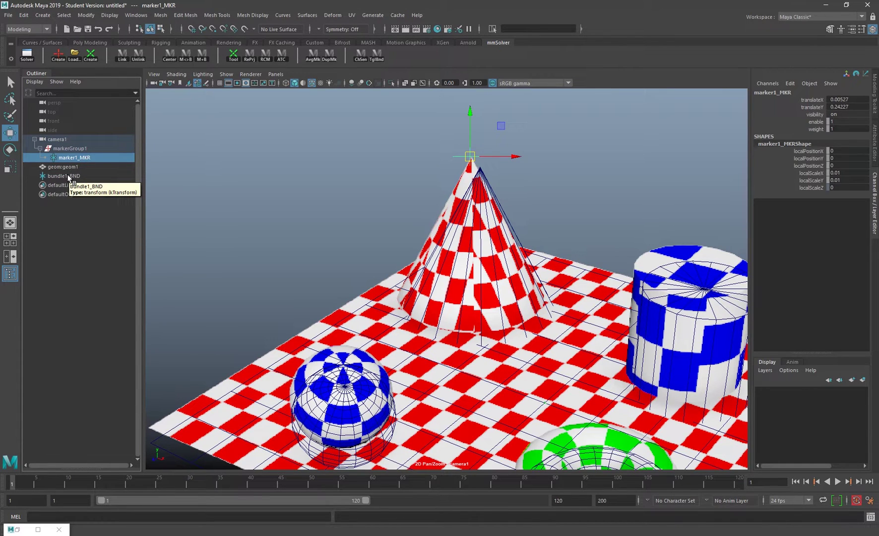
pyautogui.click(69, 176)
pyautogui.click(74, 148)
pyautogui.click(73, 158)
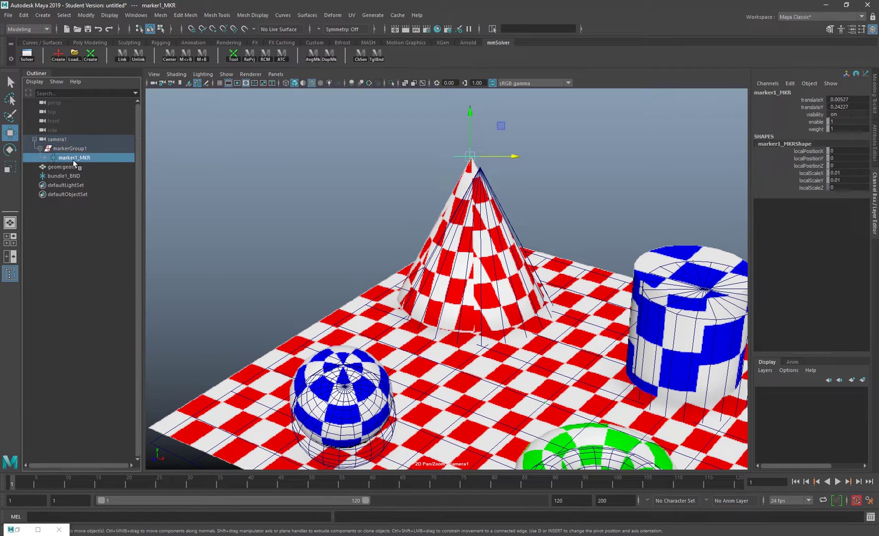
pyautogui.click(75, 176)
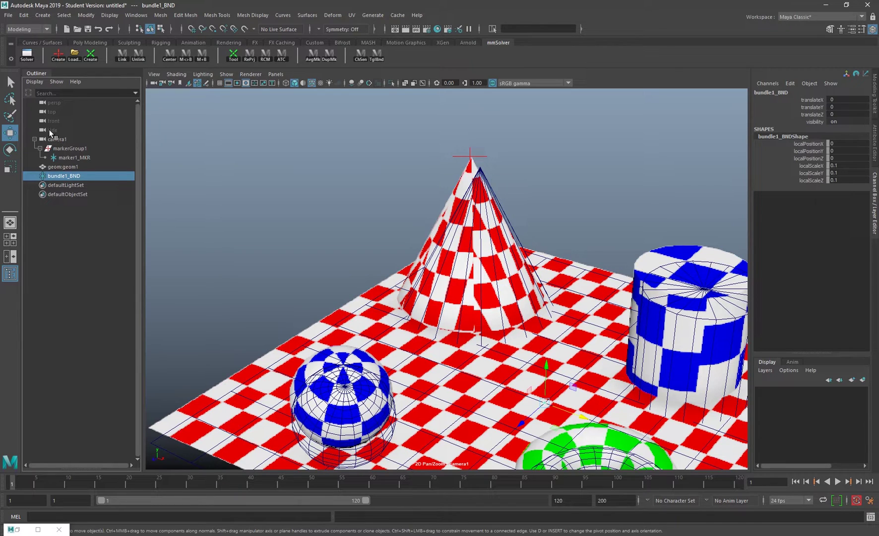
pyautogui.click(84, 157)
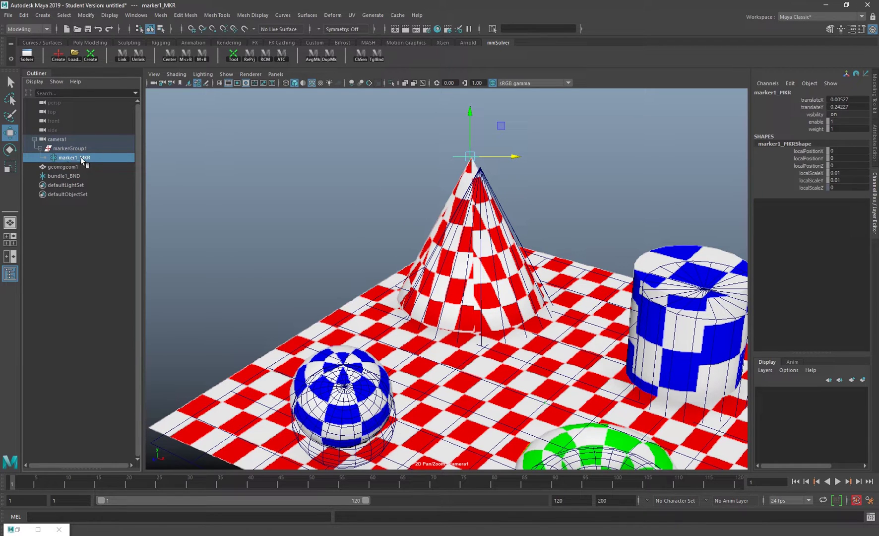
pyautogui.click(72, 176)
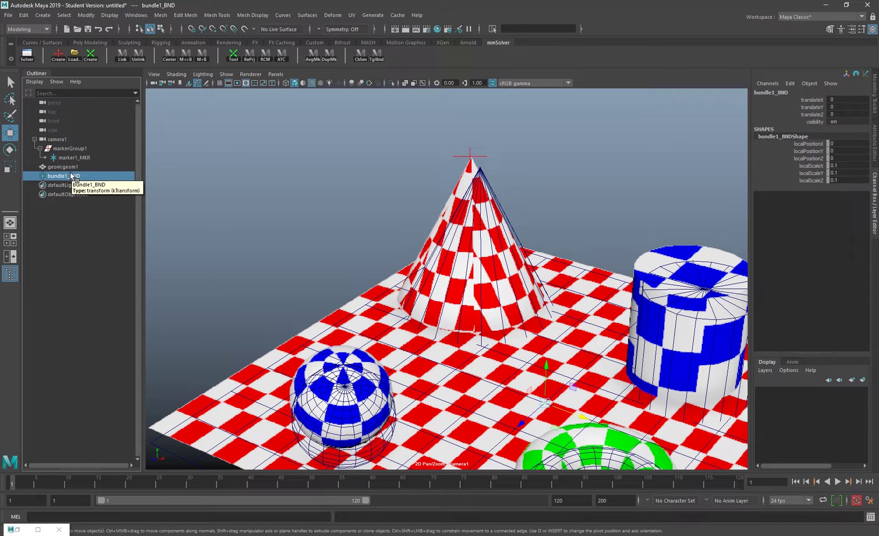
pyautogui.click(78, 157)
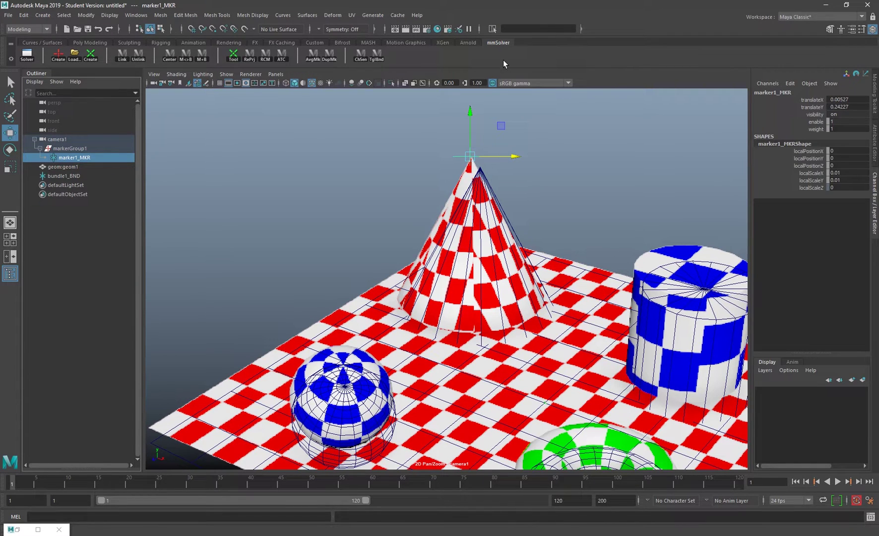
# Switch from the first marker to its bundle and snap the bundle to the tip vertex of the cone geometry
pyautogui.click(186, 57)
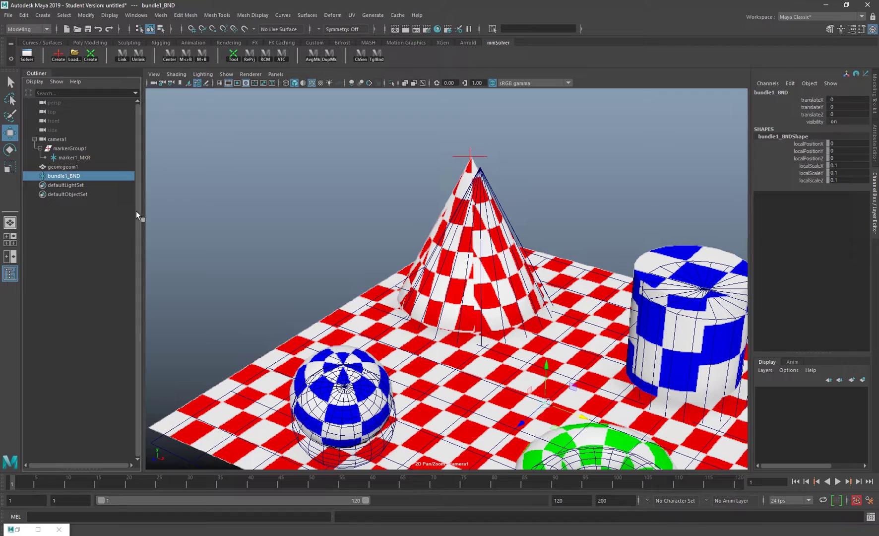
pyautogui.click(74, 158)
pyautogui.click(73, 176)
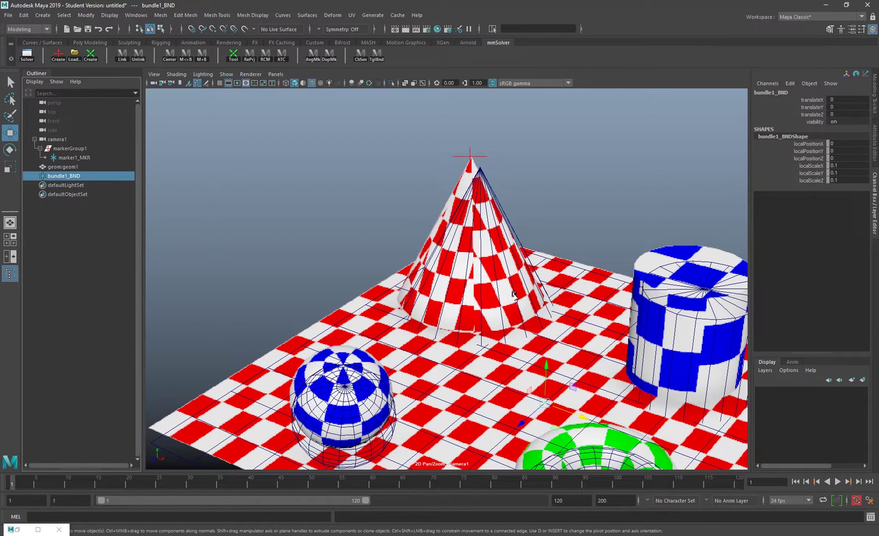
pyautogui.press('v')
pyautogui.moveTo(542, 401); pyautogui.dragTo(493, 164)
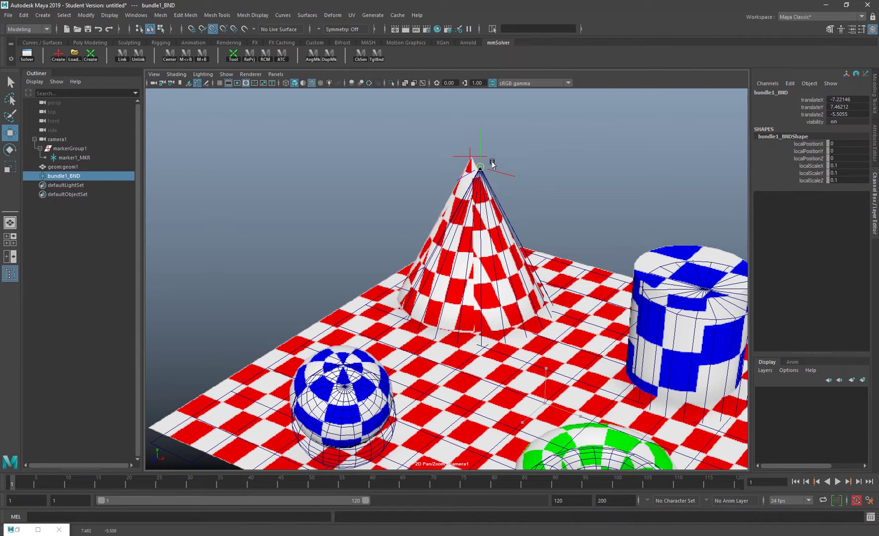
# Lock the translate X, Y and Z channels of bundle1_BND and deselect the bundle
pyautogui.moveTo(808, 100); pyautogui.dragTo(808, 114)
pyautogui.rightClick(806, 110)
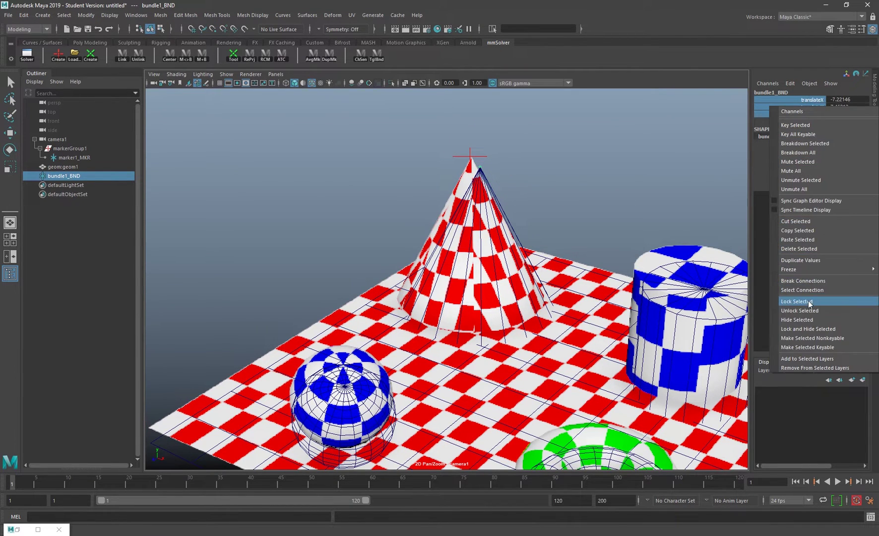
pyautogui.click(798, 301)
pyautogui.click(289, 201)
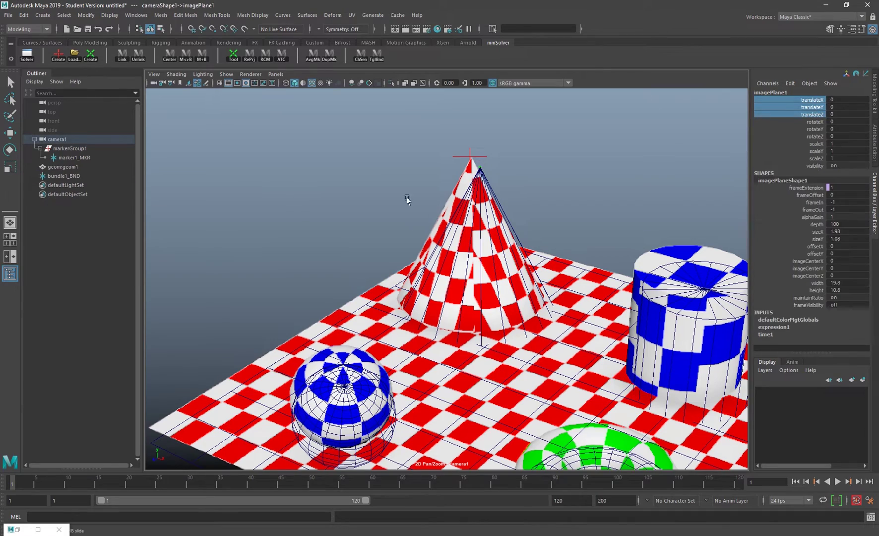
# Create a second marker and place it on the checkered floor's right corner in the plate, at about X 0.251, Y 0.036
pyautogui.moveTo(483, 209); pyautogui.dragTo(504, 198, button='middle')
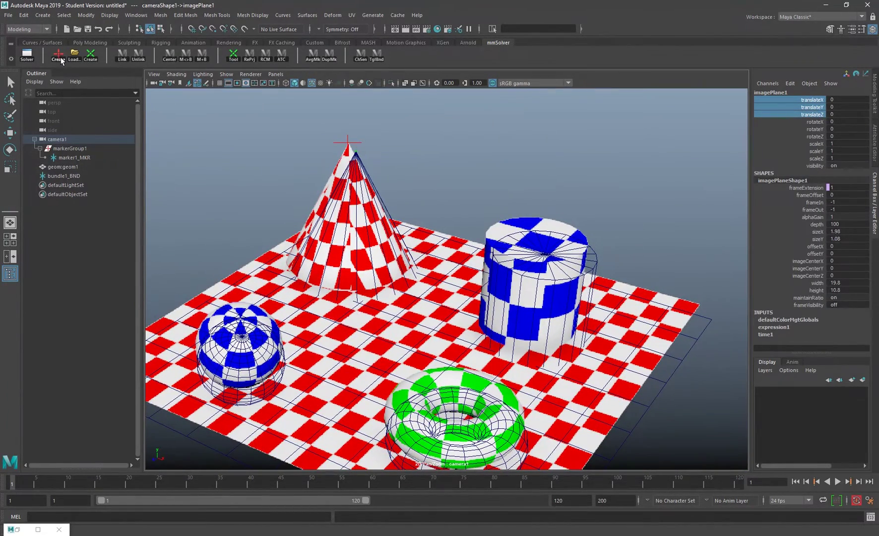
pyautogui.click(58, 55)
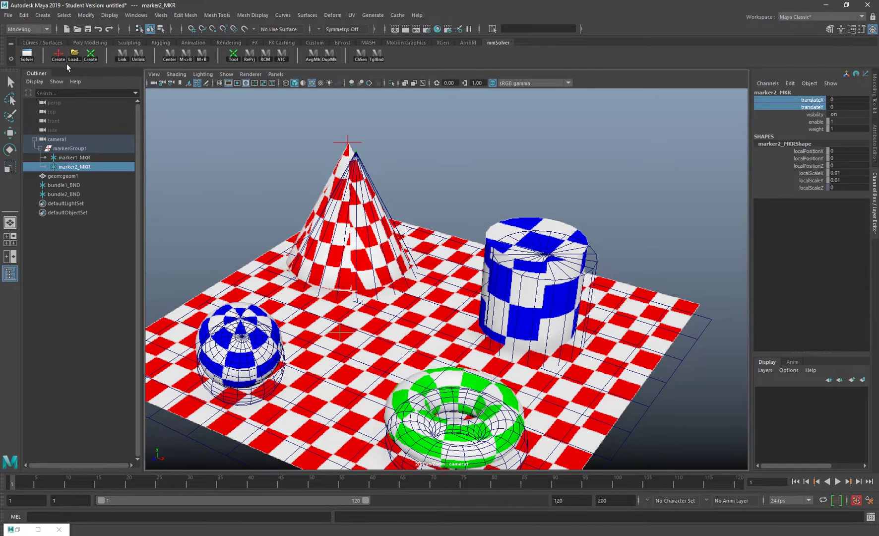
pyautogui.press('w')
pyautogui.moveTo(338, 331)
pyautogui.mouseDown()
pyautogui.moveTo(665, 316)
pyautogui.moveTo(698, 305)
pyautogui.mouseUp()
pyautogui.scroll(4, 690, 308)
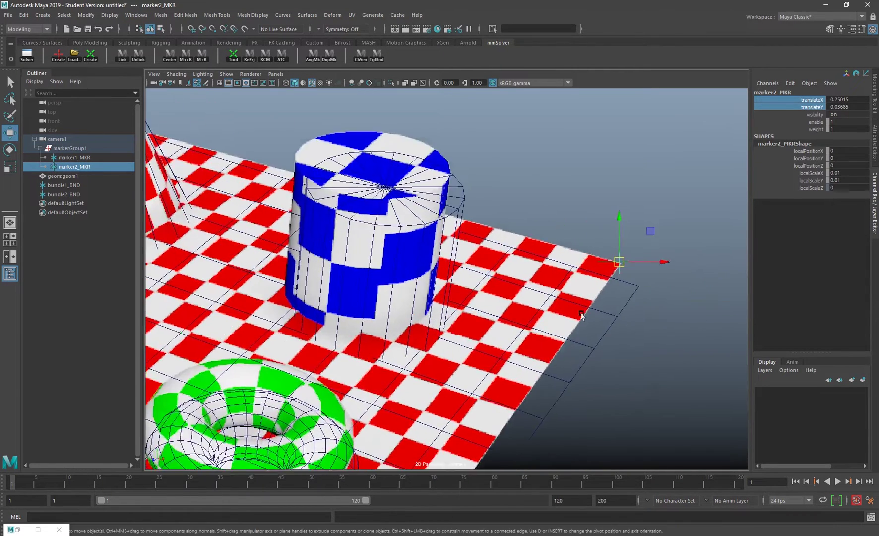
pyautogui.moveTo(581, 313); pyautogui.dragTo(563, 338, button='middle')
pyautogui.scroll(3, 535, 271)
pyautogui.moveTo(534, 270); pyautogui.dragTo(537, 272)
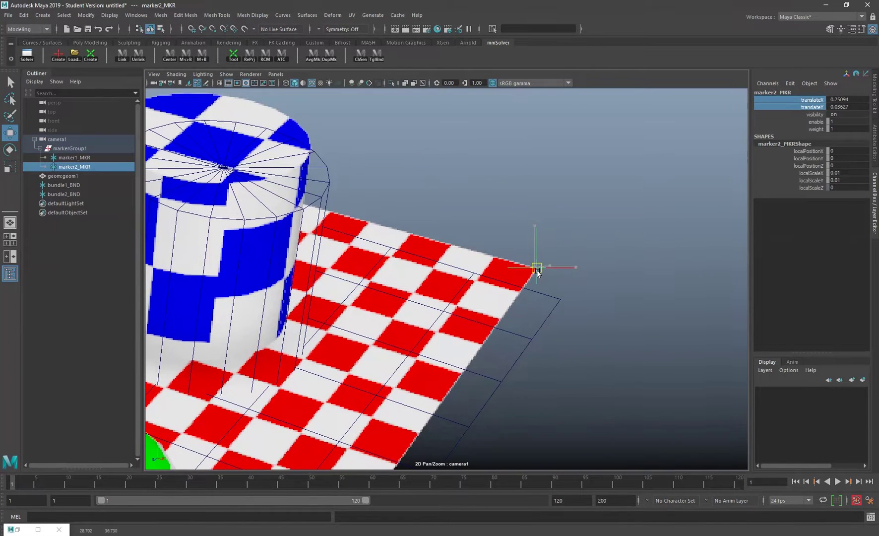
# Switch from the second marker to its bundle, snap it to the floor geometry's right corner vertex and lock its translate X, Y and Z channels
pyautogui.click(187, 57)
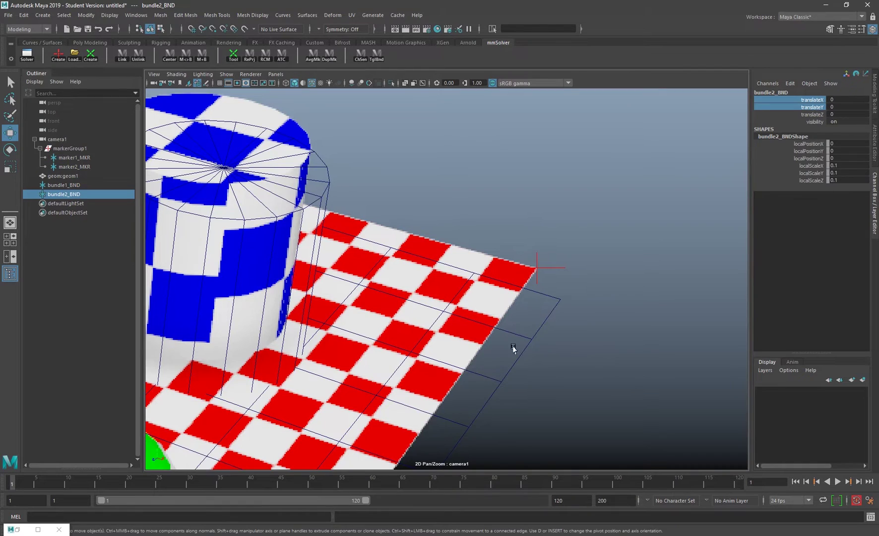
pyautogui.scroll(-6, 513, 349)
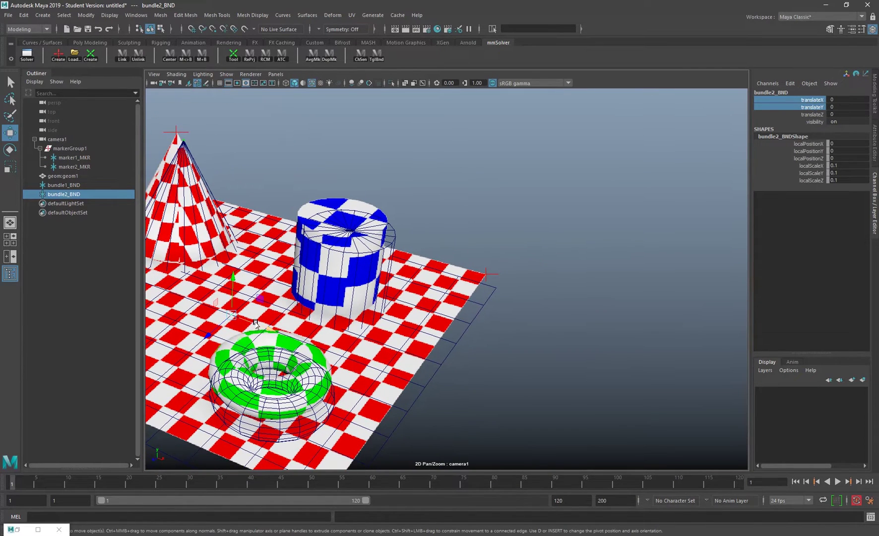
pyautogui.moveTo(231, 315); pyautogui.dragTo(495, 289)
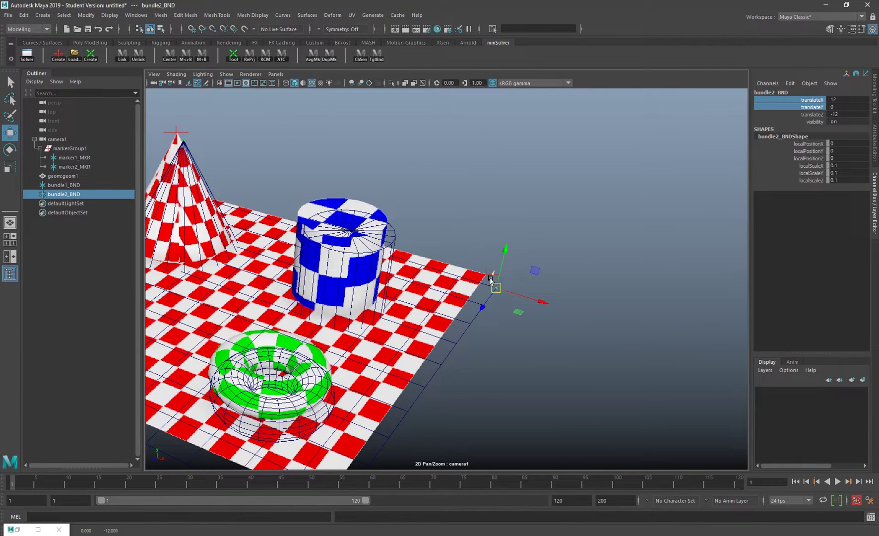
pyautogui.moveTo(466, 302); pyautogui.dragTo(611, 271, button='middle')
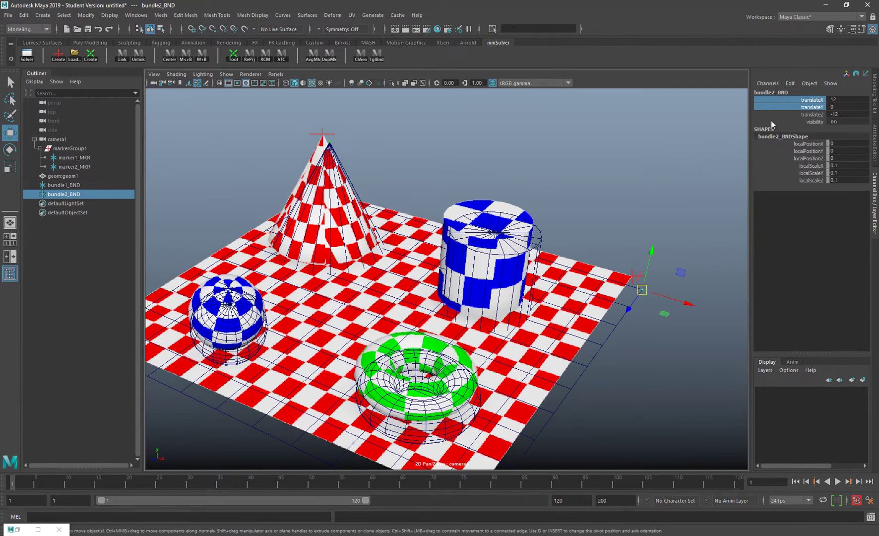
pyautogui.moveTo(803, 100); pyautogui.dragTo(804, 114)
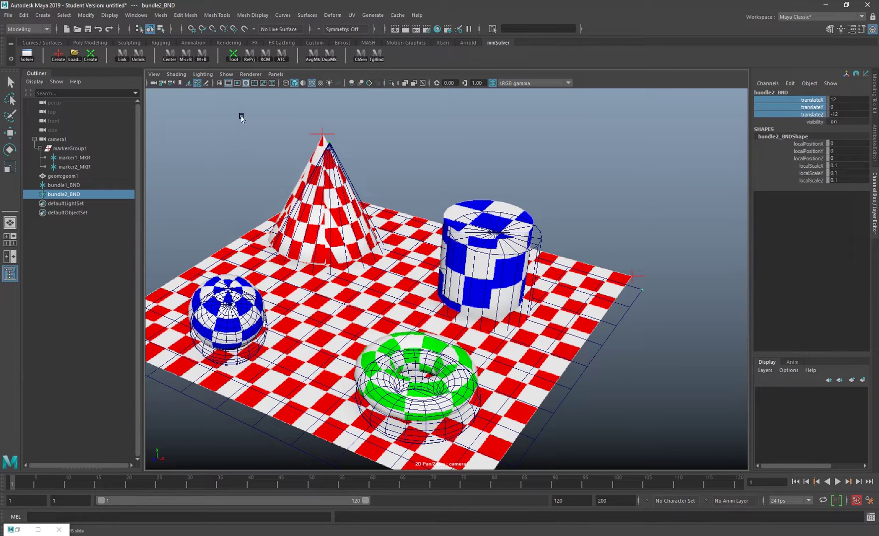
pyautogui.click(608, 134)
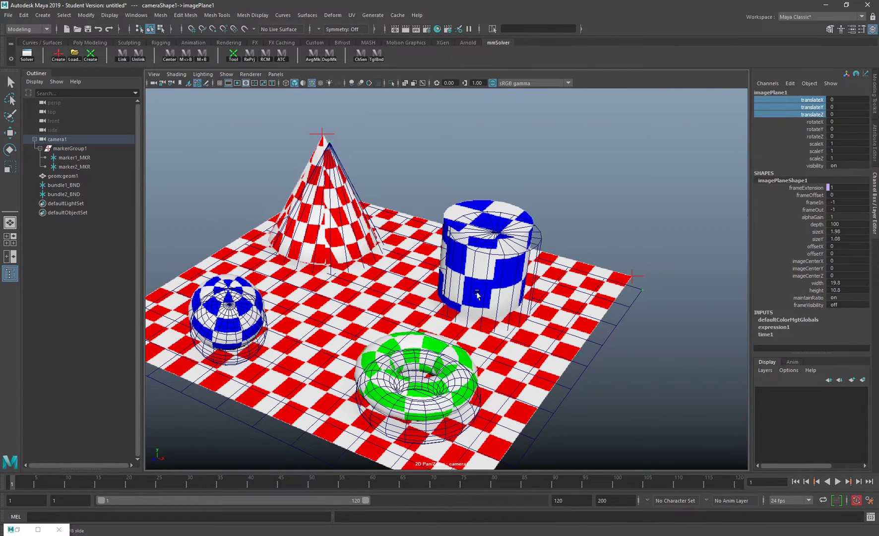
# Create a third marker and place it on the checkered floor's left corner in the plate, at about X -0.183, Y -0.049
pyautogui.press('f')
pyautogui.click(59, 55)
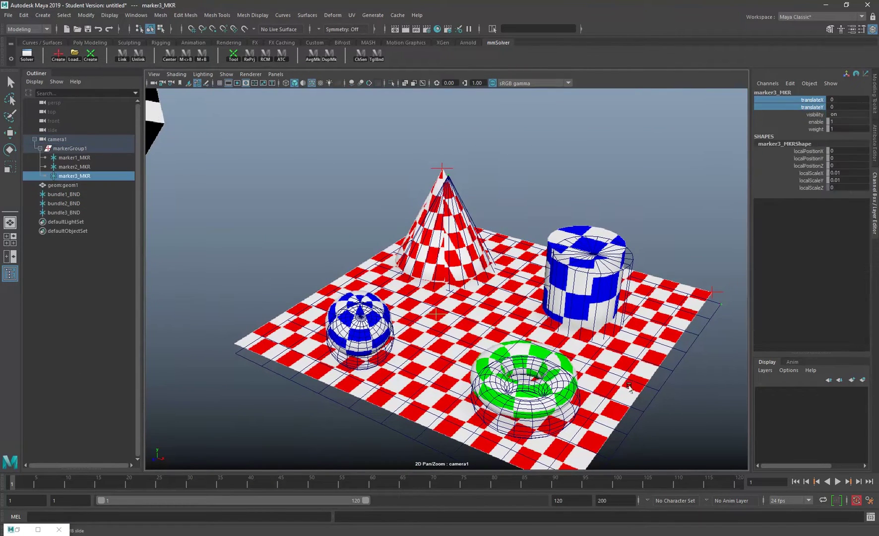
pyautogui.scroll(2, 561, 325)
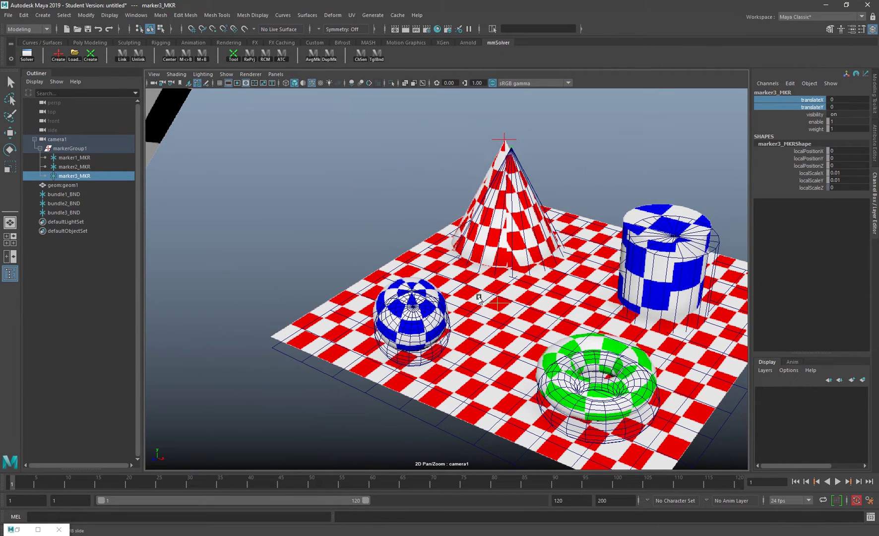
pyautogui.press('w')
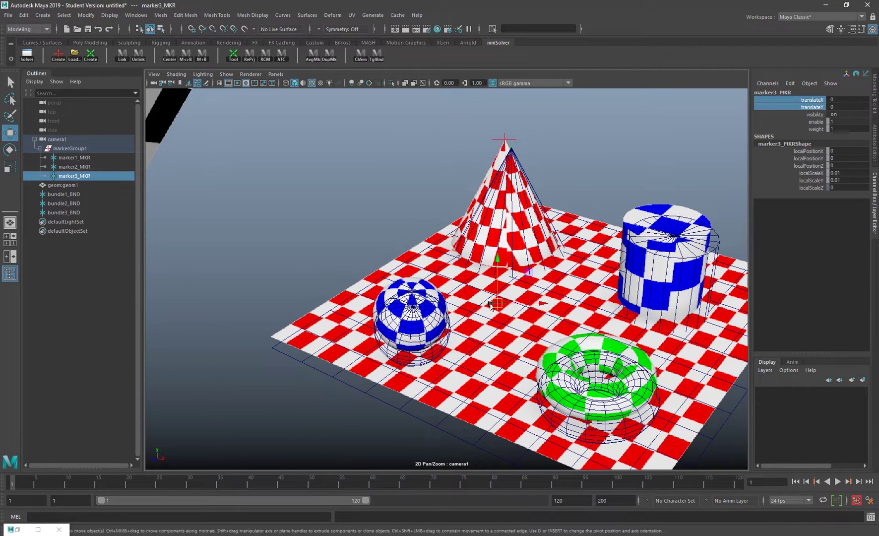
pyautogui.moveTo(492, 306); pyautogui.dragTo(265, 337)
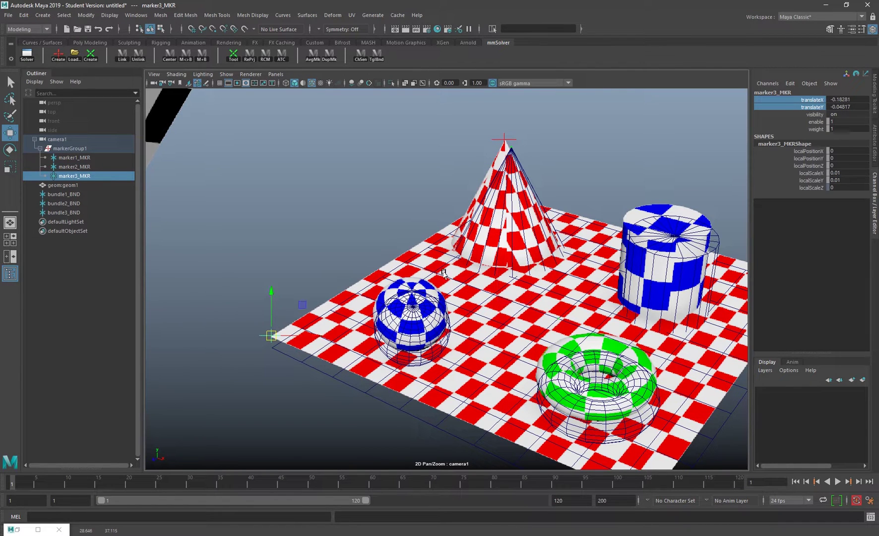
pyautogui.scroll(5, 309, 303)
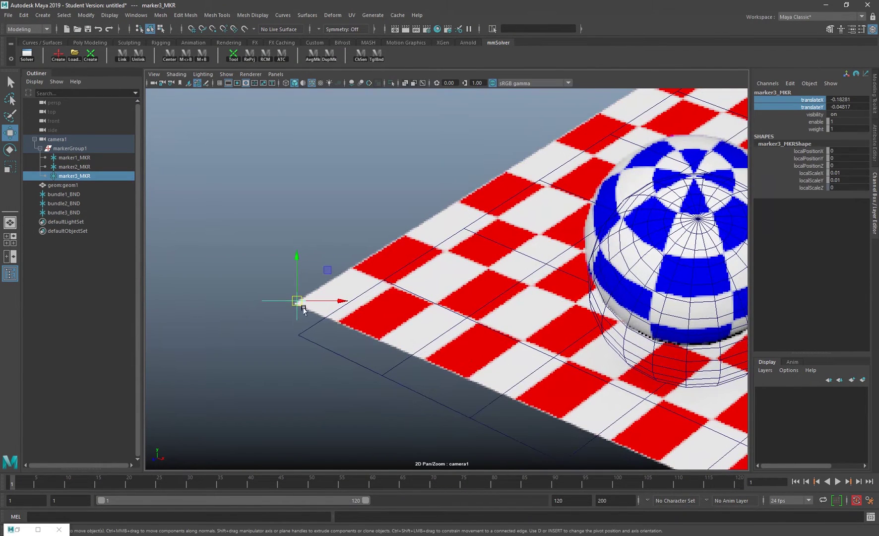
pyautogui.moveTo(299, 303)
pyautogui.mouseDown()
pyautogui.moveTo(287, 314)
pyautogui.moveTo(292, 299)
pyautogui.mouseUp()
pyautogui.scroll(-1, 392, 290)
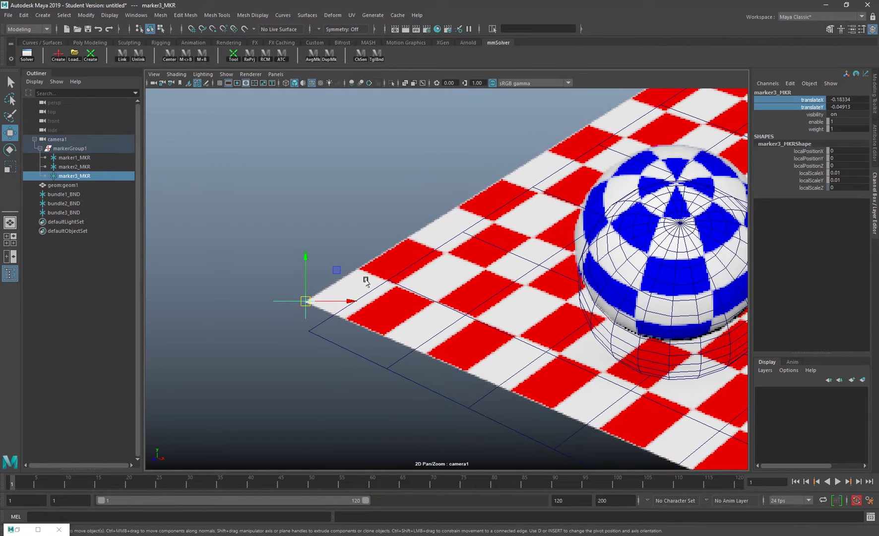
# Switch from the third marker to its bundle, snap it to the floor geometry's left corner vertex and lock its translation
pyautogui.click(186, 55)
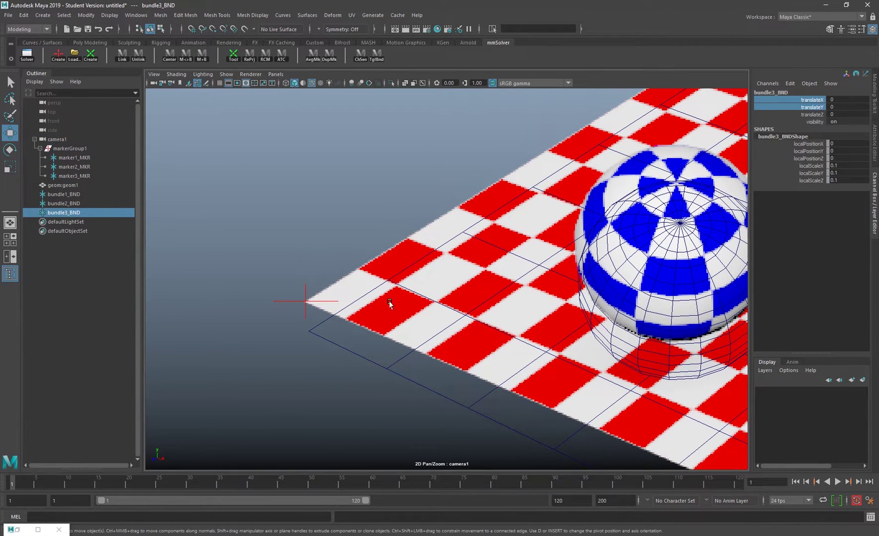
pyautogui.scroll(-3, 354, 250)
pyautogui.scroll(-4, 354, 251)
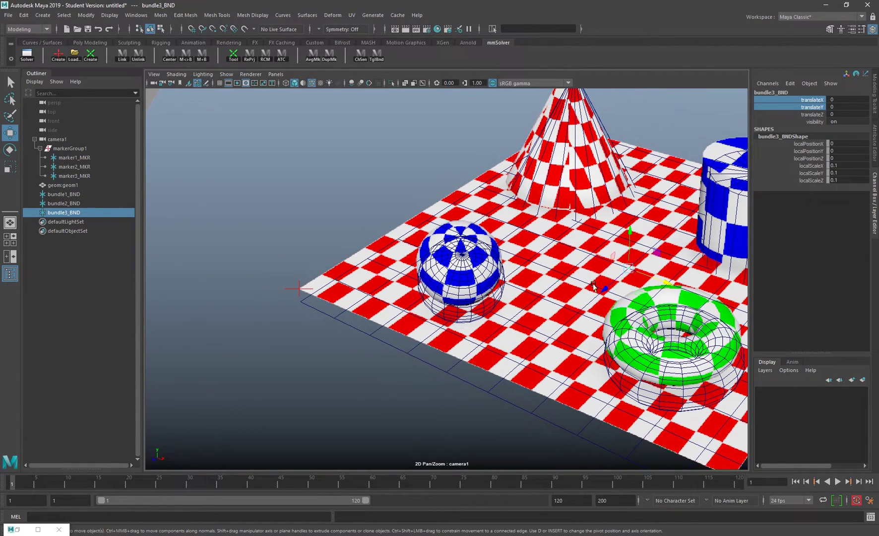
pyautogui.press('v')
pyautogui.moveTo(627, 269); pyautogui.dragTo(280, 317)
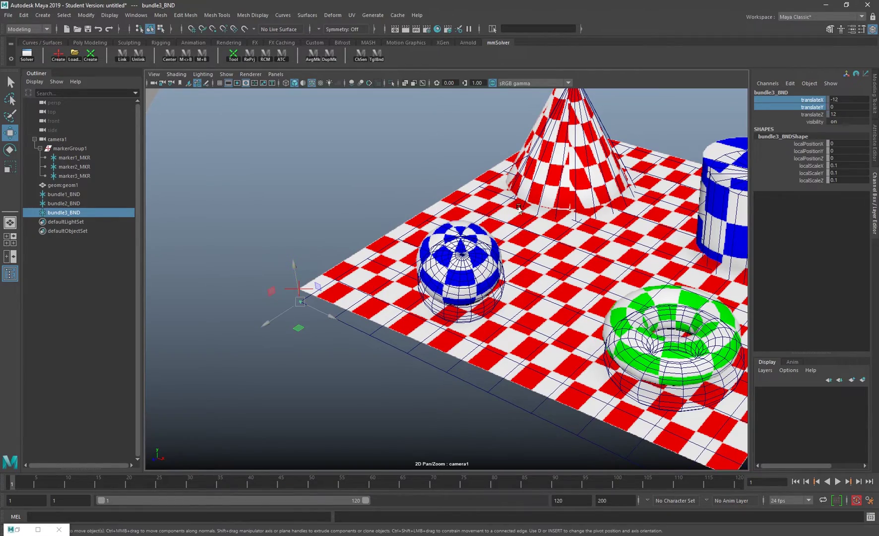
# Create a fourth marker and place it on the checkered floor's front corner in the plate, at about X 0.123, Y -0.293
pyautogui.press('\\')
pyautogui.moveTo(433, 216); pyautogui.dragTo(566, 376)
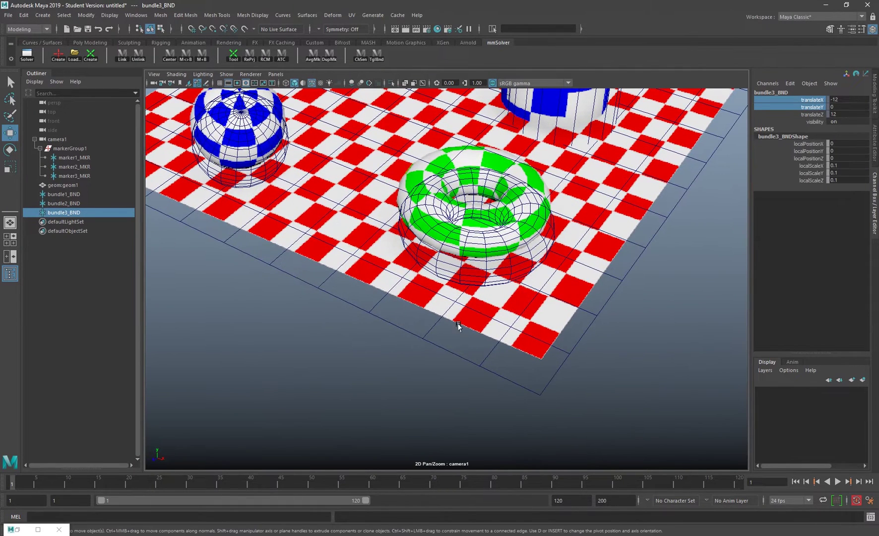
pyautogui.click(58, 55)
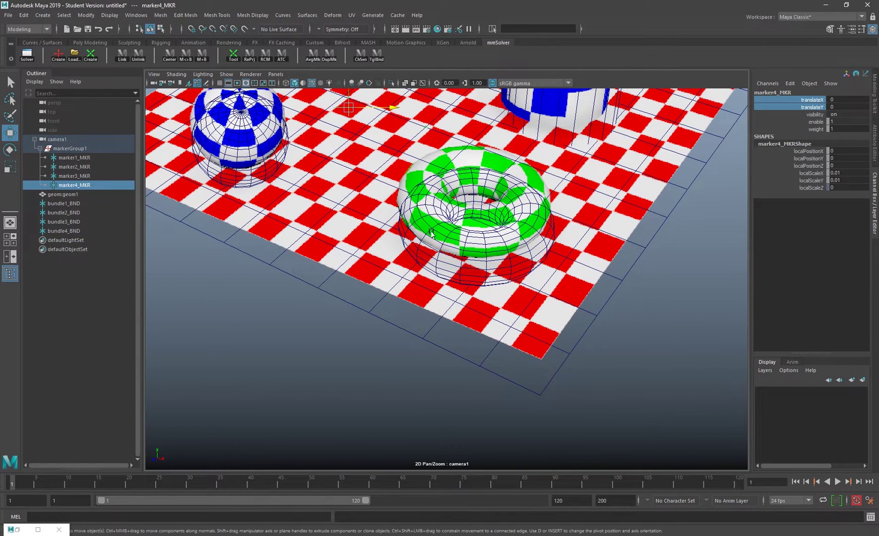
pyautogui.moveTo(357, 117); pyautogui.dragTo(542, 366)
pyautogui.scroll(5, 541, 365)
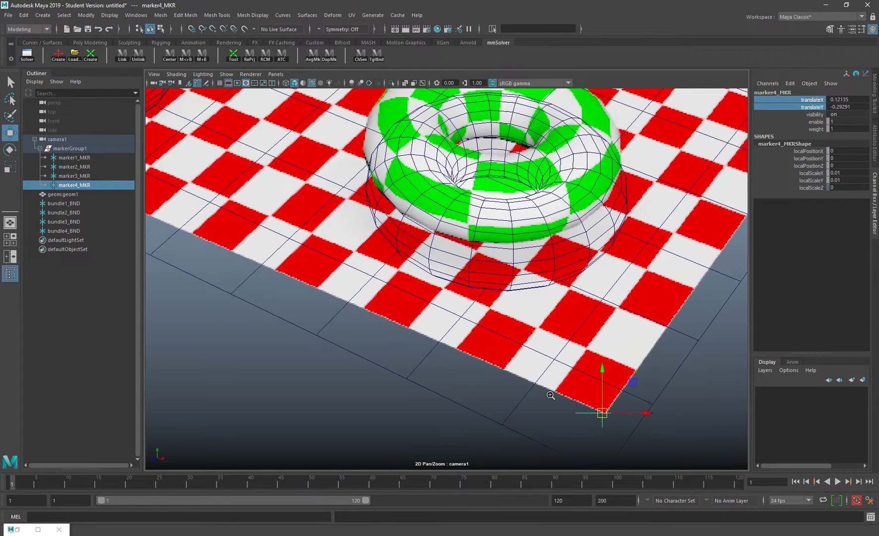
pyautogui.moveTo(478, 316); pyautogui.dragTo(483, 315)
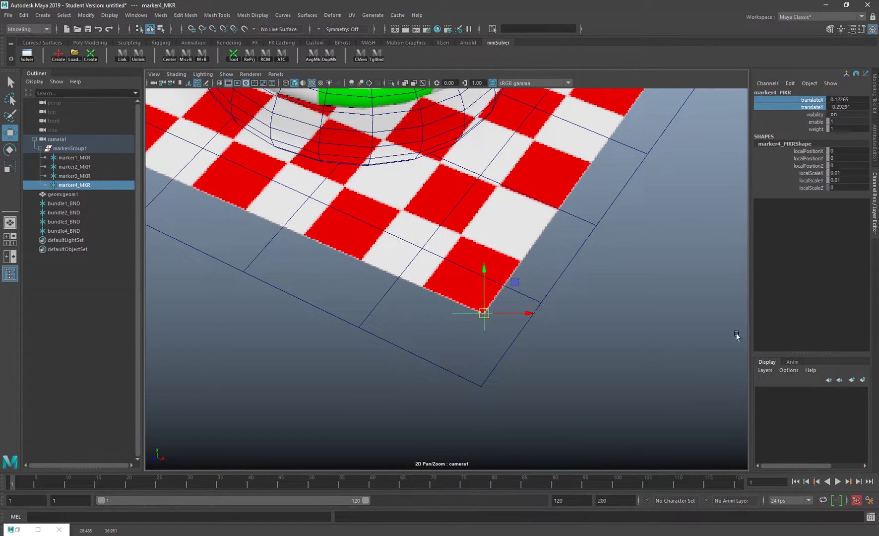
# Switch from the fourth marker to its bundle, snap it to the floor geometry's front corner vertex and lock its translation
pyautogui.click(186, 55)
pyautogui.scroll(-6, 422, 227)
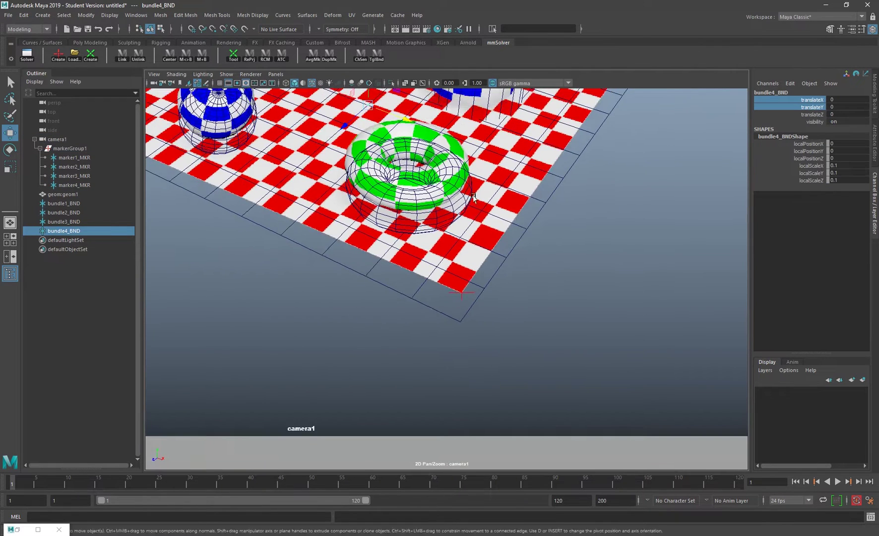
pyautogui.press('v')
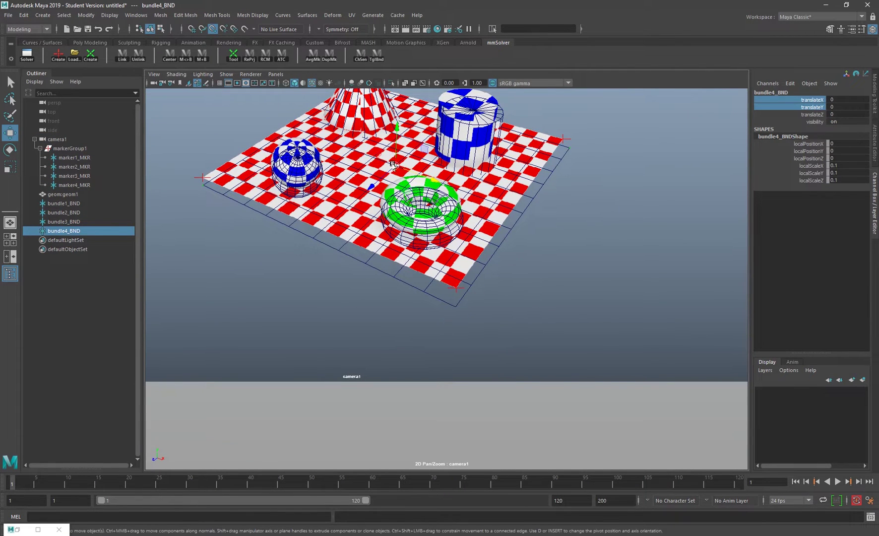
pyautogui.moveTo(395, 163); pyautogui.dragTo(444, 321)
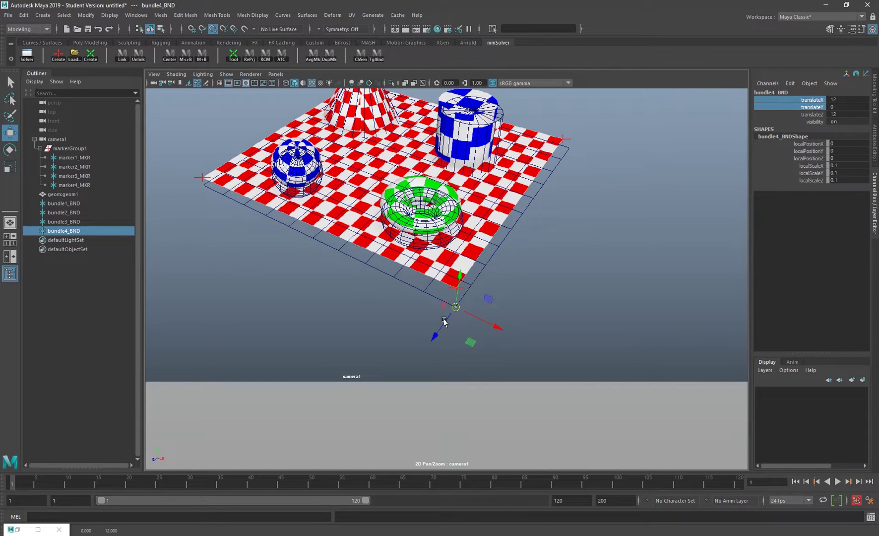
pyautogui.click(375, 61)
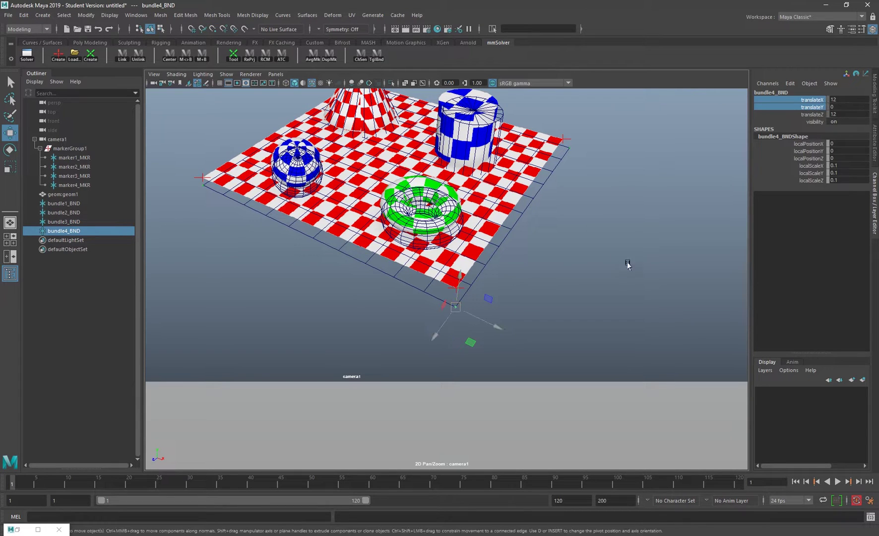
pyautogui.press('\\')
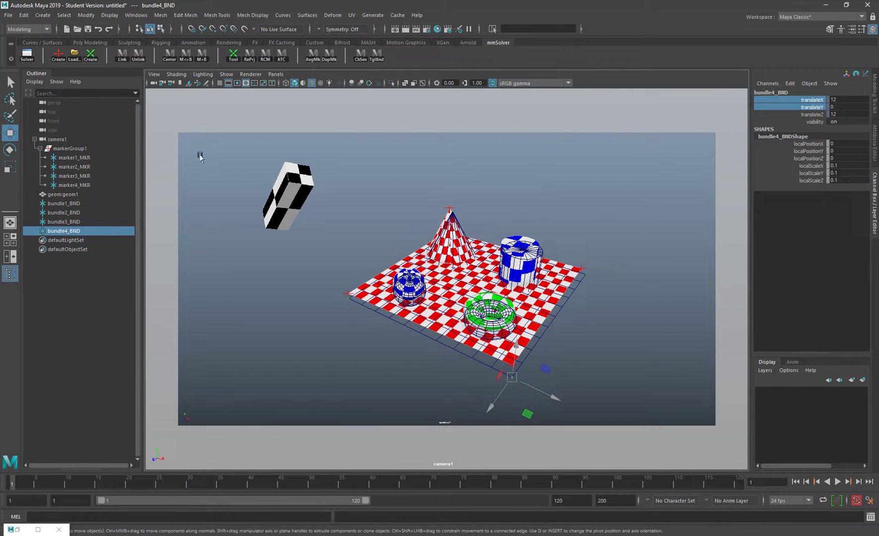
# Open the mmSolver window, select the four markers in the Outliner and create a new collection
pyautogui.click(30, 59)
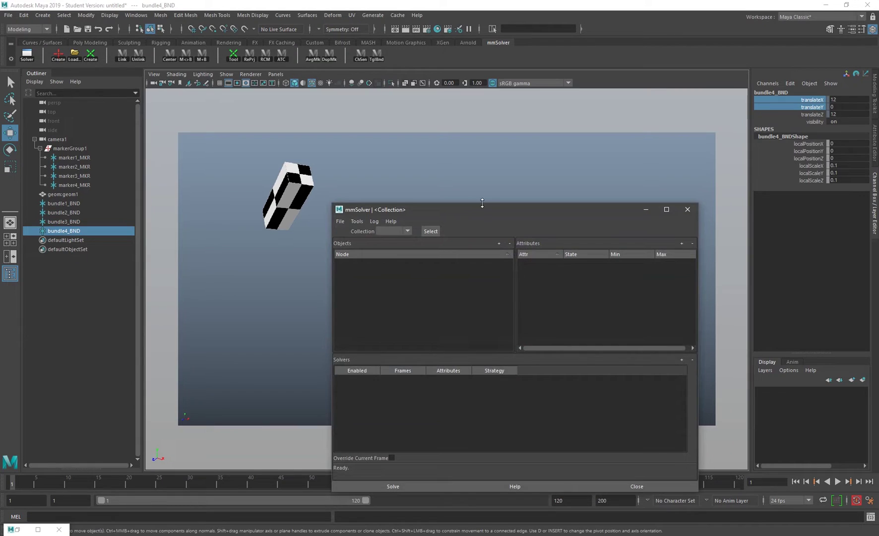
pyautogui.moveTo(491, 212); pyautogui.dragTo(496, 187)
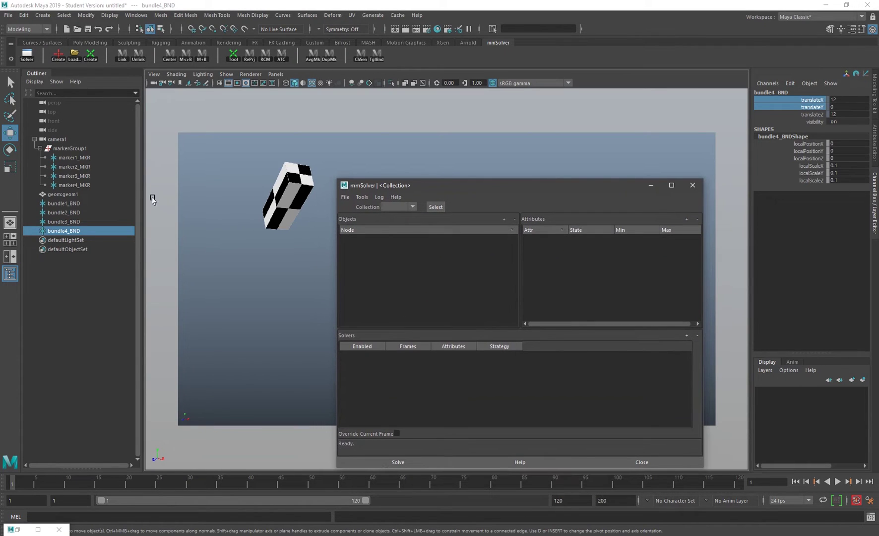
pyautogui.moveTo(87, 158); pyautogui.dragTo(87, 185)
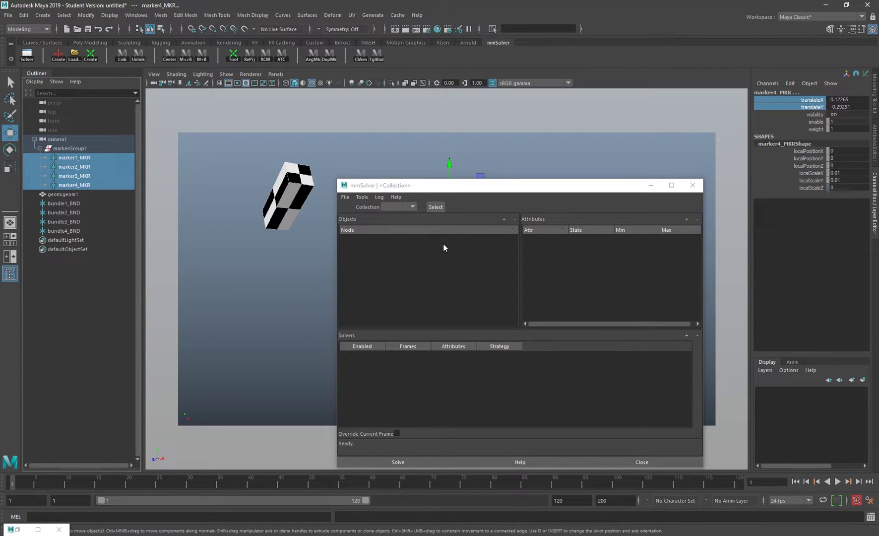
pyautogui.moveTo(432, 192); pyautogui.dragTo(418, 148)
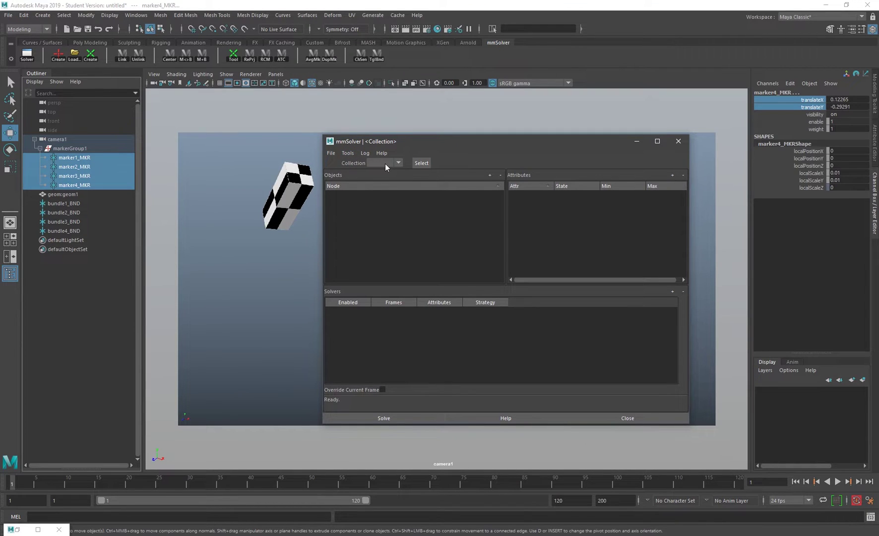
pyautogui.click(329, 154)
pyautogui.click(337, 162)
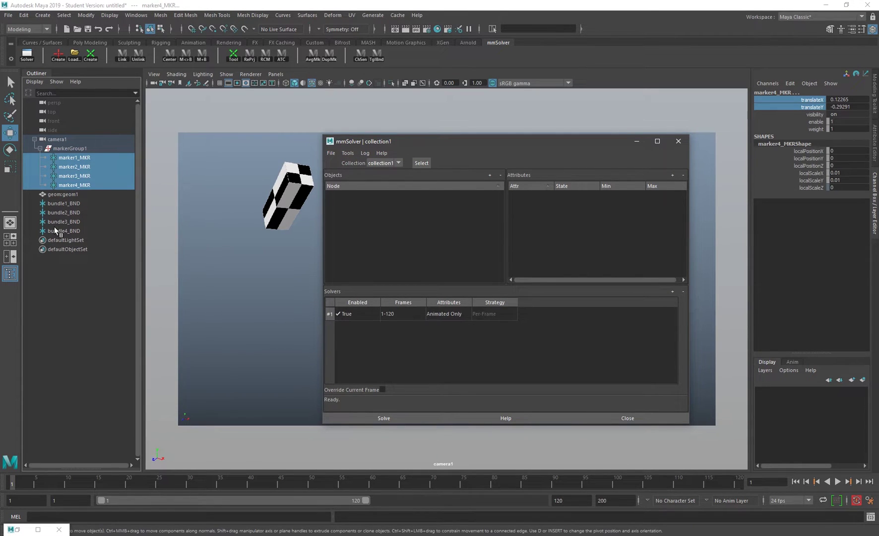
# Add marker1_MKR through marker4_MKR to the solver collection's objects
pyautogui.click(416, 243)
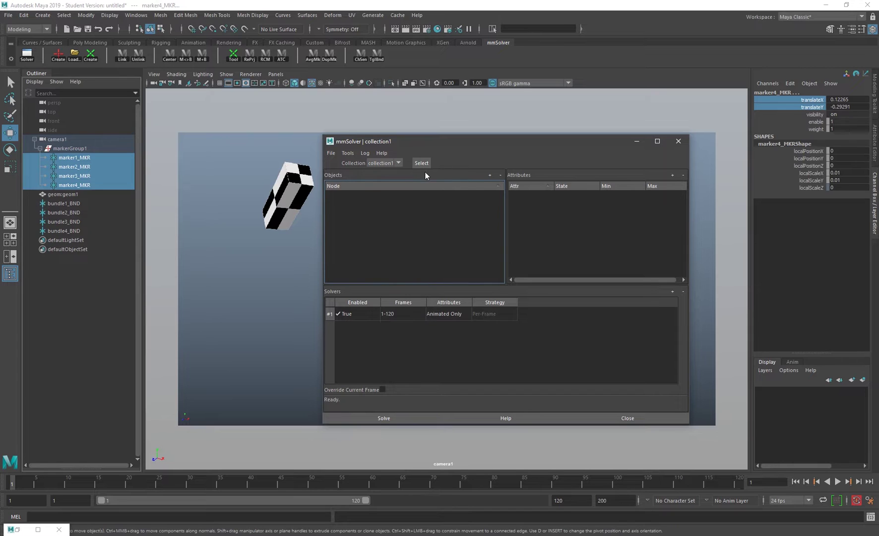
pyautogui.moveTo(75, 159); pyautogui.dragTo(451, 178)
pyautogui.click(490, 175)
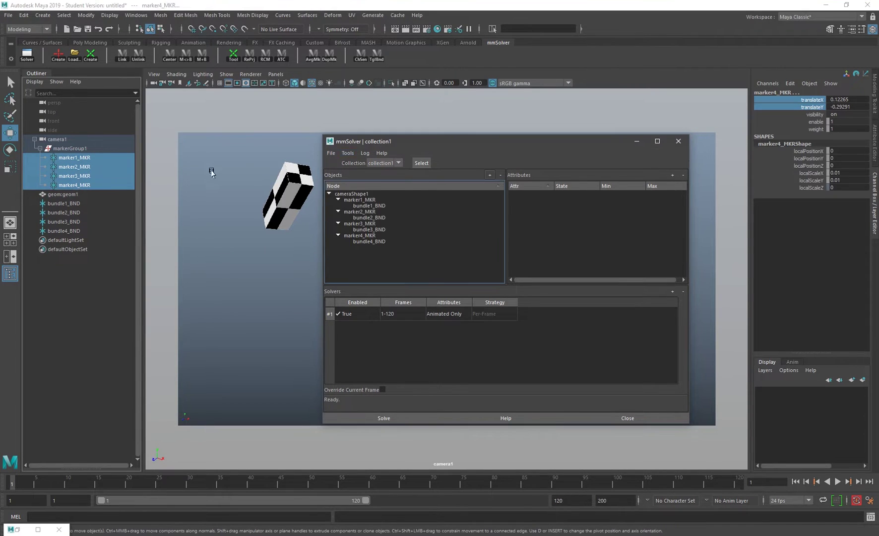
# Add camera1's translate X, Y, Z and rotate X, Y, Z channels to the solver collection's attributes
pyautogui.click(68, 140)
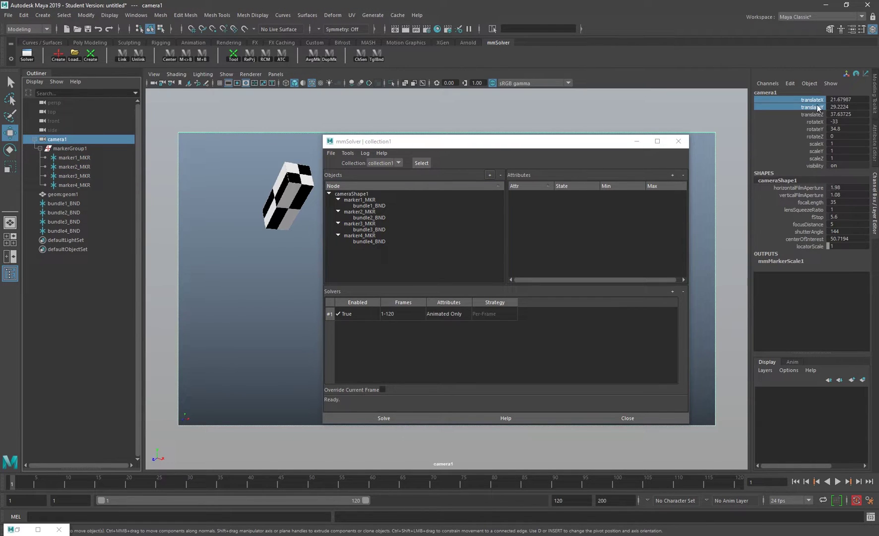
pyautogui.moveTo(817, 105); pyautogui.dragTo(812, 134)
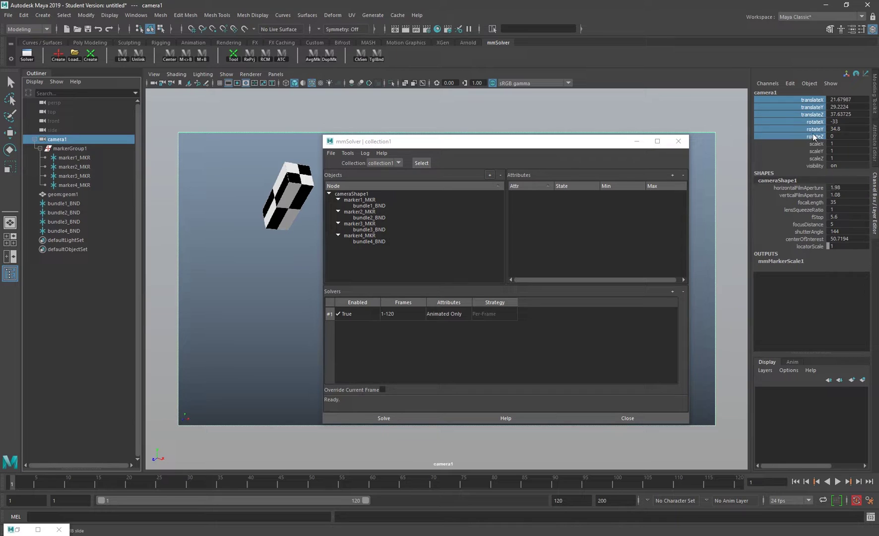
pyautogui.moveTo(597, 143)
pyautogui.mouseDown()
pyautogui.moveTo(514, 163)
pyautogui.moveTo(595, 147)
pyautogui.mouseUp()
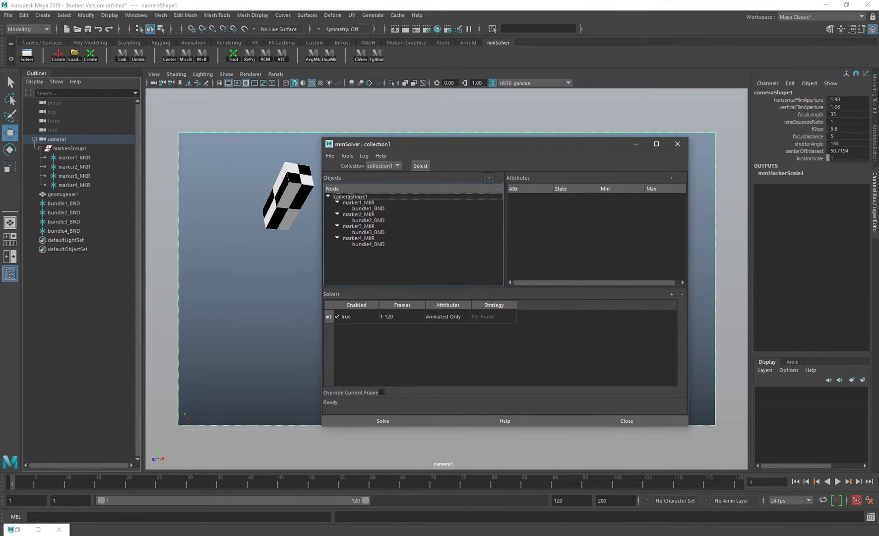
pyautogui.click(86, 139)
pyautogui.moveTo(813, 101); pyautogui.dragTo(816, 138)
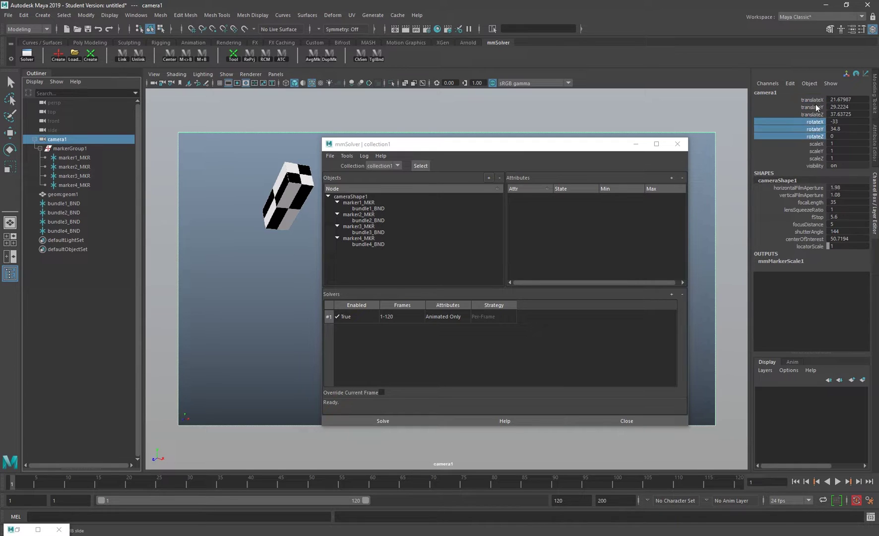
pyautogui.moveTo(813, 100); pyautogui.dragTo(816, 136)
pyautogui.moveTo(586, 150); pyautogui.dragTo(561, 144)
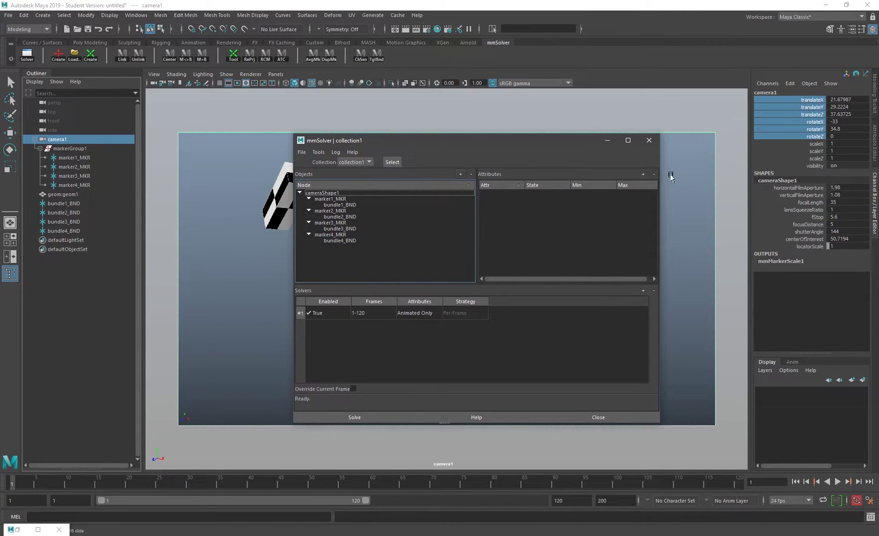
pyautogui.click(644, 174)
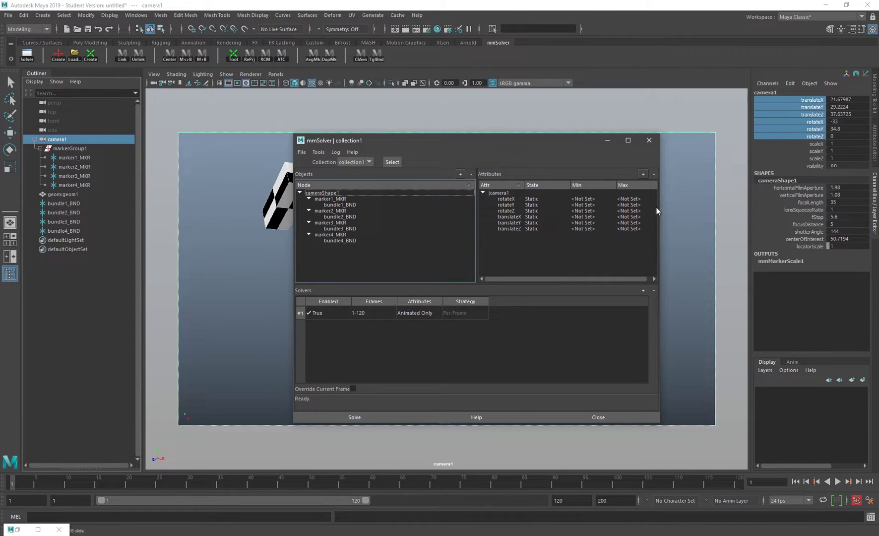
# Key camera1's translate and rotate channels at frame 1 and collapse the camera1 entry in the solver's attribute list
pyautogui.rightClick(795, 123)
pyautogui.click(803, 137)
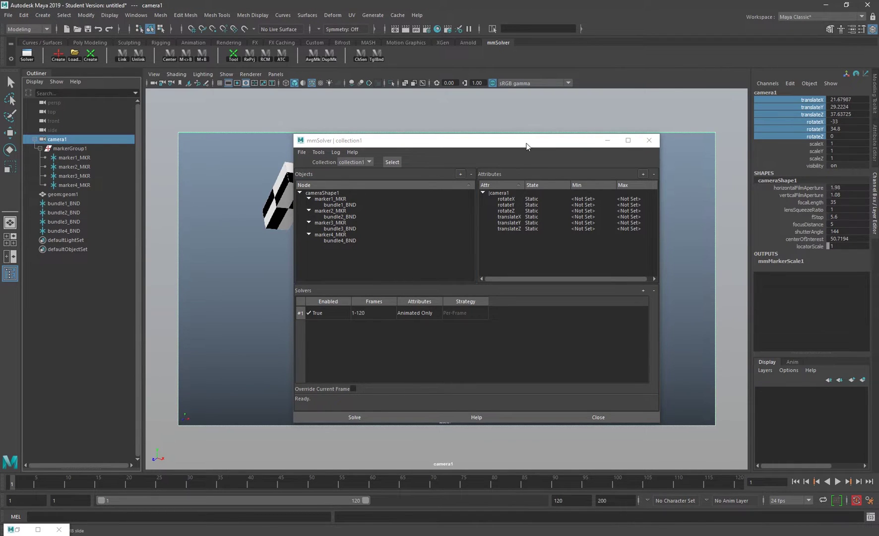
pyautogui.moveTo(527, 145); pyautogui.dragTo(551, 134)
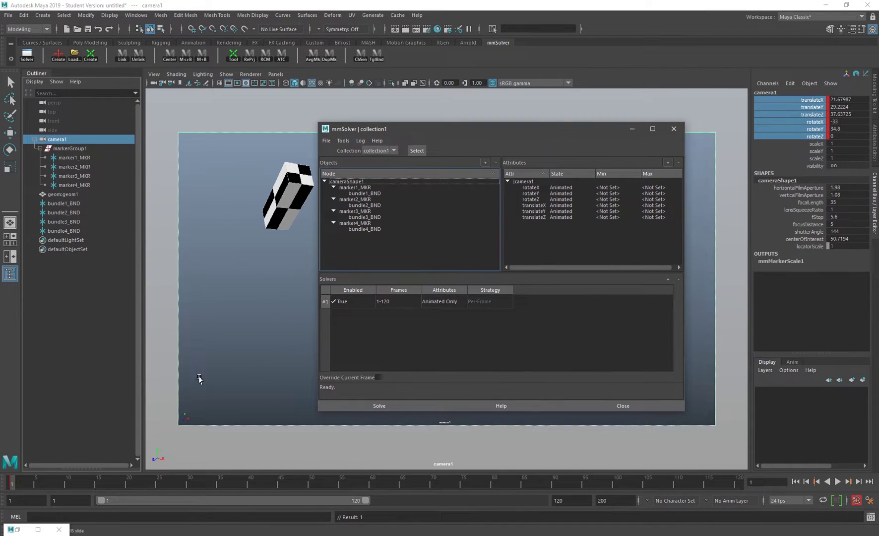
pyautogui.click(400, 341)
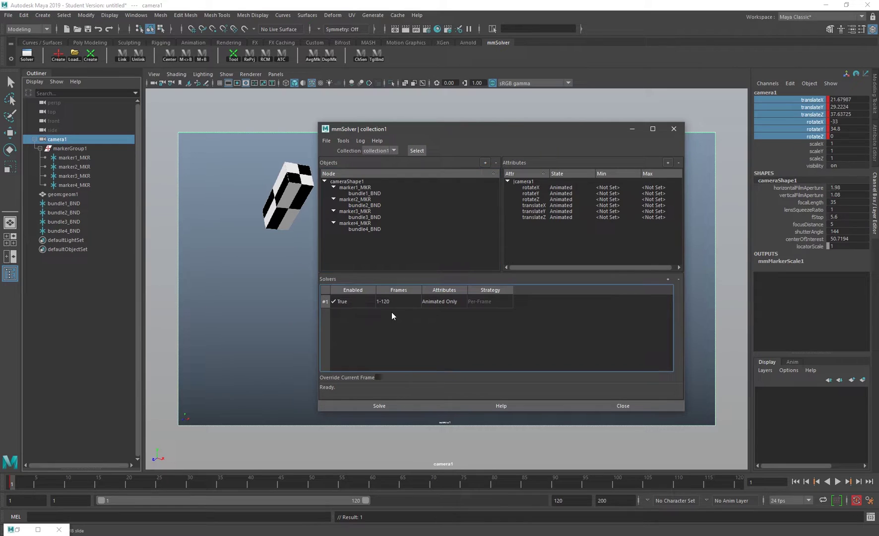
pyautogui.click(507, 181)
# Check the translation channels of bundle1_BND through bundle4_BND for locks
pyautogui.click(75, 203)
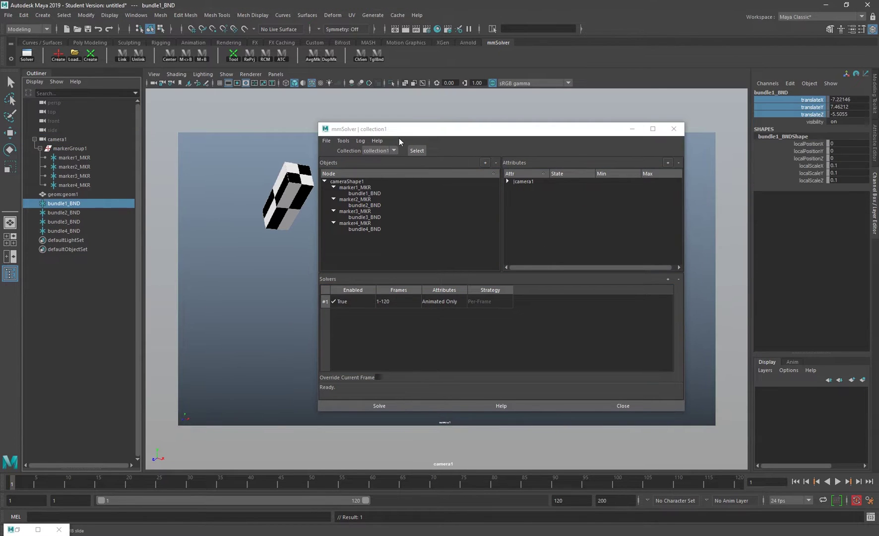
pyautogui.moveTo(436, 134); pyautogui.dragTo(410, 183)
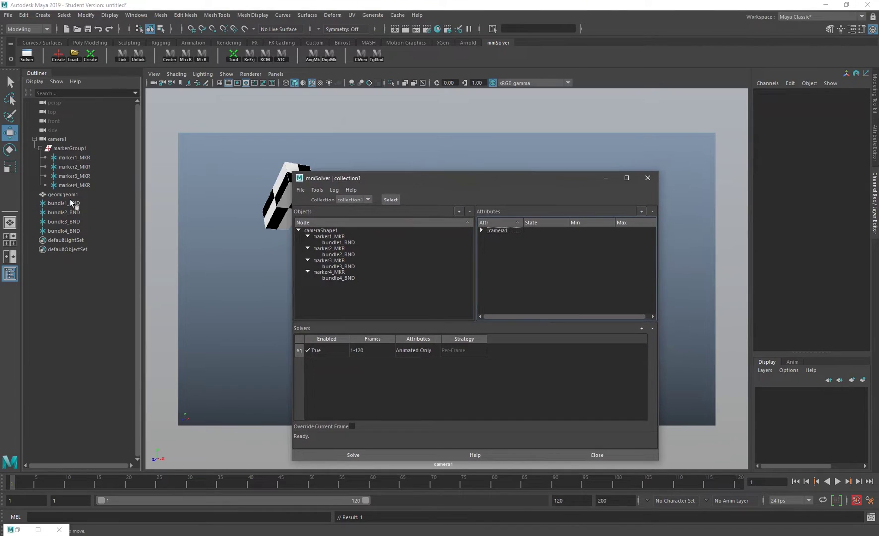
pyautogui.click(71, 201)
pyautogui.press('w')
pyautogui.press('Down')
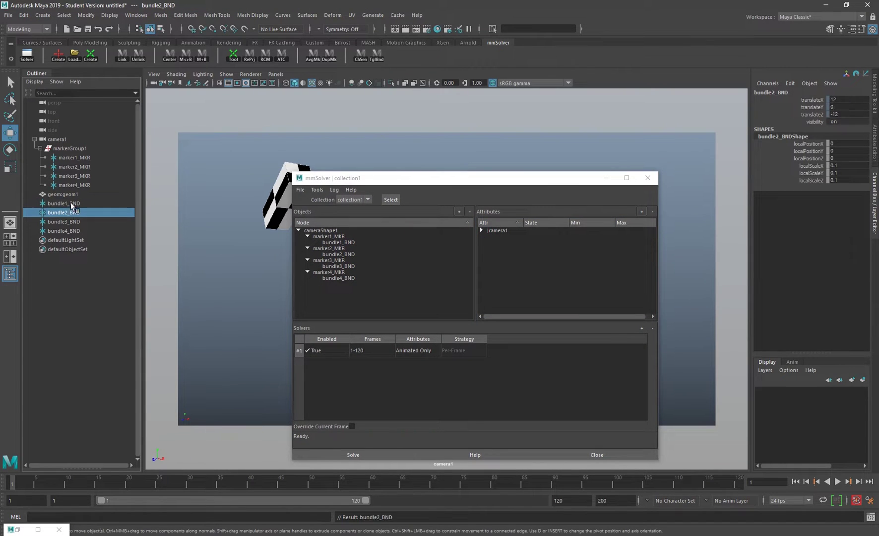
pyautogui.click(85, 222)
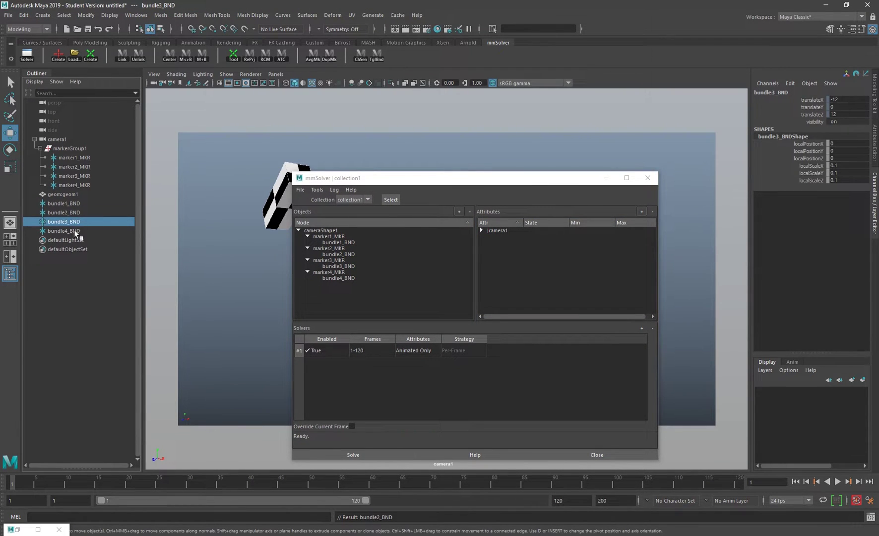
pyautogui.click(74, 230)
pyautogui.moveTo(80, 203); pyautogui.dragTo(74, 232)
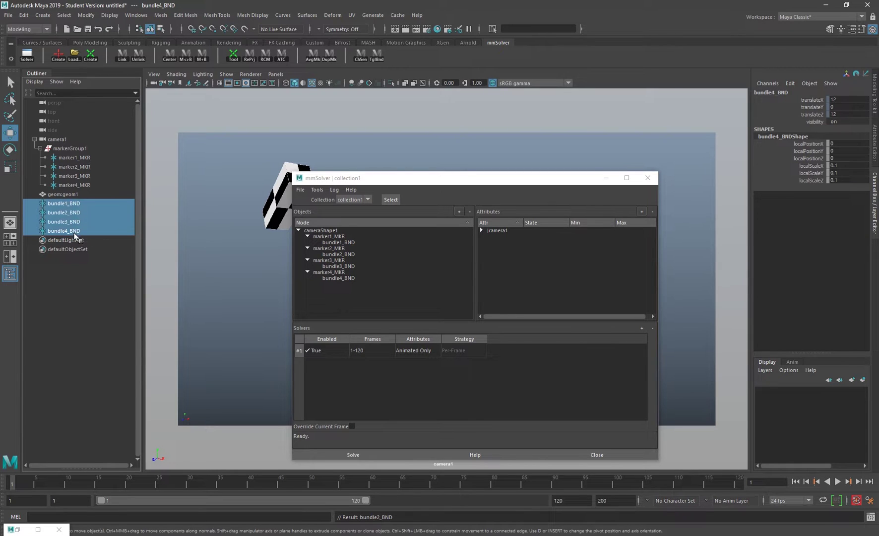
# Enable Override Current Frame in the solver and solve the camera for the current frame only
pyautogui.moveTo(438, 179); pyautogui.dragTo(687, 97)
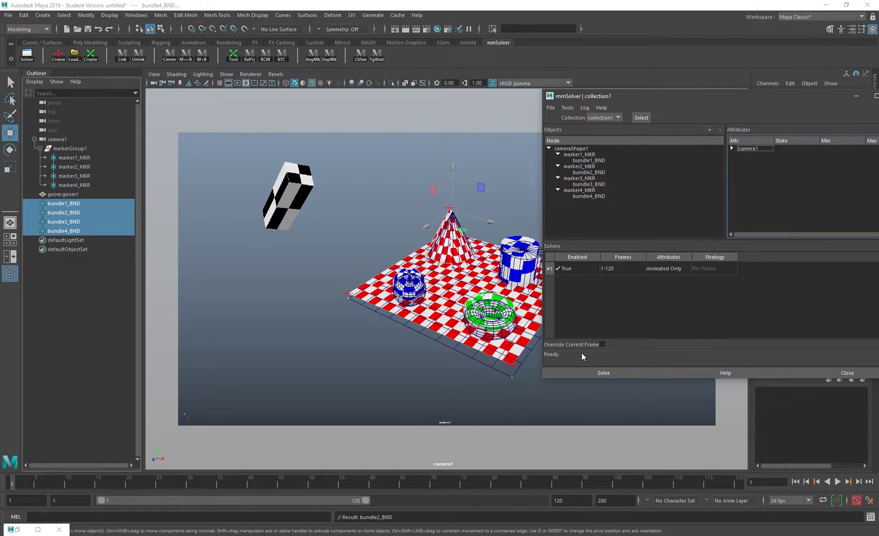
pyautogui.click(602, 345)
pyautogui.click(598, 371)
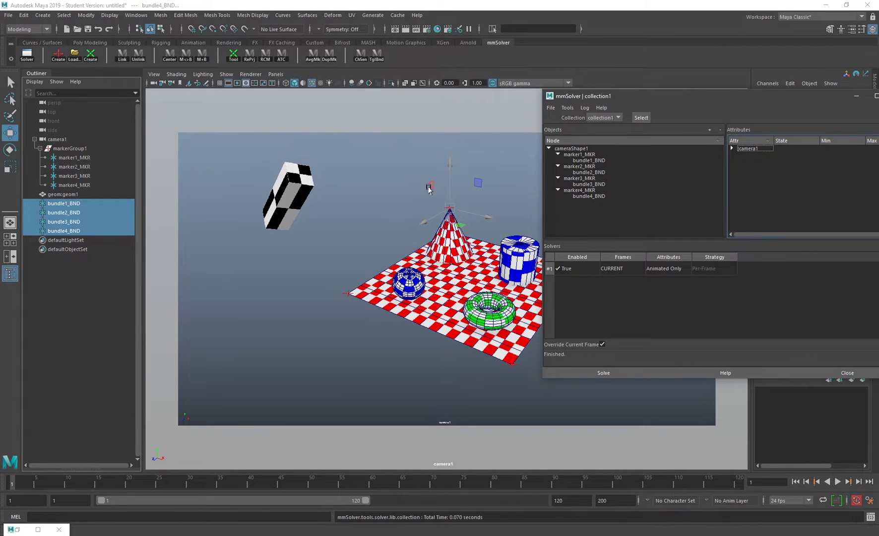
# Examine with 2D pan/zoom how the geometry and bundles align with the plate at the floor corners and cone tip
pyautogui.click(428, 257)
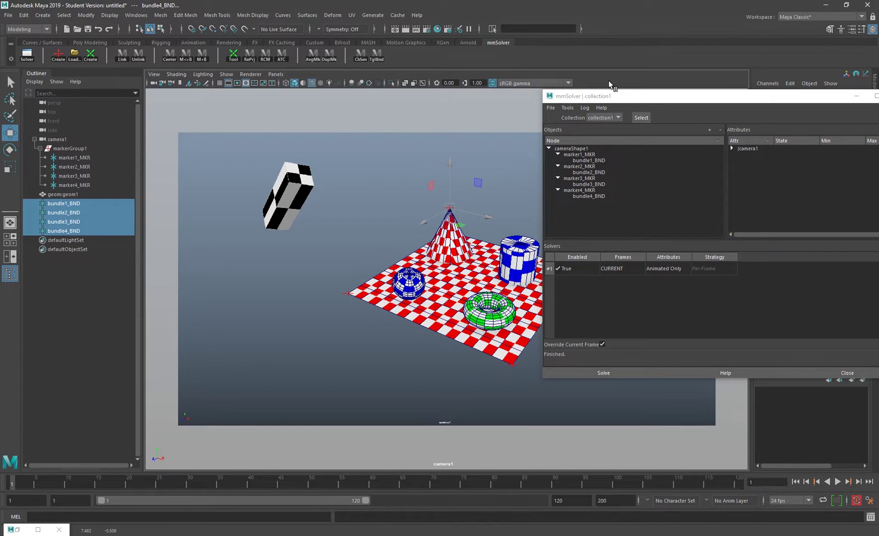
pyautogui.press('\\')
pyautogui.moveTo(354, 220); pyautogui.dragTo(350, 327, button='middle')
pyautogui.moveTo(350, 327); pyautogui.dragTo(430, 380, button='right')
pyautogui.moveTo(430, 381); pyautogui.dragTo(324, 428, button='middle')
pyautogui.moveTo(409, 199); pyautogui.dragTo(377, 254, button='middle')
pyautogui.moveTo(377, 254); pyautogui.dragTo(608, 385, button='right')
pyautogui.scroll(2, 435, 329)
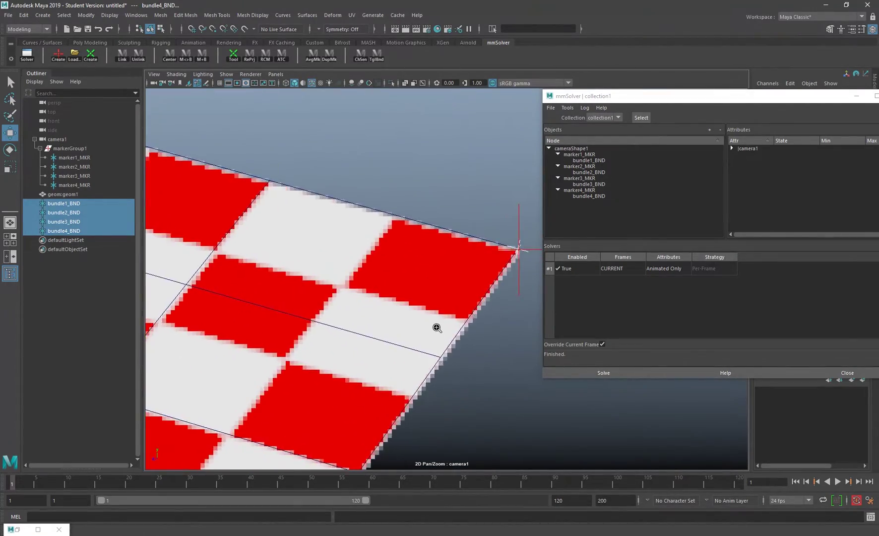
pyautogui.scroll(5, 316, 282)
pyautogui.scroll(-8, 316, 283)
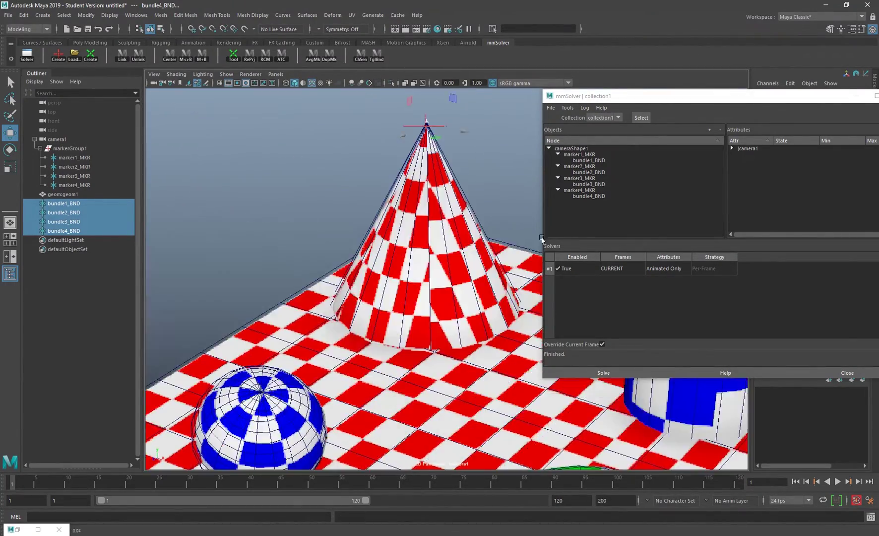
pyautogui.moveTo(369, 242); pyautogui.dragTo(341, 183, button='middle')
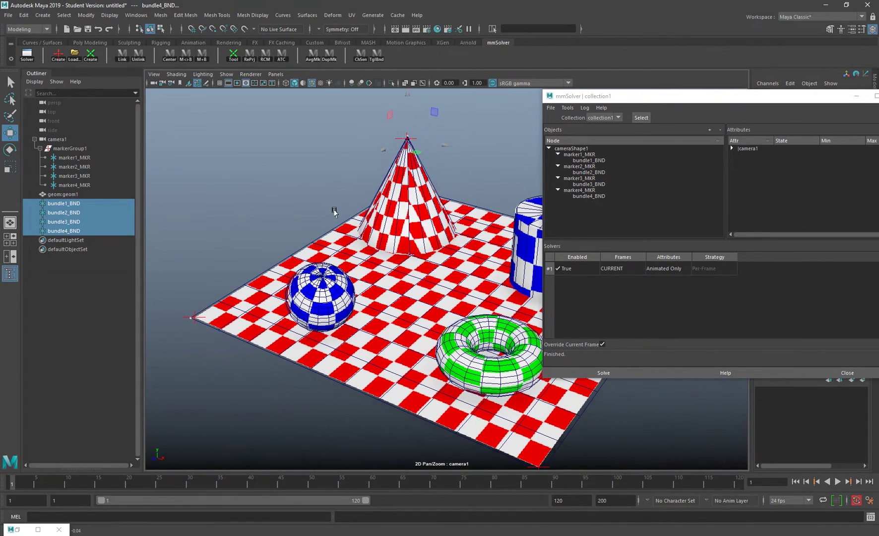
# Solve the current frame again and examine the geometry's alignment around the floor's corner, sphere and cone
pyautogui.click(615, 371)
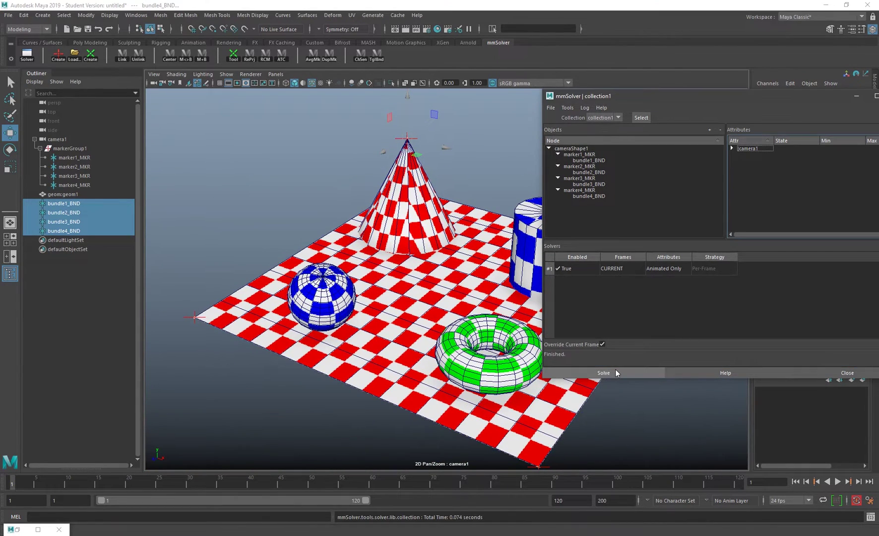
pyautogui.middleClick(371, 314)
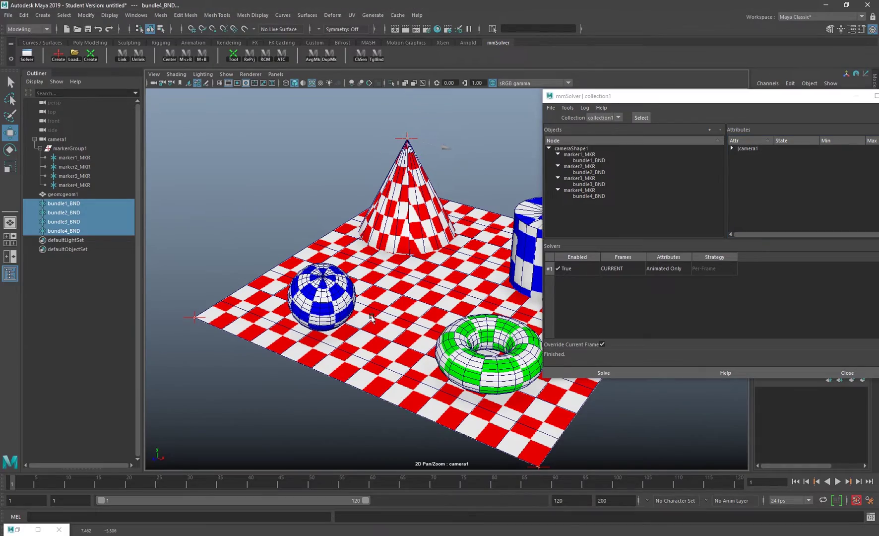
pyautogui.scroll(5, 361, 303)
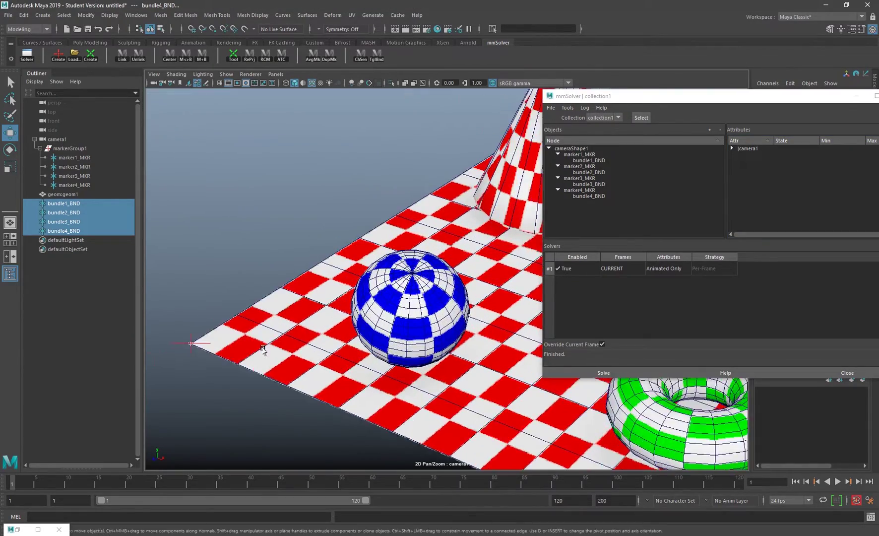
pyautogui.scroll(-2, 390, 253)
pyautogui.scroll(-4, 390, 253)
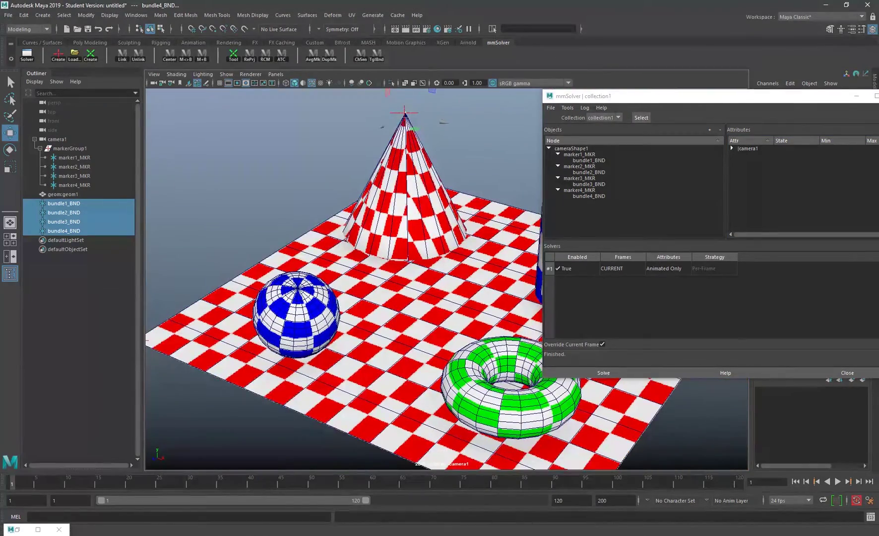
# Read the solver's average and maximum frame error in the Script Editor and minimize that window
pyautogui.click(869, 517)
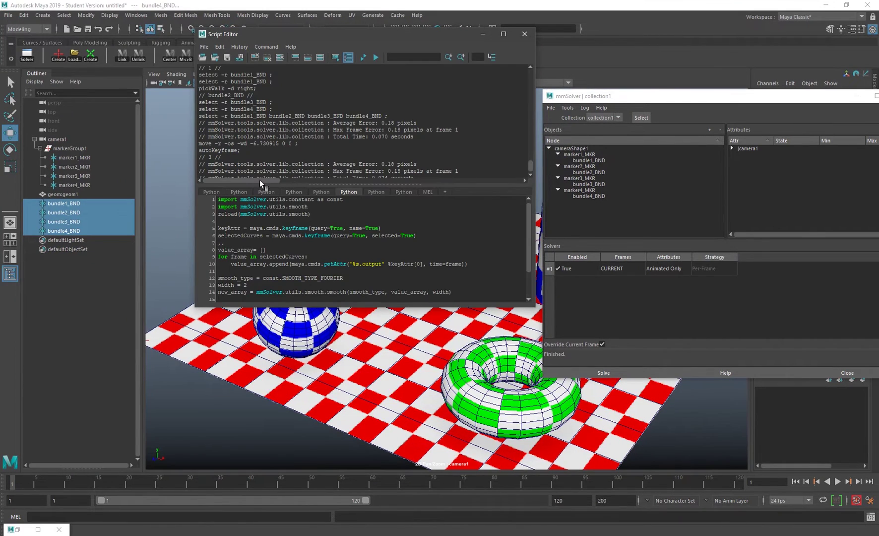
pyautogui.click(427, 192)
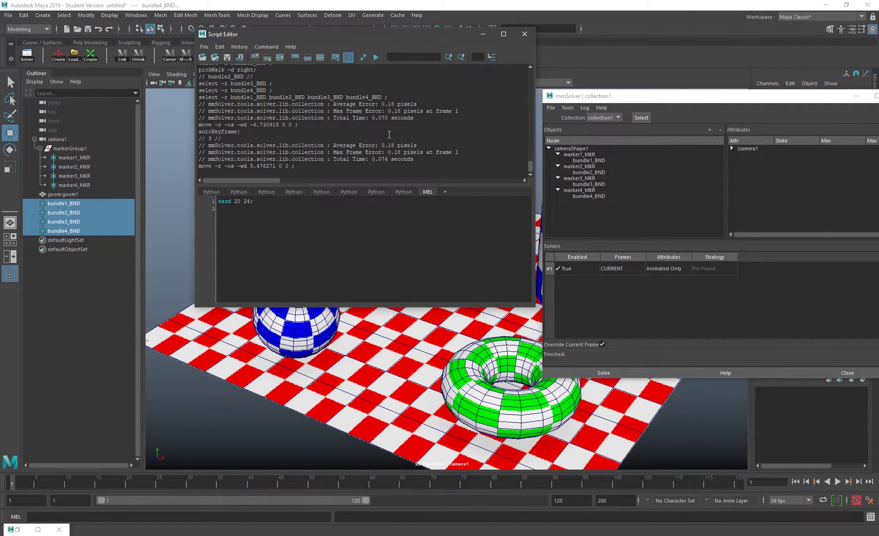
pyautogui.moveTo(418, 145); pyautogui.dragTo(382, 145)
pyautogui.click(483, 34)
pyautogui.moveTo(642, 97); pyautogui.dragTo(603, 108)
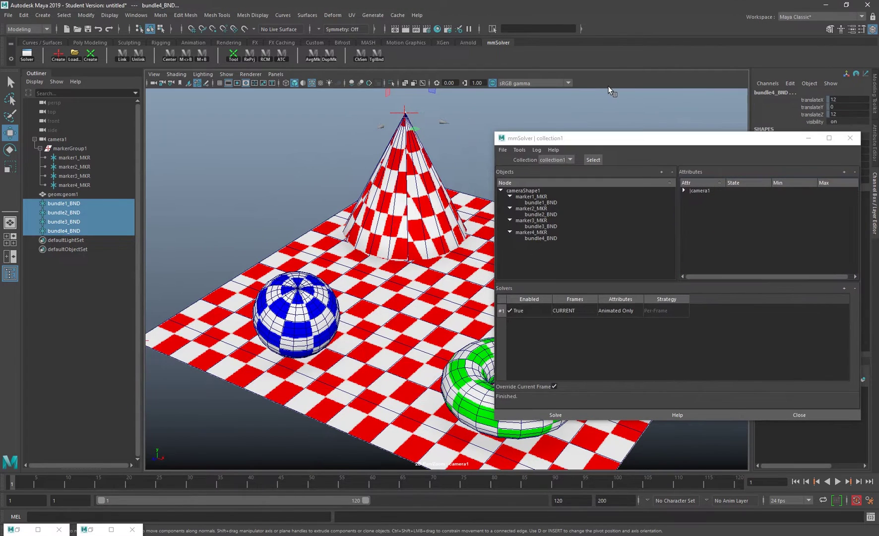
# Leave the 2D pan/zoom view and lock camera1 against movement
pyautogui.press('\\')
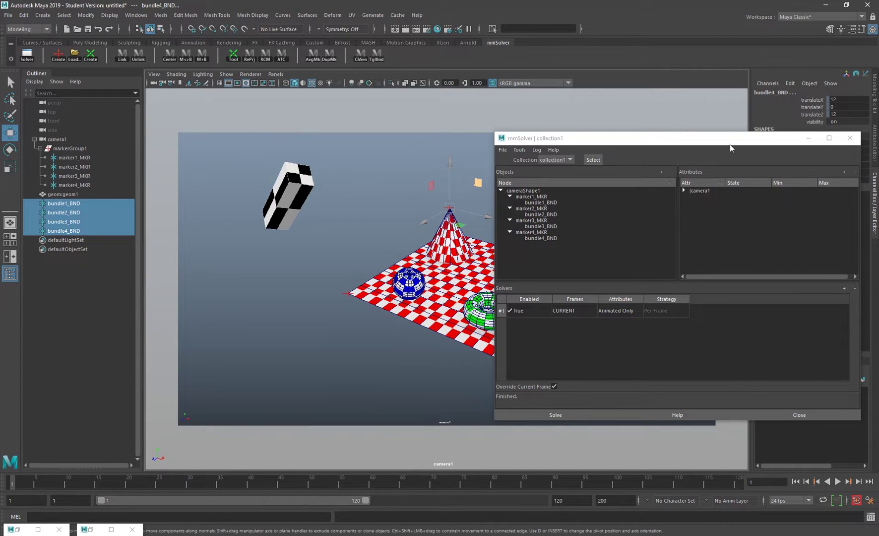
pyautogui.moveTo(730, 145); pyautogui.dragTo(509, 148)
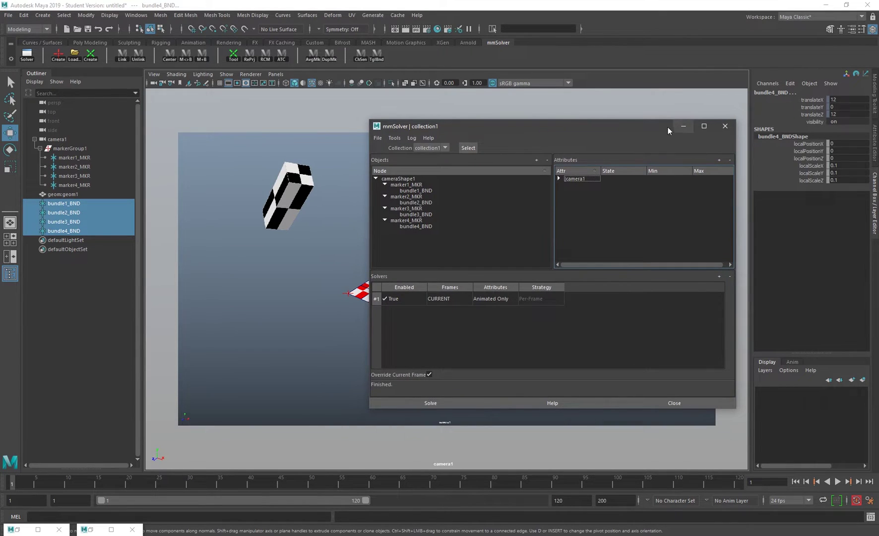
pyautogui.moveTo(74, 157); pyautogui.dragTo(77, 185)
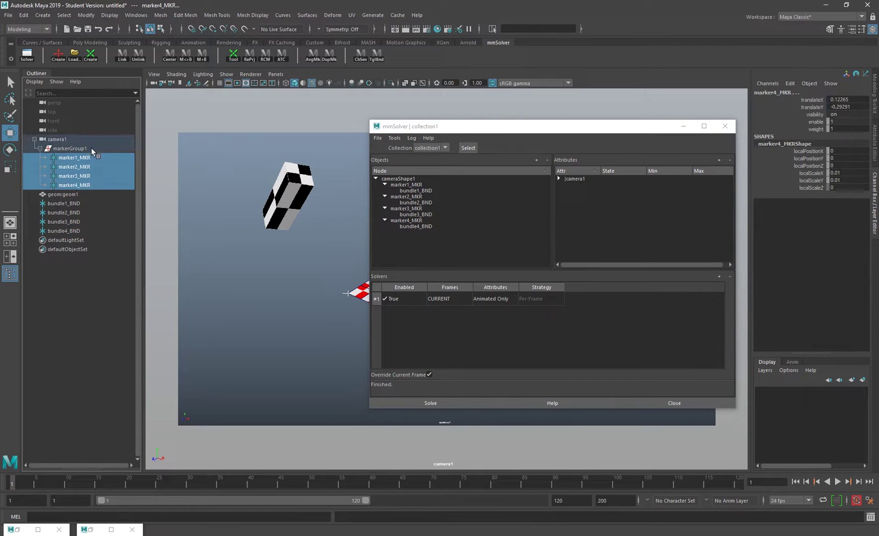
pyautogui.click(62, 141)
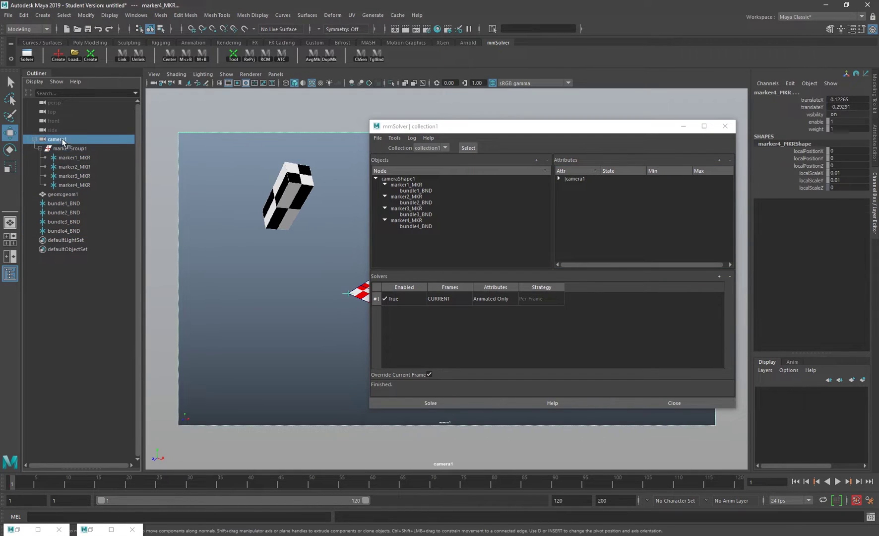
pyautogui.click(163, 84)
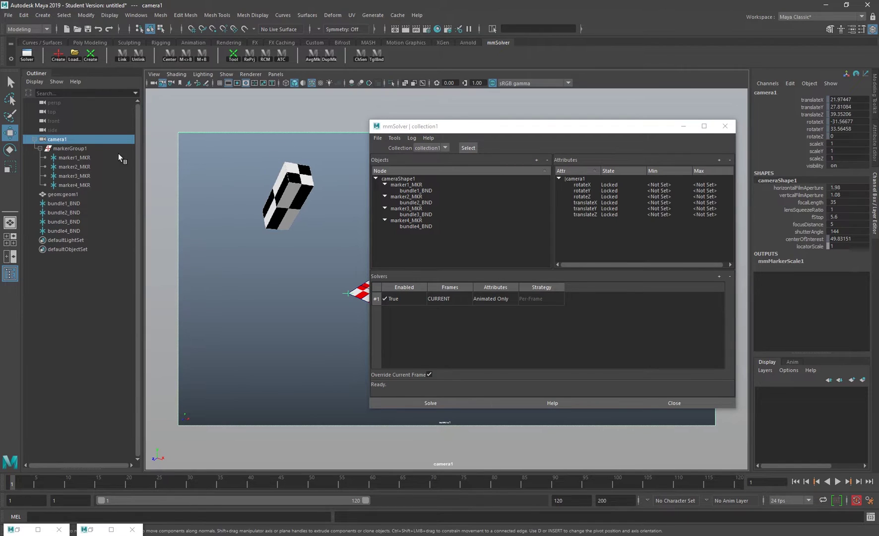
# Remove all four markers and their bundles from the Objects list of collection1 and collapse camera1's attributes
pyautogui.moveTo(84, 159); pyautogui.dragTo(84, 188)
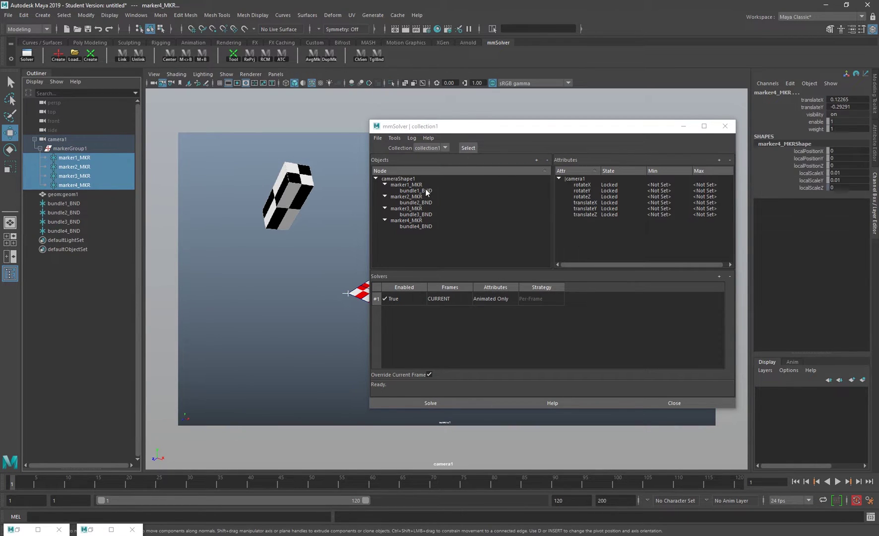
pyautogui.click(548, 160)
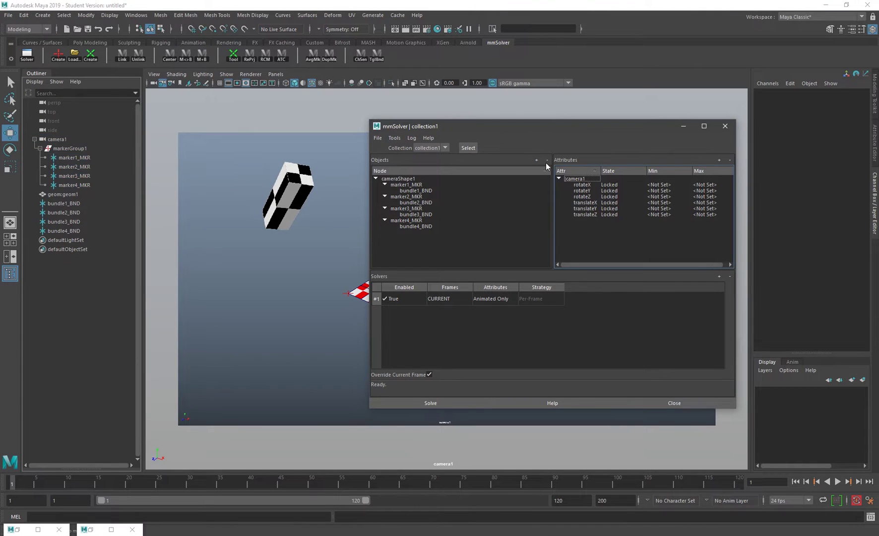
pyautogui.moveTo(457, 186); pyautogui.dragTo(478, 225)
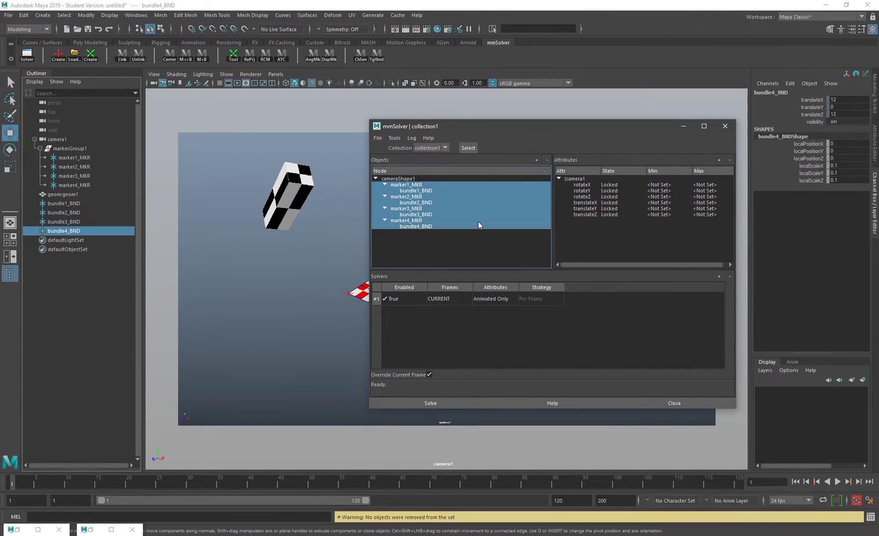
pyautogui.click(548, 160)
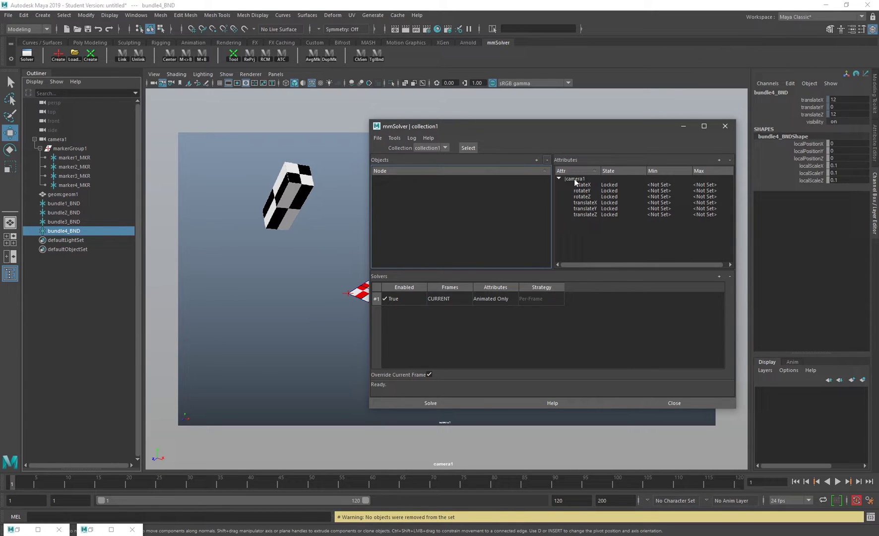
pyautogui.click(559, 177)
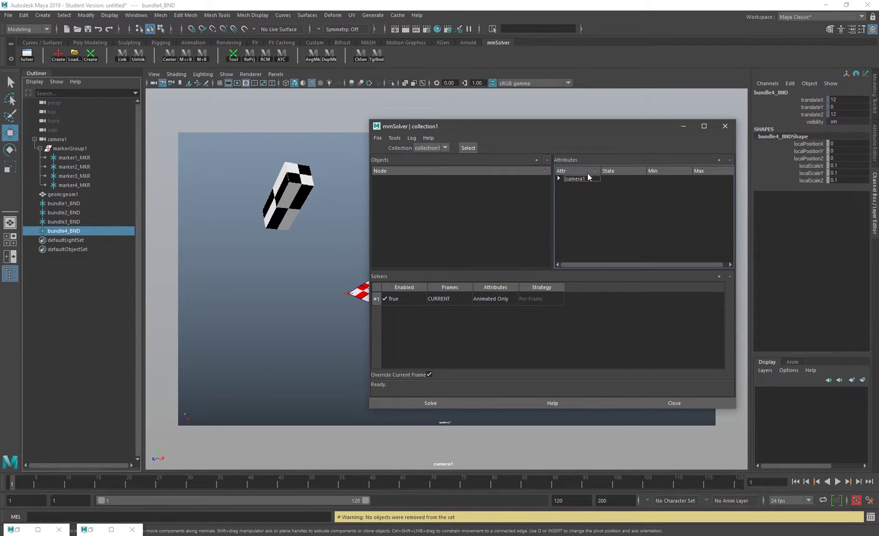
# Select the four markers together with their linked bundles and delete them from the scene
pyautogui.moveTo(74, 158); pyautogui.dragTo(77, 181)
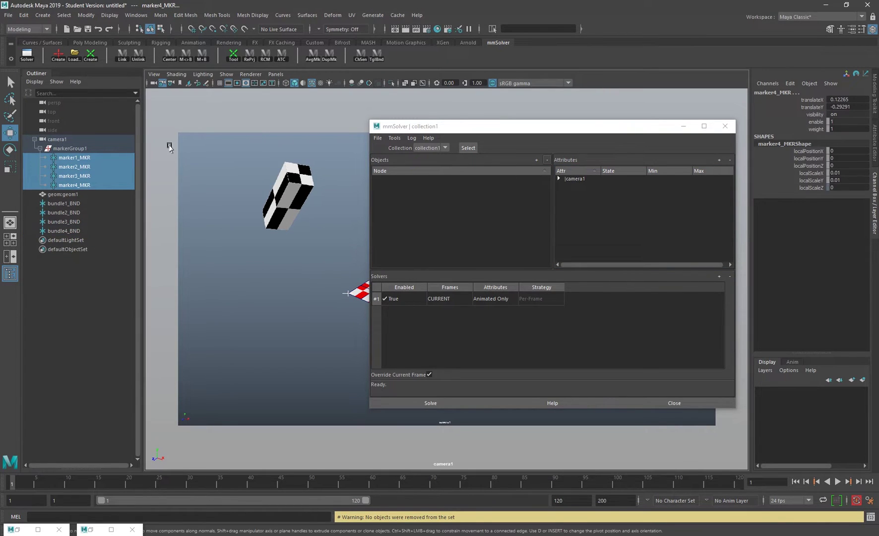
pyautogui.moveTo(71, 206); pyautogui.dragTo(72, 231)
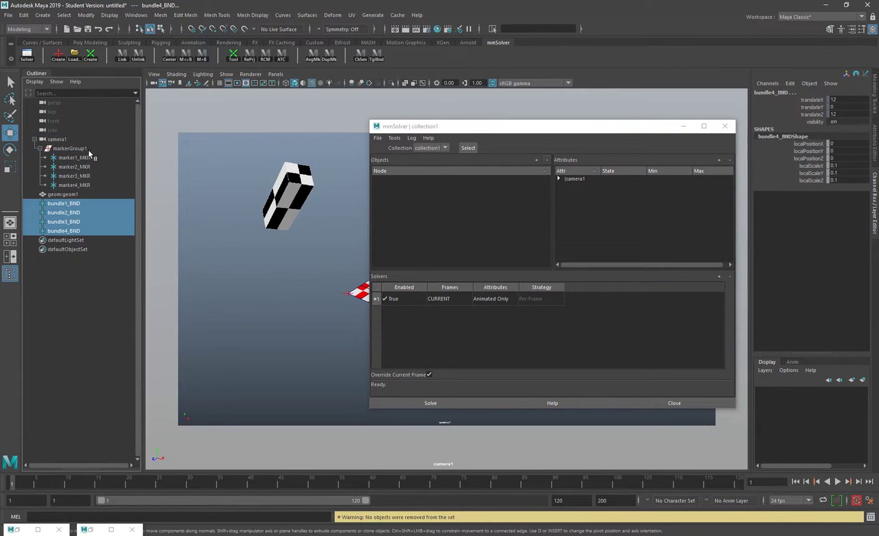
pyautogui.moveTo(84, 158); pyautogui.dragTo(82, 182)
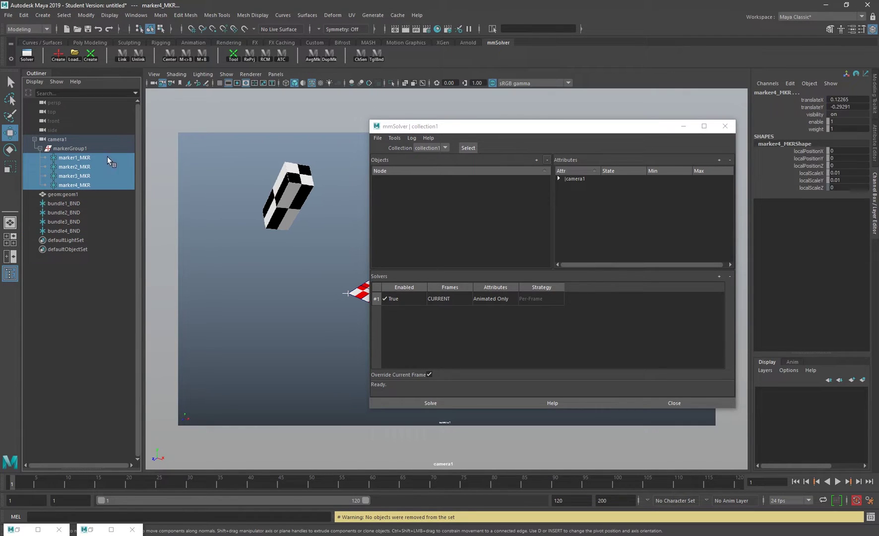
pyautogui.click(202, 56)
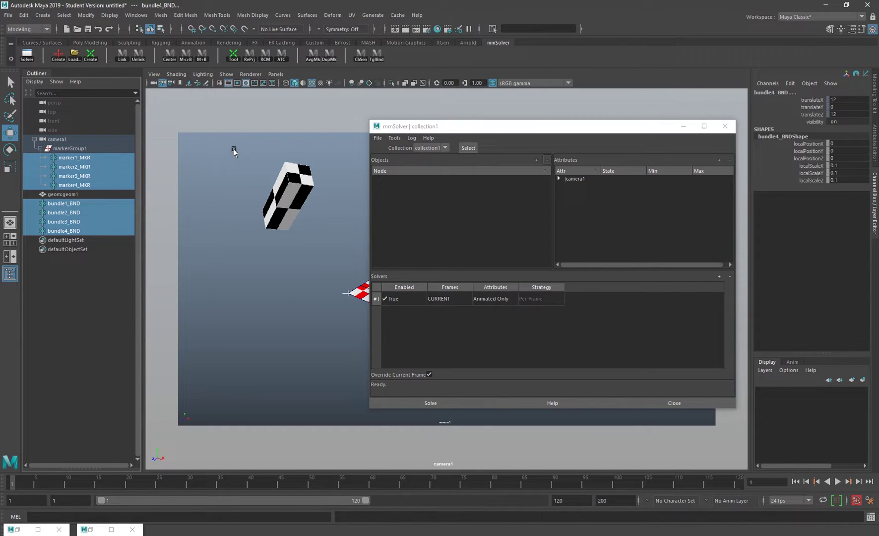
pyautogui.press('Delete')
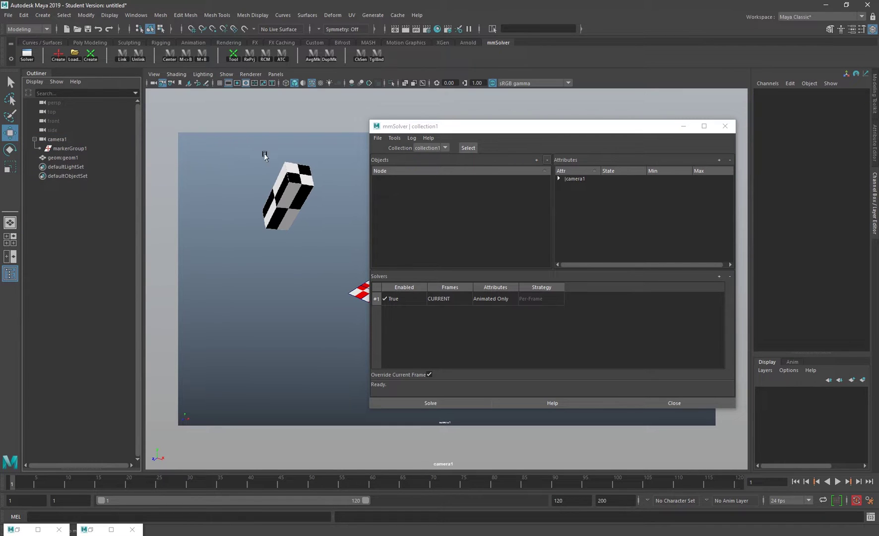
# Select camera1, view the unobstructed scene geometry, and switch to 3DEqualizer to view the tracked points of the mayaprimitives camera
pyautogui.moveTo(492, 127); pyautogui.dragTo(710, 53)
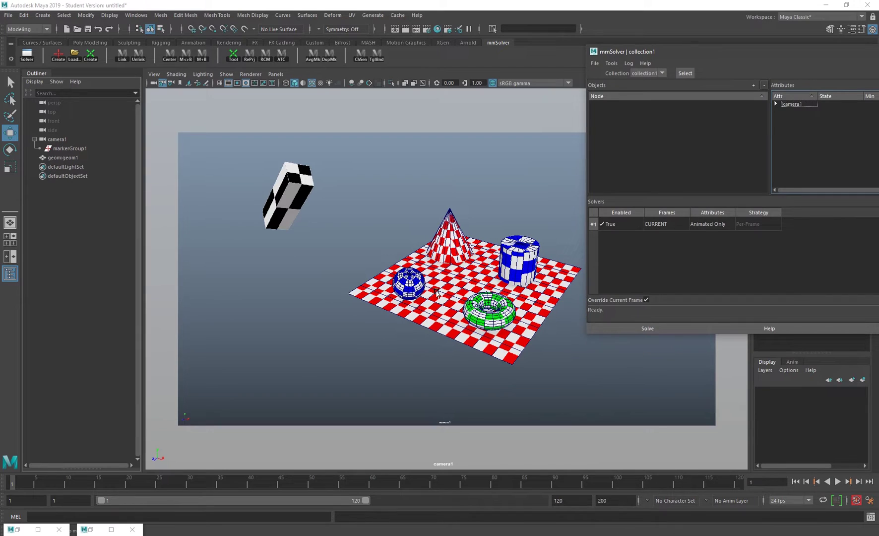
pyautogui.click(57, 139)
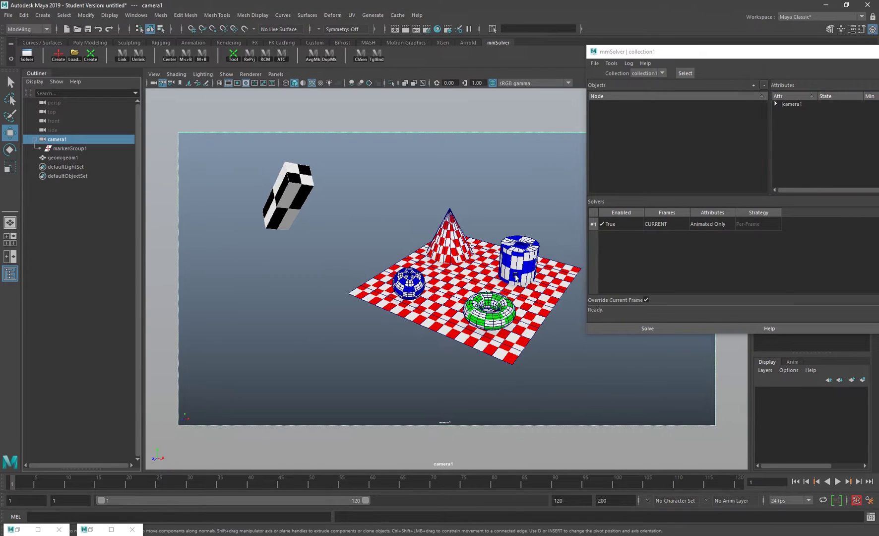
pyautogui.click(694, 55)
pyautogui.moveTo(695, 56); pyautogui.dragTo(424, 113)
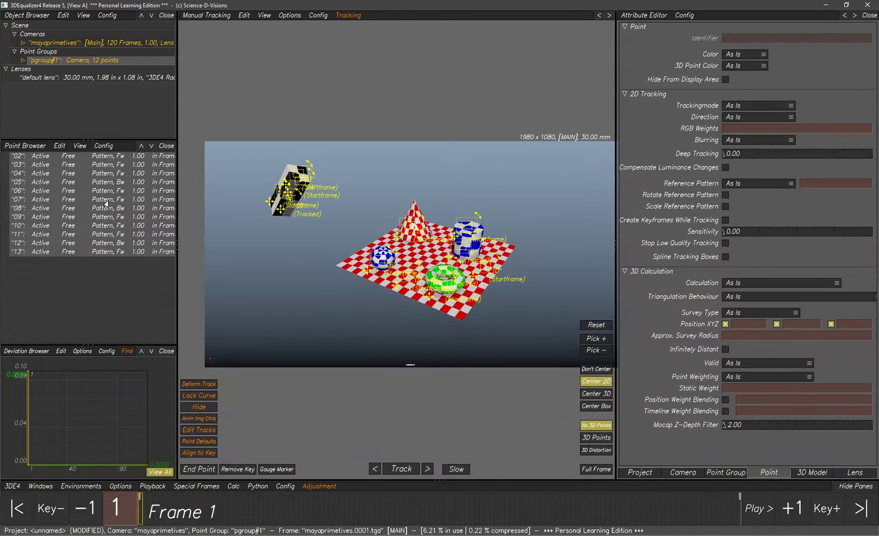
pyautogui.rightClick(121, 205)
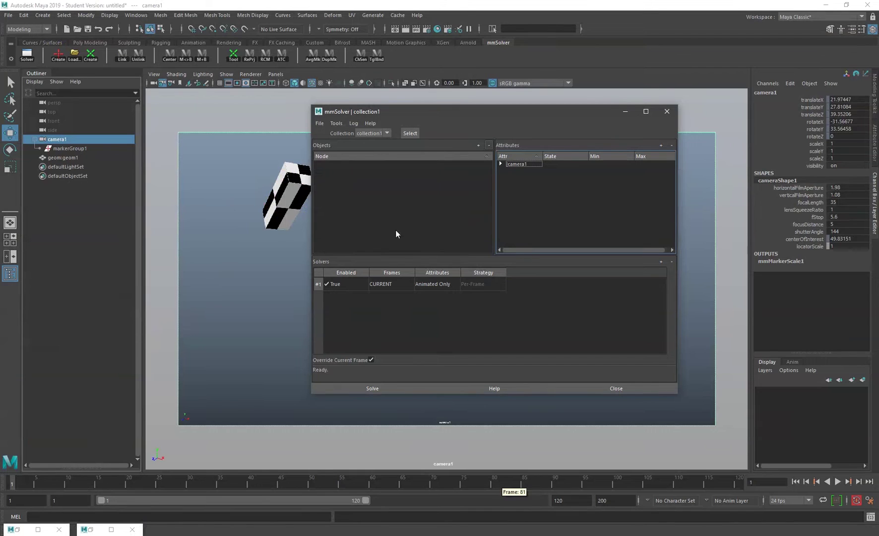
# Open mmSolver's Load Markers dialog in Maya, look at the marker file browser, and keep |camera1|cameraShape1 as the target camera
pyautogui.click(332, 123)
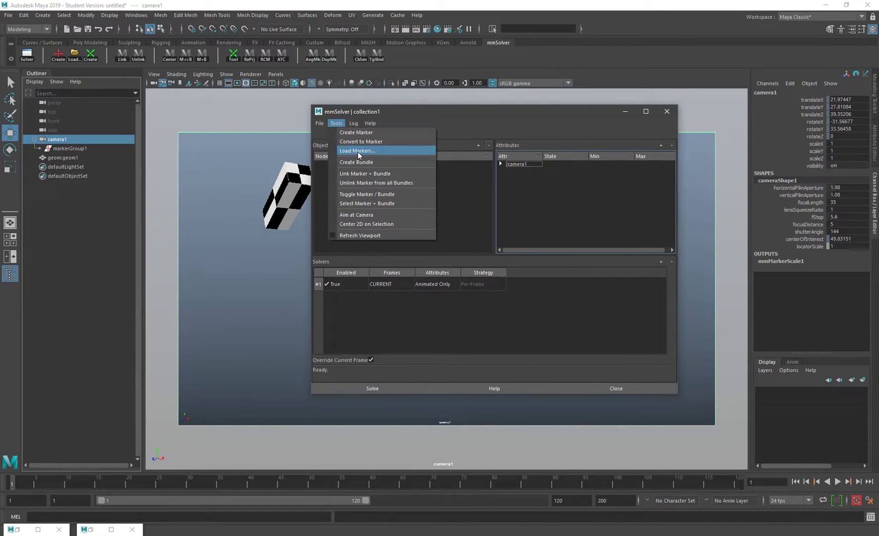
pyautogui.click(358, 151)
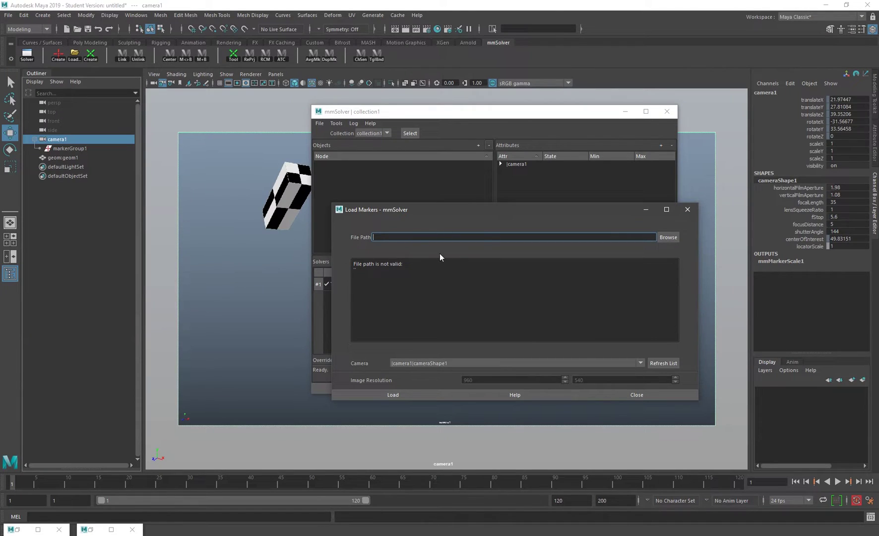
pyautogui.click(668, 237)
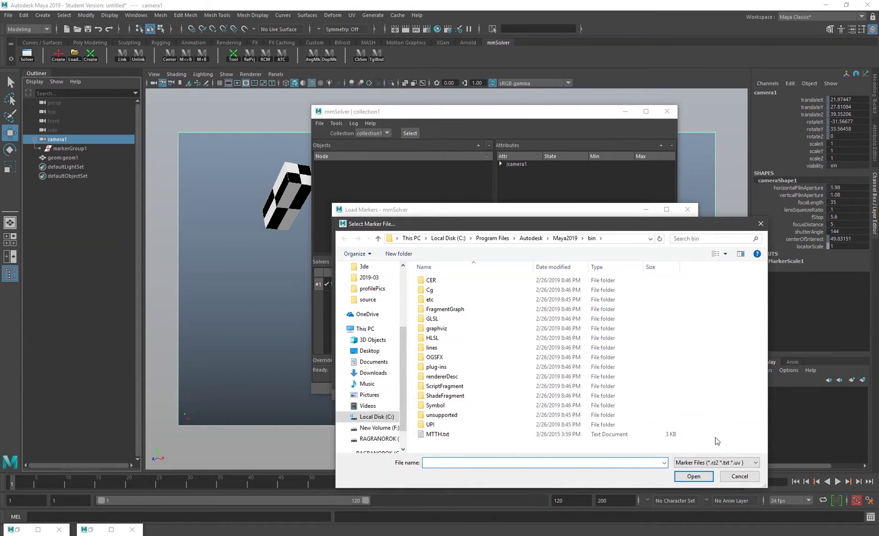
pyautogui.click(738, 476)
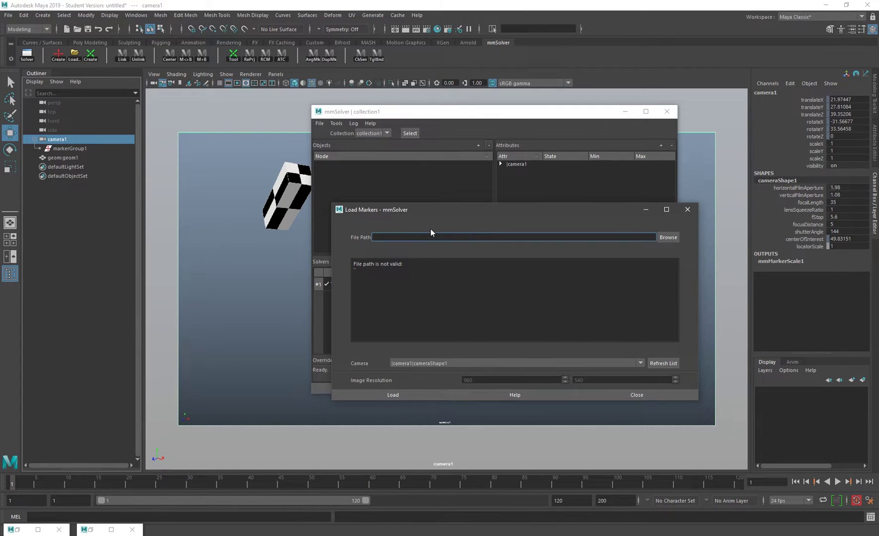
pyautogui.click(427, 362)
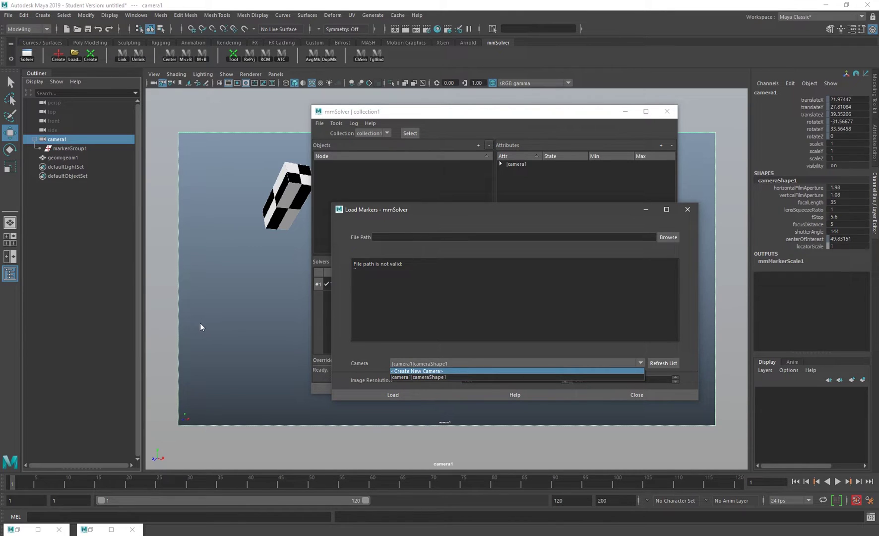
pyautogui.click(457, 367)
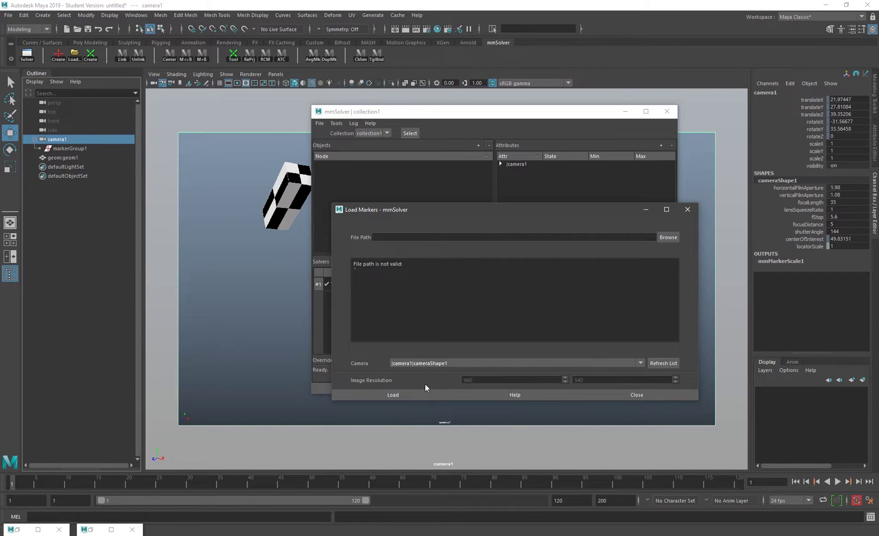
pyautogui.press('Up')
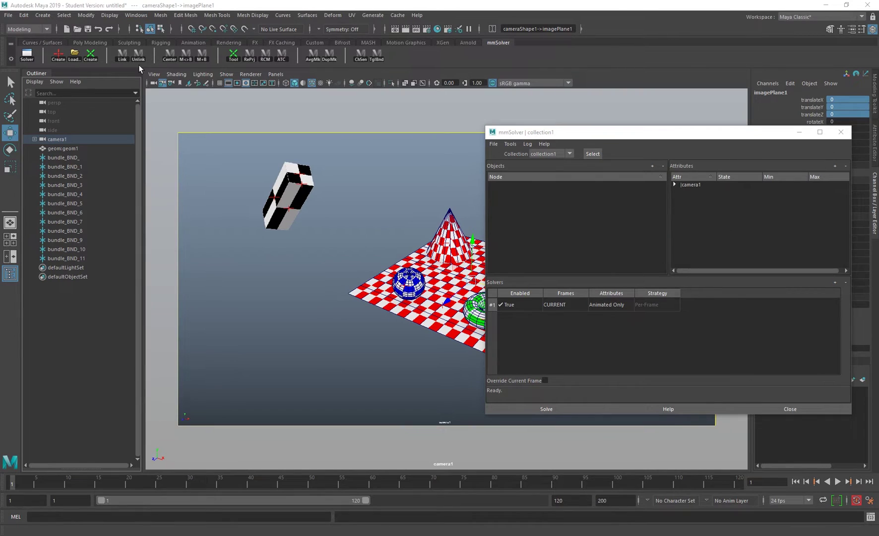
# Examine the loaded markers under camera1's markerGroup1 and the new bundles, and switch the selection from marker_MKR_1 to its linked bundle
pyautogui.click(35, 139)
pyautogui.moveTo(89, 155); pyautogui.dragTo(89, 258)
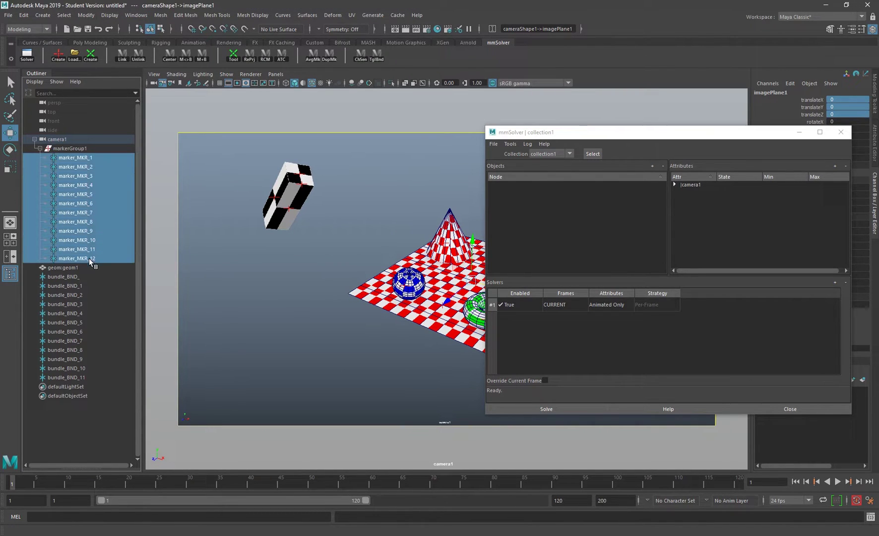
pyautogui.click(40, 148)
pyautogui.click(89, 150)
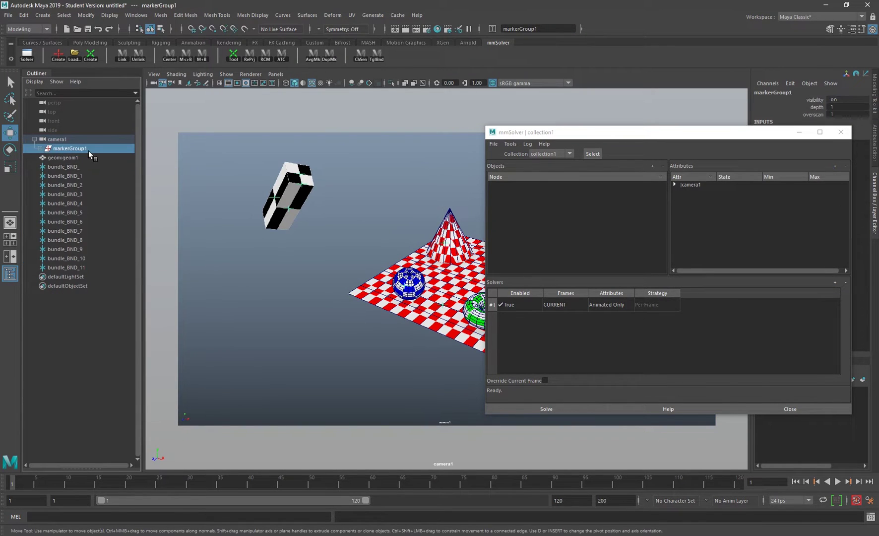
pyautogui.click(39, 148)
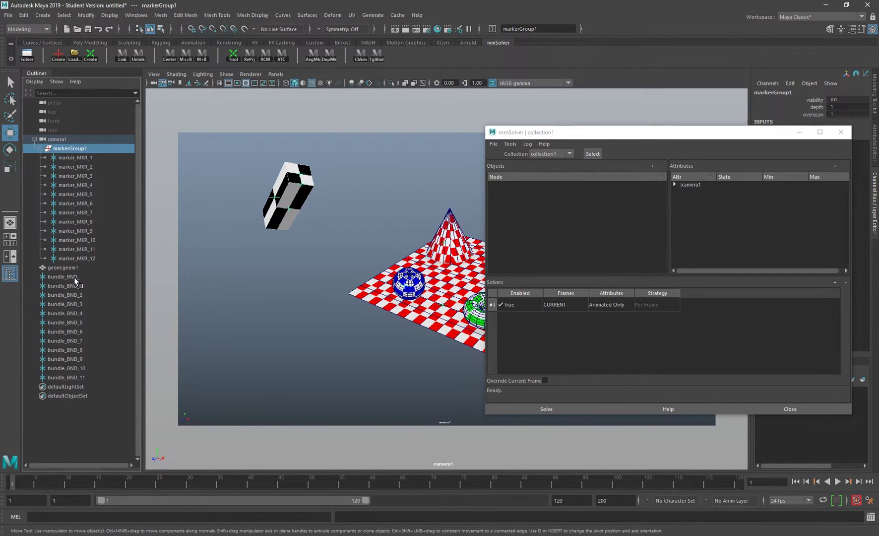
pyautogui.moveTo(75, 277); pyautogui.dragTo(75, 377)
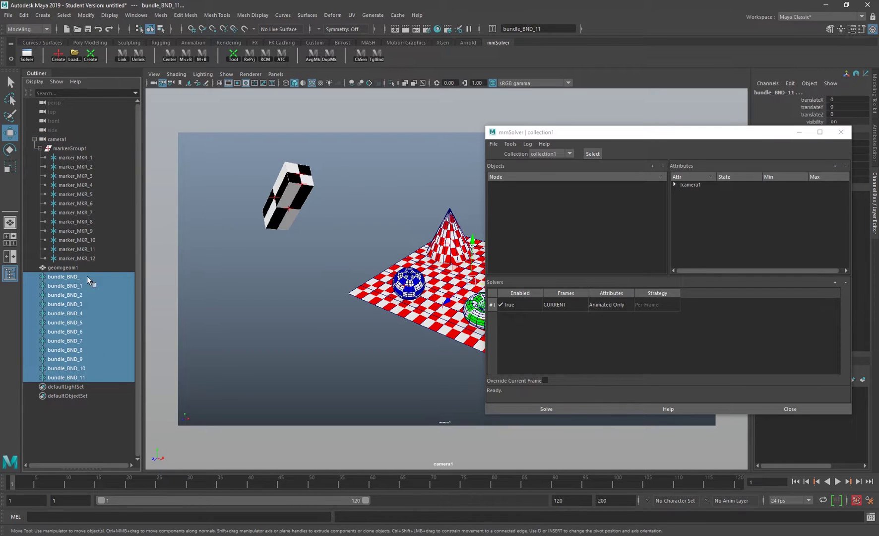
pyautogui.moveTo(87, 276); pyautogui.dragTo(86, 377)
pyautogui.click(84, 158)
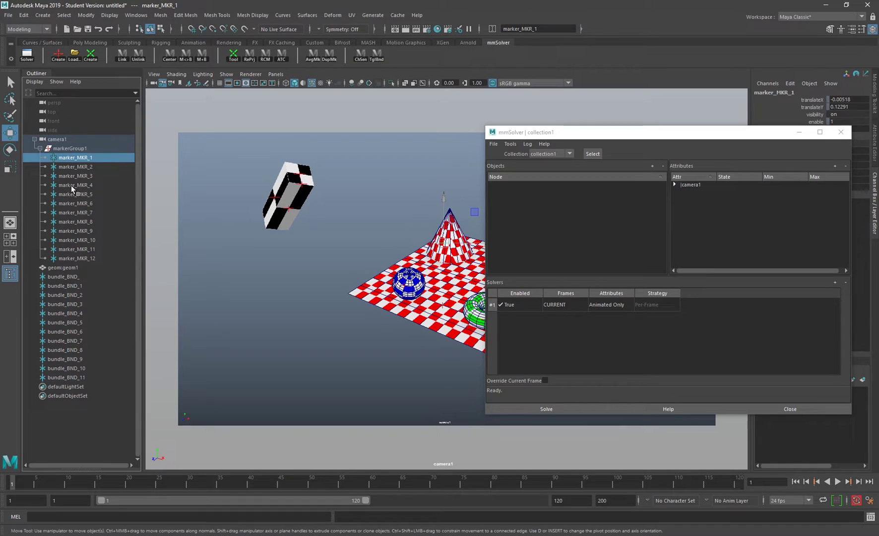
pyautogui.click(186, 56)
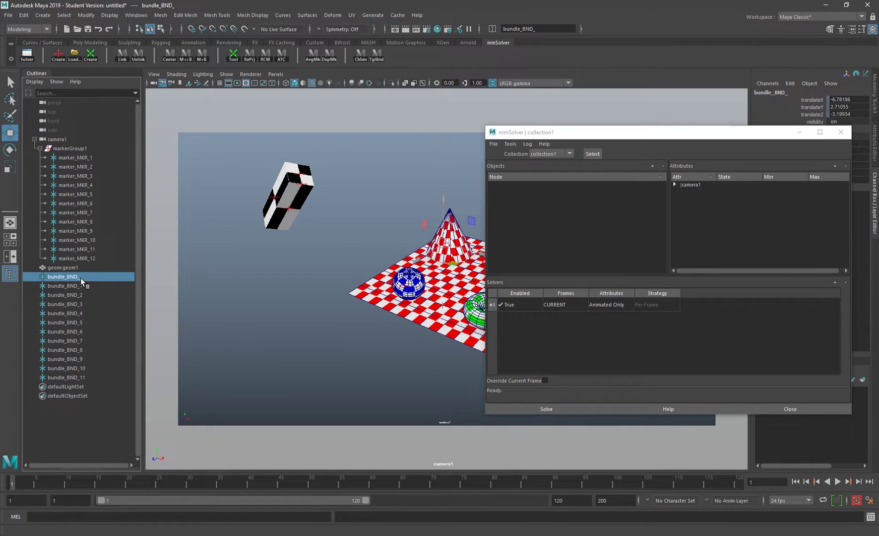
# Set translate X, Y and Z of all the loaded bundles to 0
pyautogui.moveTo(81, 278); pyautogui.dragTo(82, 375)
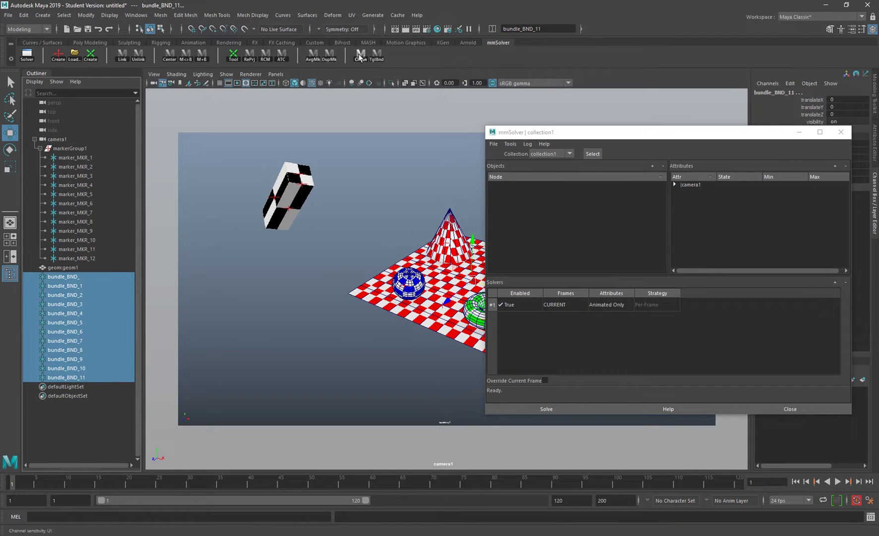
pyautogui.moveTo(857, 99); pyautogui.dragTo(853, 114)
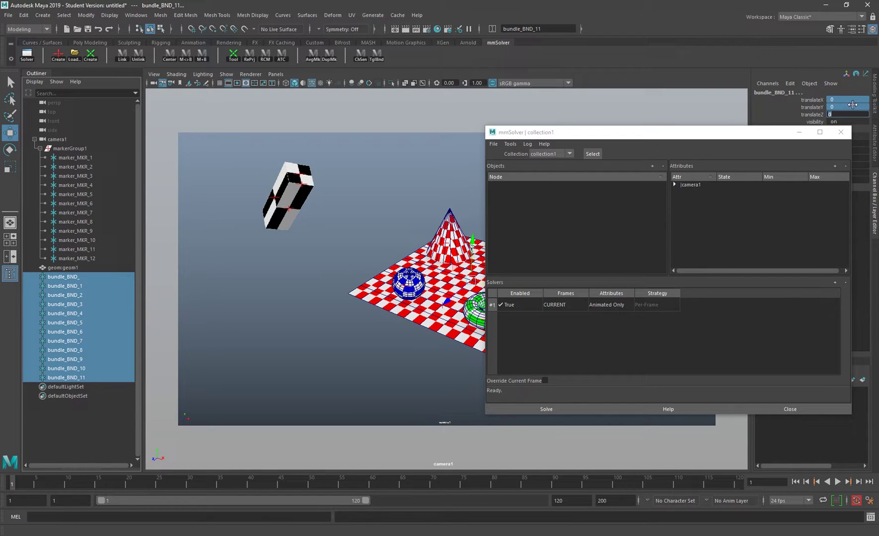
pyautogui.press('Return')
# Check the translate values of several individual bundles, from bundle_BND_ through bundle_BND_6
pyautogui.click(85, 278)
pyautogui.click(83, 286)
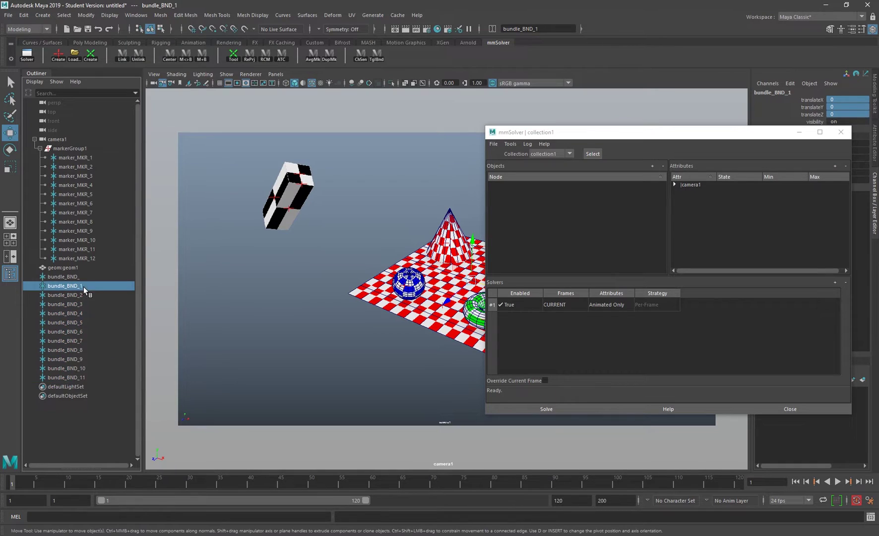
pyautogui.click(81, 279)
pyautogui.click(80, 294)
pyautogui.click(82, 304)
pyautogui.click(84, 331)
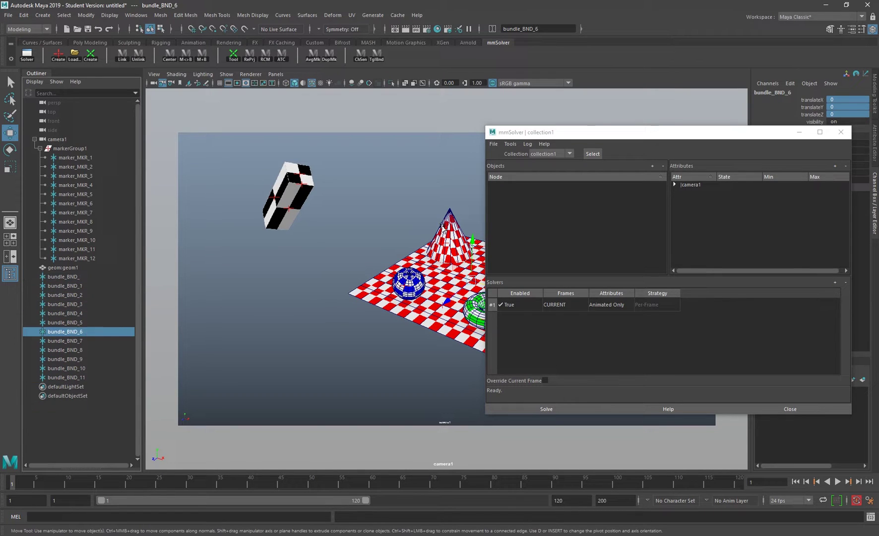
# Minimize the solver window, switch to the persp view, and examine where bundles 2, 4, 5 and 7 sit in the scene
pyautogui.click(798, 132)
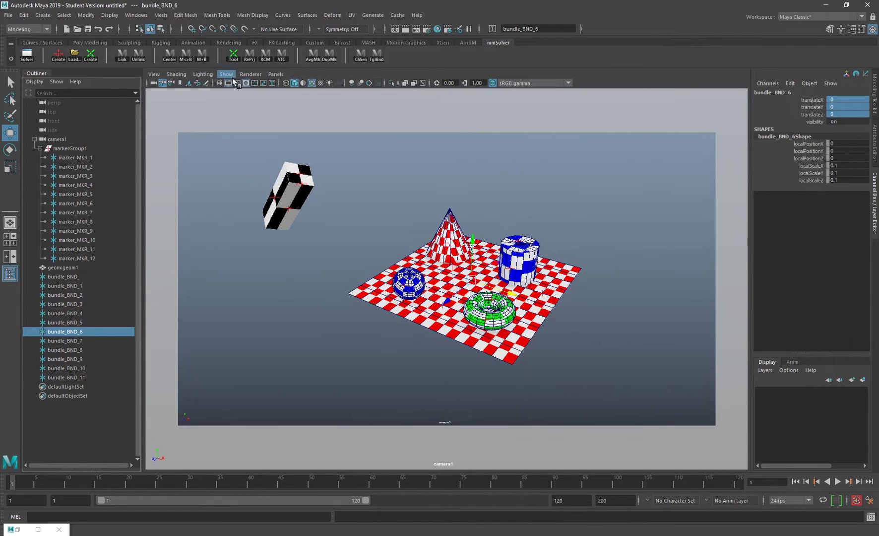
pyautogui.click(281, 75)
pyautogui.click(409, 94)
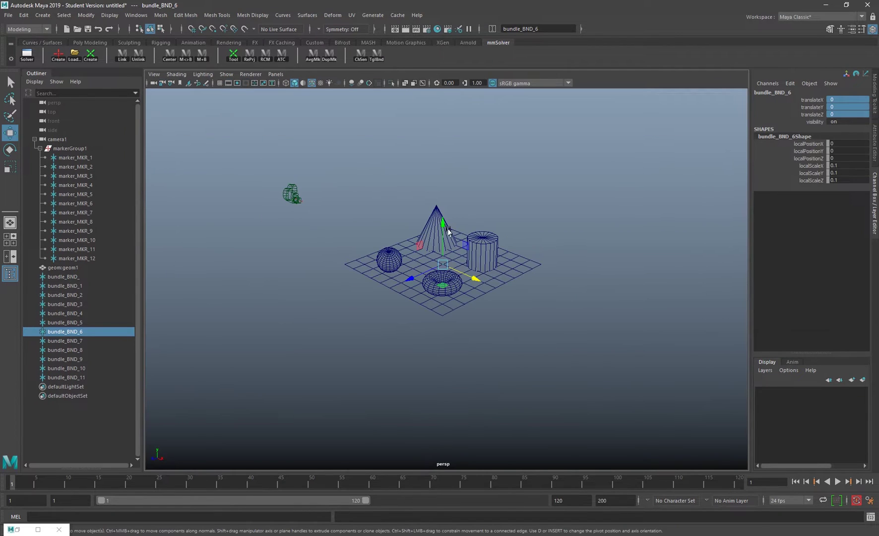
pyautogui.keyDown('alt'); pyautogui.moveTo(416, 271); pyautogui.dragTo(490, 283); pyautogui.keyUp('alt')
pyautogui.keyDown('alt'); pyautogui.moveTo(490, 282); pyautogui.dragTo(549, 343, button='right'); pyautogui.keyUp('alt')
pyautogui.click(89, 322)
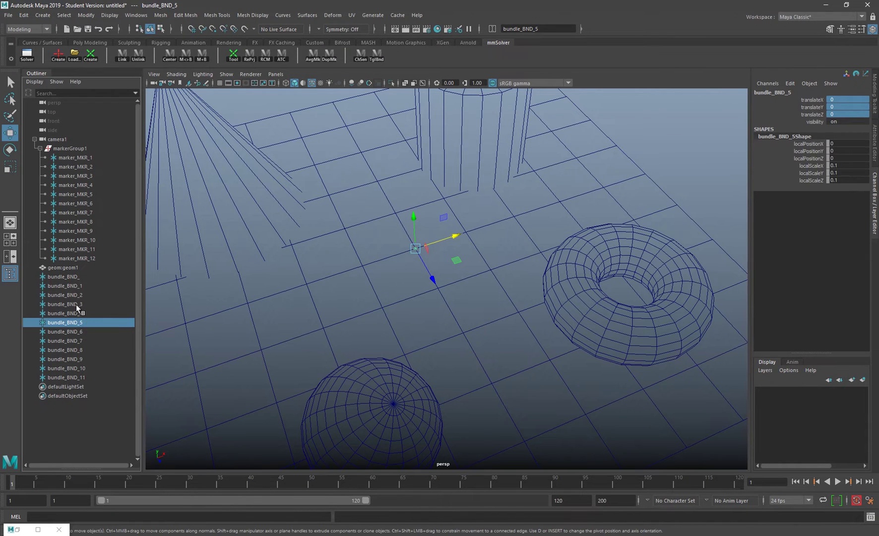
pyautogui.click(77, 296)
pyautogui.click(79, 313)
pyautogui.click(81, 340)
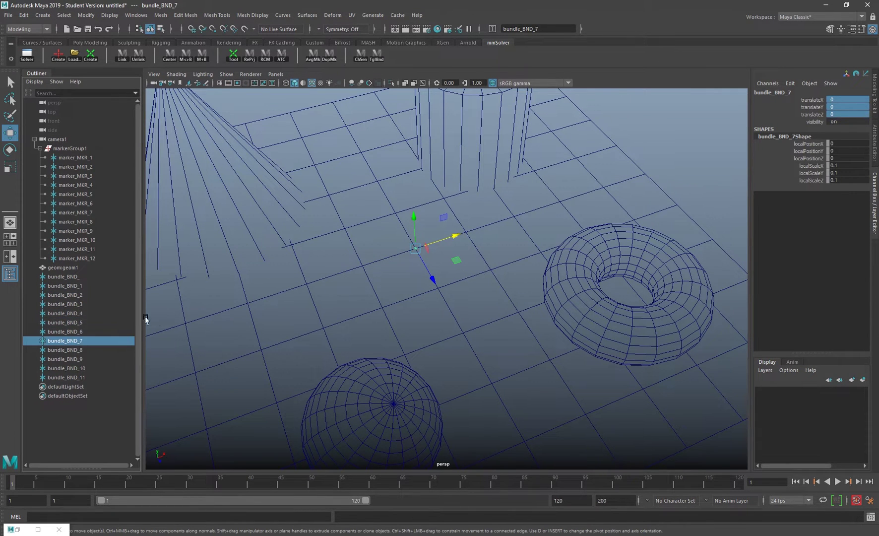
# Look through camera1 in the viewport and hide the polygon geometry
pyautogui.click(276, 74)
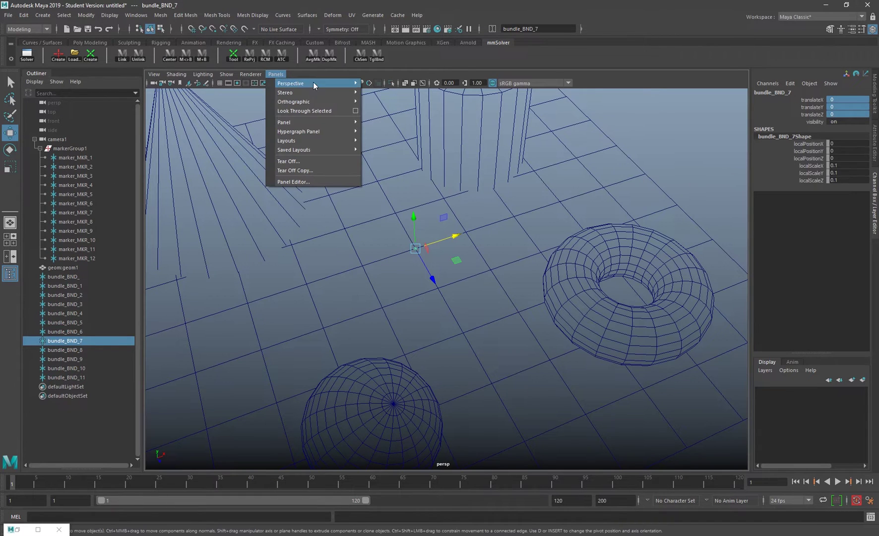
pyautogui.moveTo(313, 84)
pyautogui.click(394, 90)
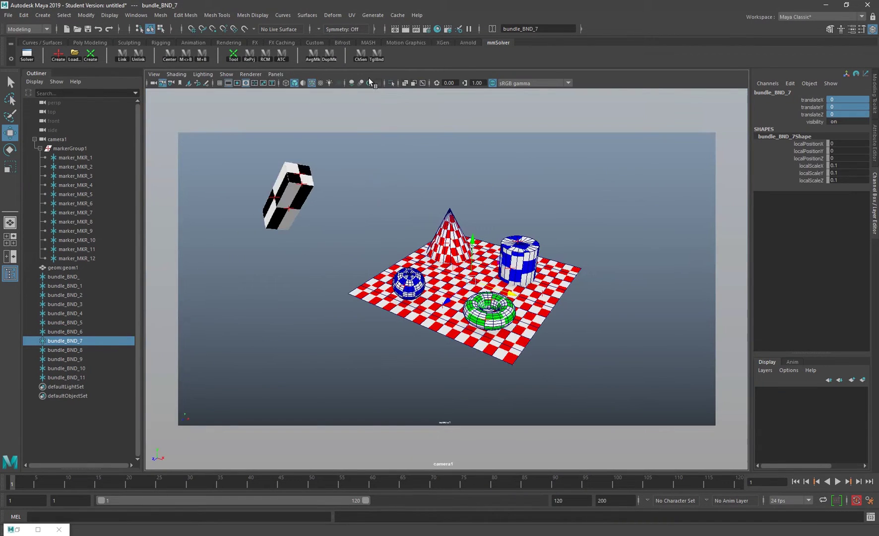
pyautogui.click(522, 190)
pyautogui.click(227, 74)
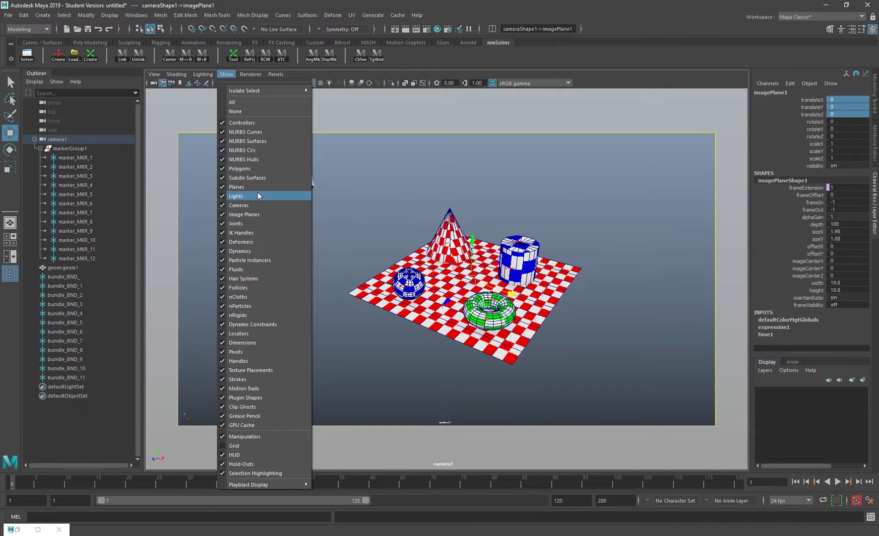
pyautogui.click(246, 168)
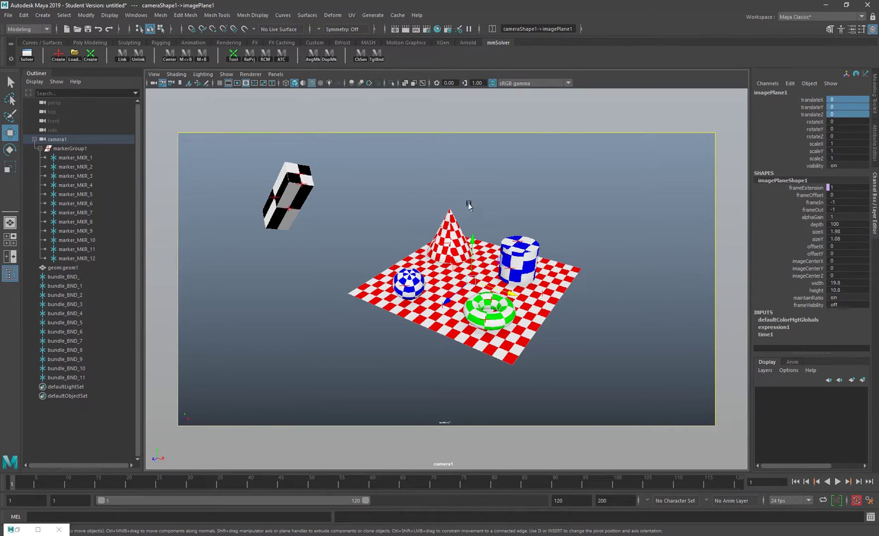
# Select marker_MKR_9 on the floating checkered box and play the footage to check how well it tracks
pyautogui.moveTo(467, 206); pyautogui.dragTo(238, 193, button='right')
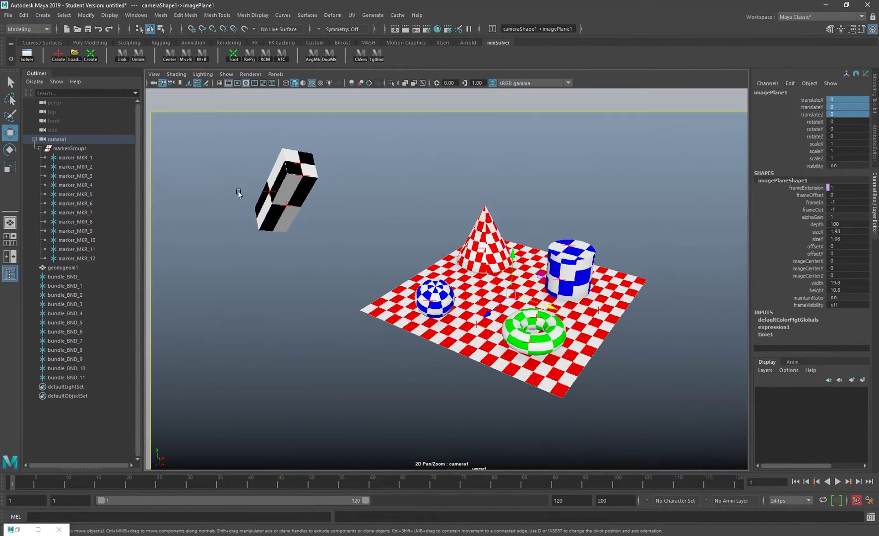
pyautogui.click(270, 192)
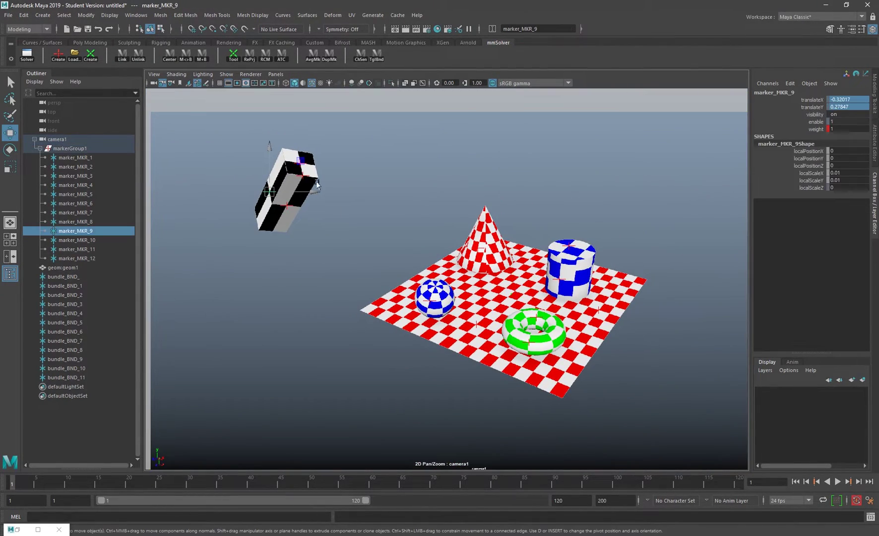
pyautogui.hotkey('alt', 'v')
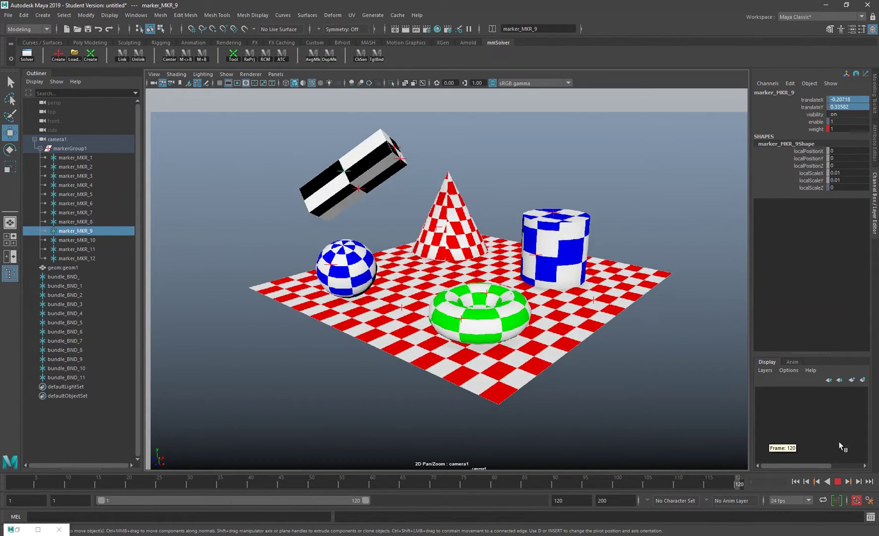
pyautogui.hotkey('alt', 'v')
pyautogui.hotkey('alt', 'shift', 'v')
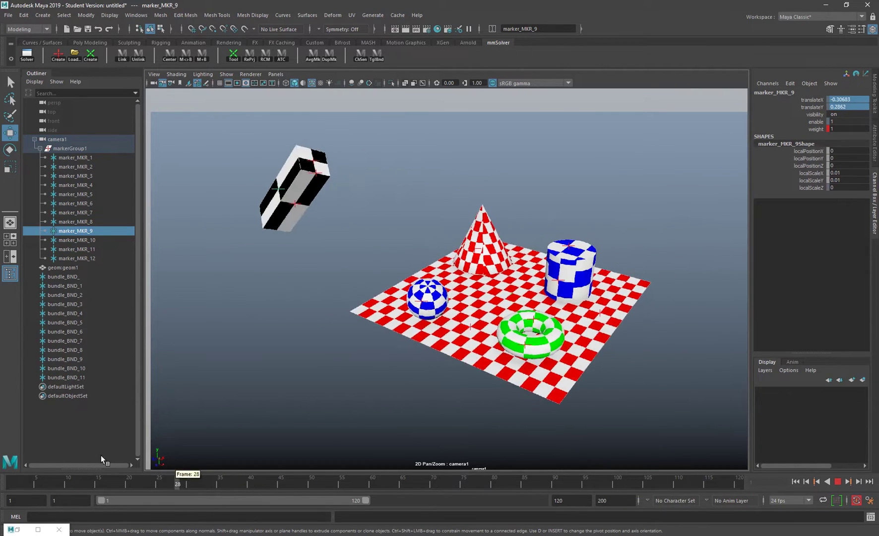
# Play the footage with marker_MKR_2 on the sphere selected, and inspect the markers on the cone and cylinder
pyautogui.click(432, 304)
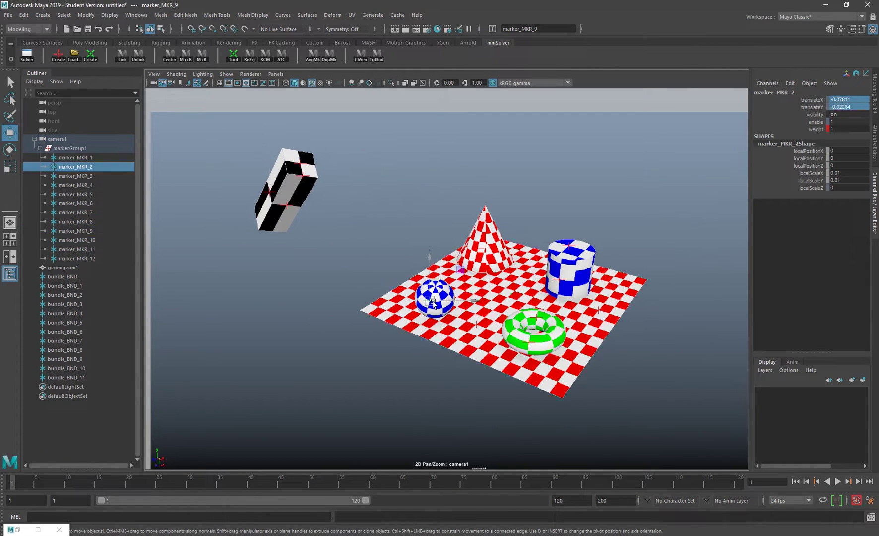
pyautogui.hotkey('alt', 'v')
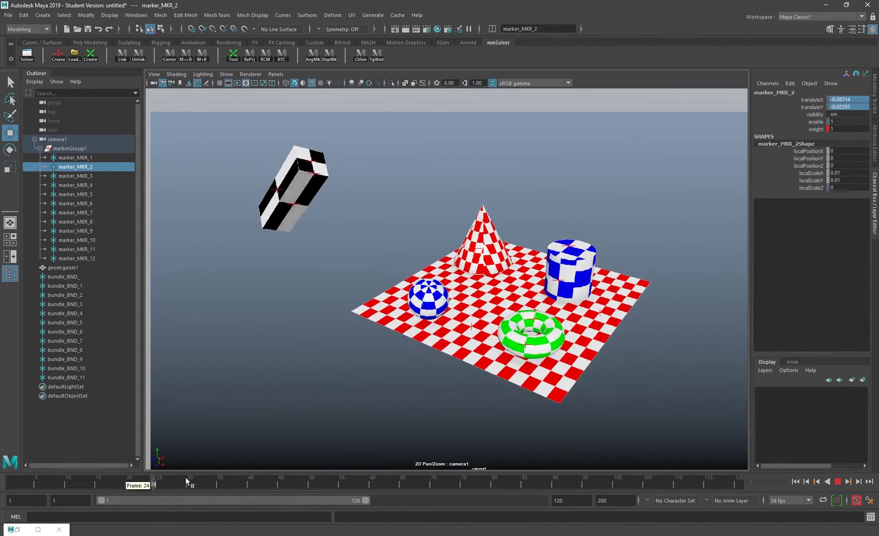
pyautogui.press('Escape')
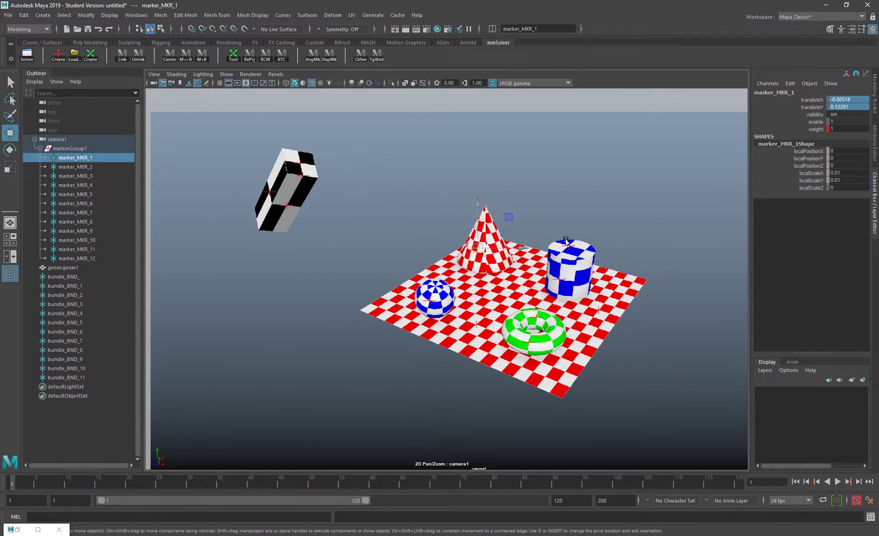
pyautogui.click(564, 237)
pyautogui.click(571, 247)
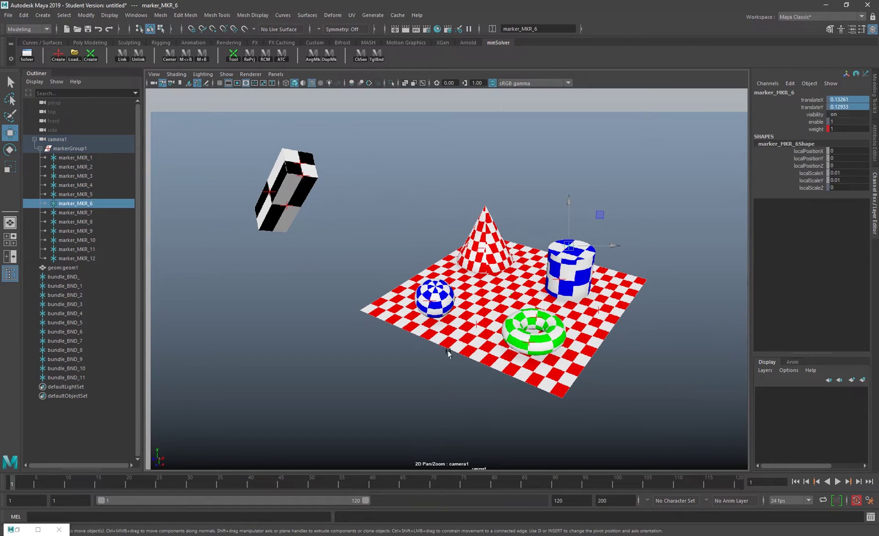
pyautogui.click(432, 301)
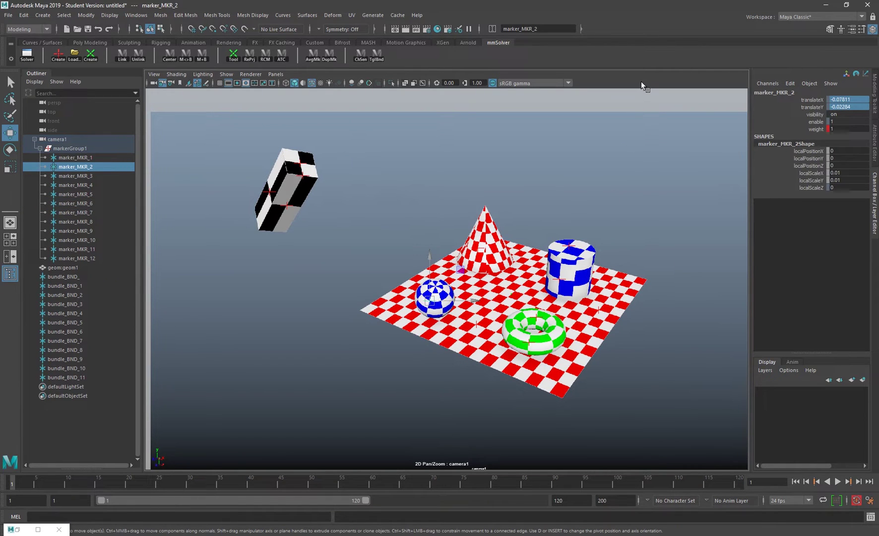
pyautogui.press('\\')
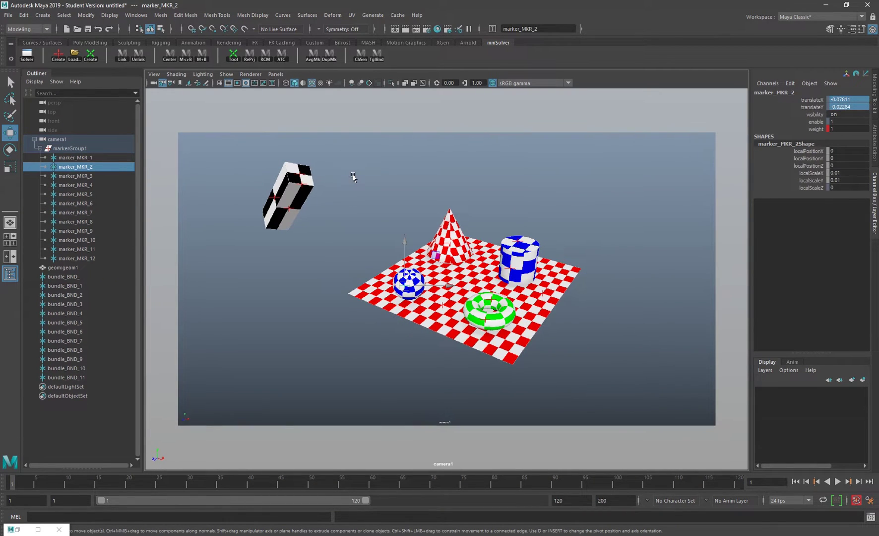
# Show the polygon geometry again in the camera1 view over the image plane
pyautogui.click(334, 192)
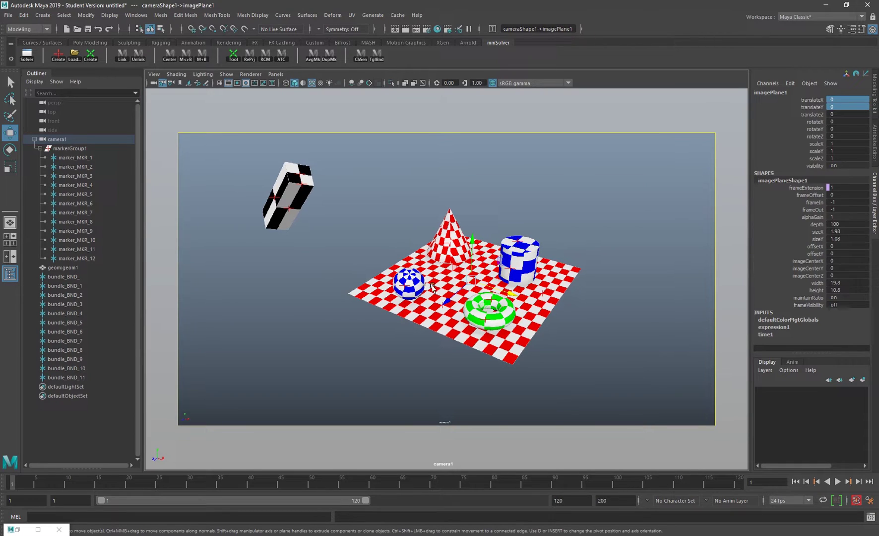
pyautogui.click(229, 75)
pyautogui.click(258, 163)
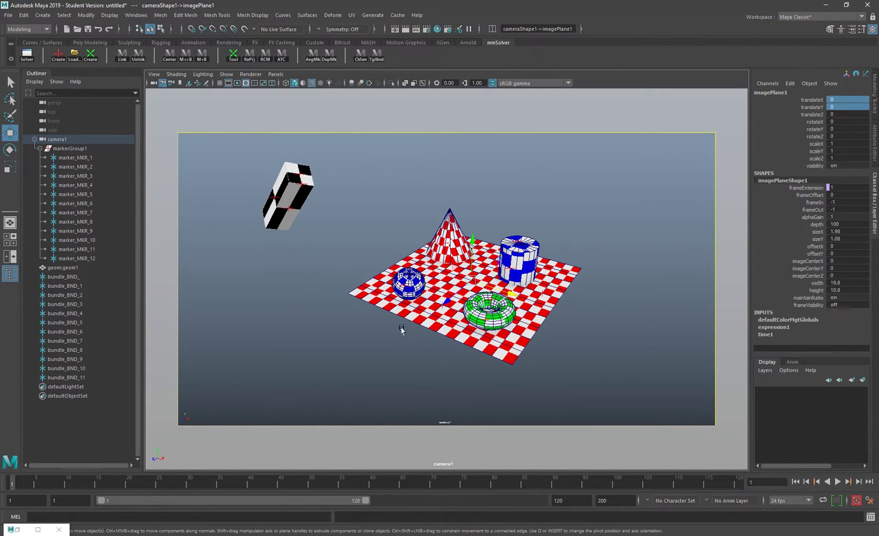
pyautogui.press('\\')
pyautogui.scroll(2, 447, 241)
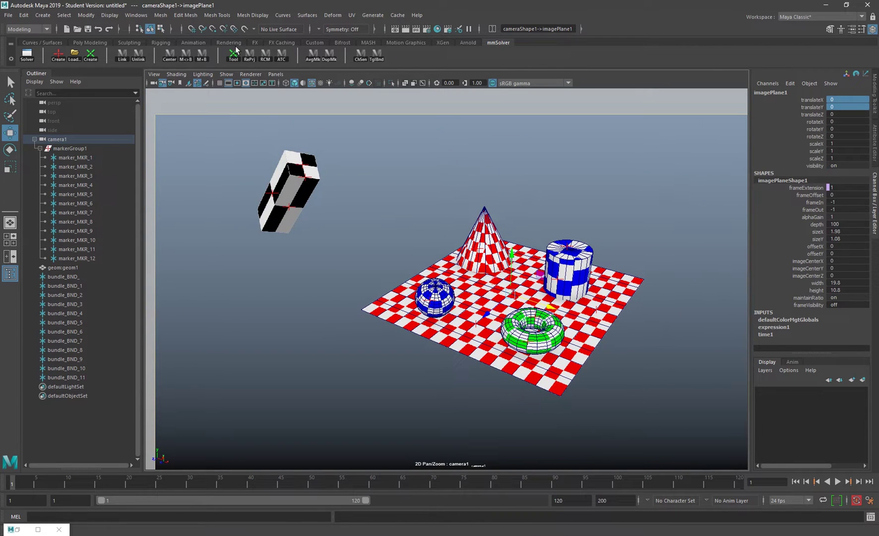
# Select marker_MKR_1 through marker_MKR_8 and turn off selection highlighting in the camera view
pyautogui.click(172, 30)
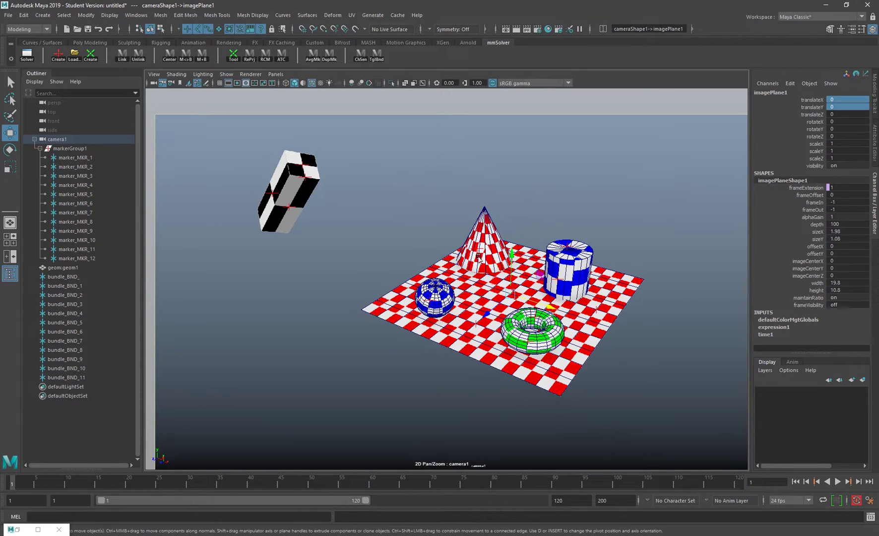
pyautogui.moveTo(354, 153); pyautogui.dragTo(679, 444)
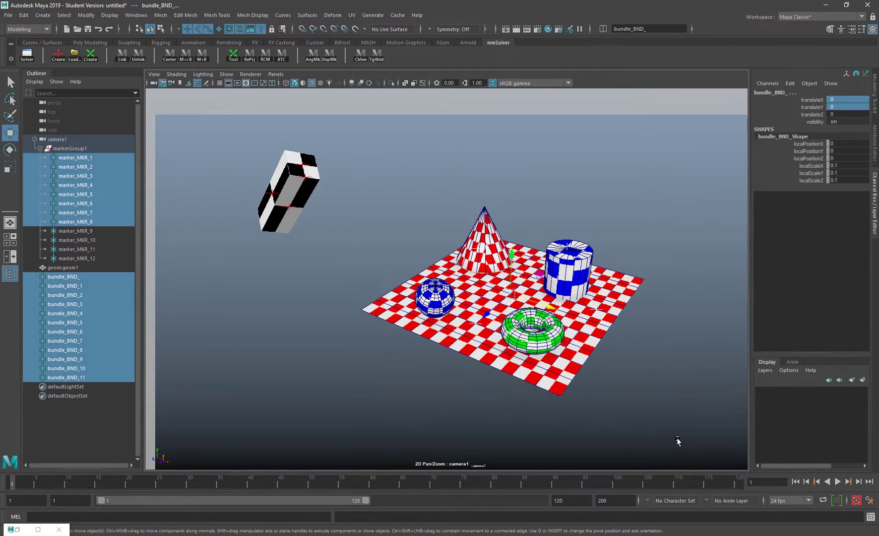
pyautogui.moveTo(96, 157); pyautogui.dragTo(94, 219)
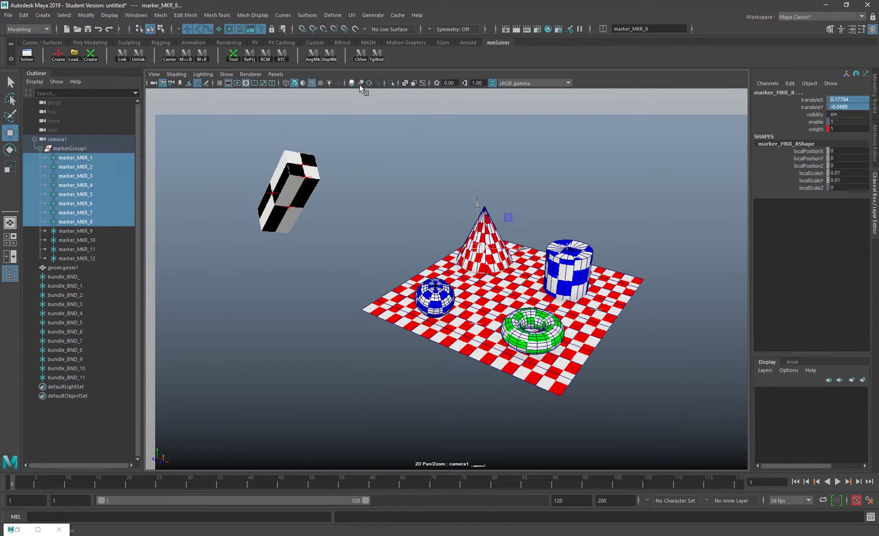
pyautogui.click(222, 76)
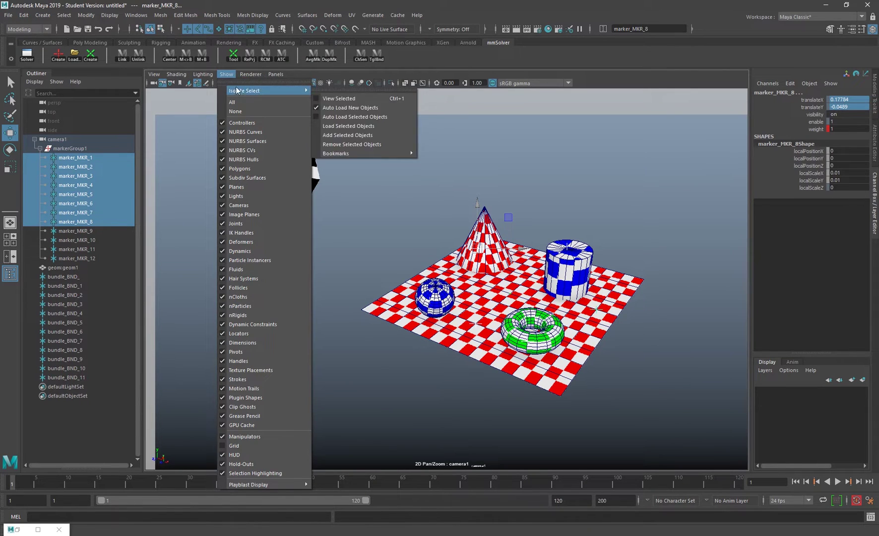
pyautogui.click(270, 472)
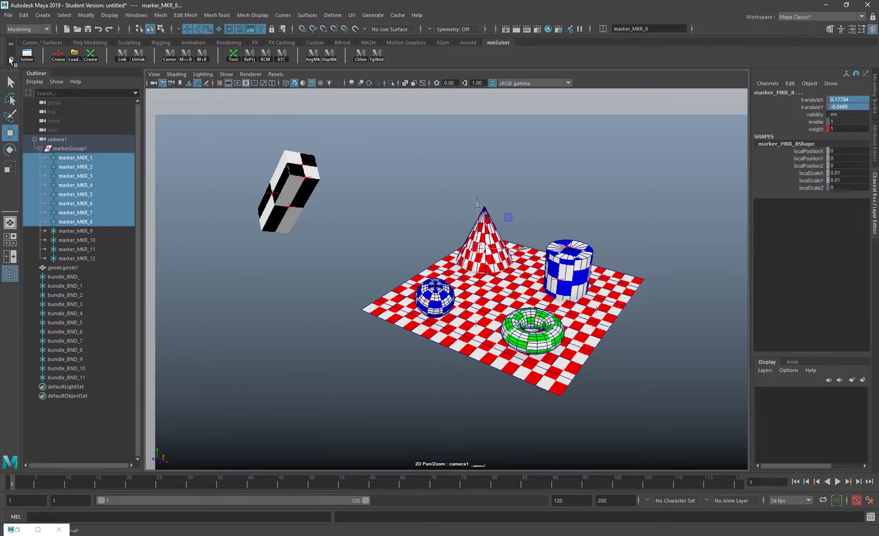
pyautogui.click(10, 82)
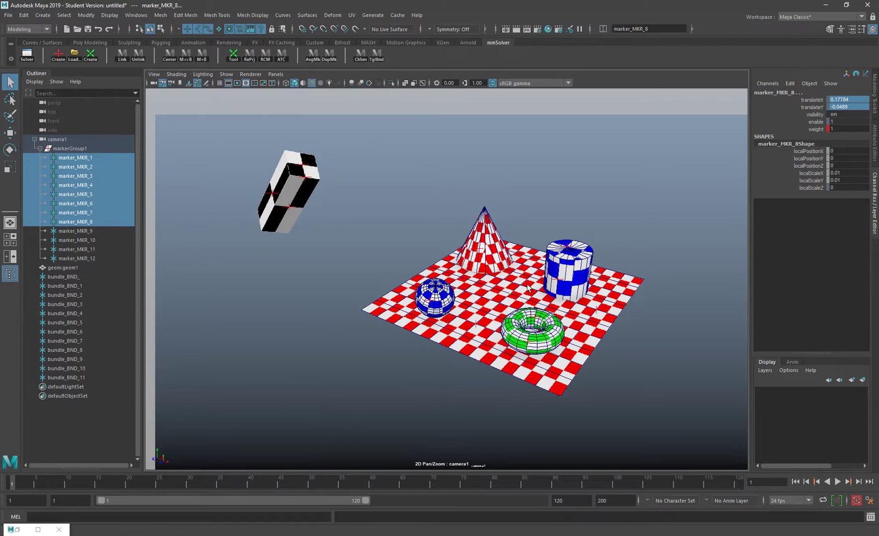
# Ray cast marker_MKR_1 through marker_MKR_8 onto the scene geometry to position their bundles
pyautogui.moveTo(527, 287); pyautogui.dragTo(591, 290, button='right')
pyautogui.moveTo(592, 290); pyautogui.dragTo(527, 289, button='middle')
pyautogui.moveTo(527, 289); pyautogui.dragTo(549, 299, button='right')
pyautogui.moveTo(549, 299); pyautogui.dragTo(509, 278, button='middle')
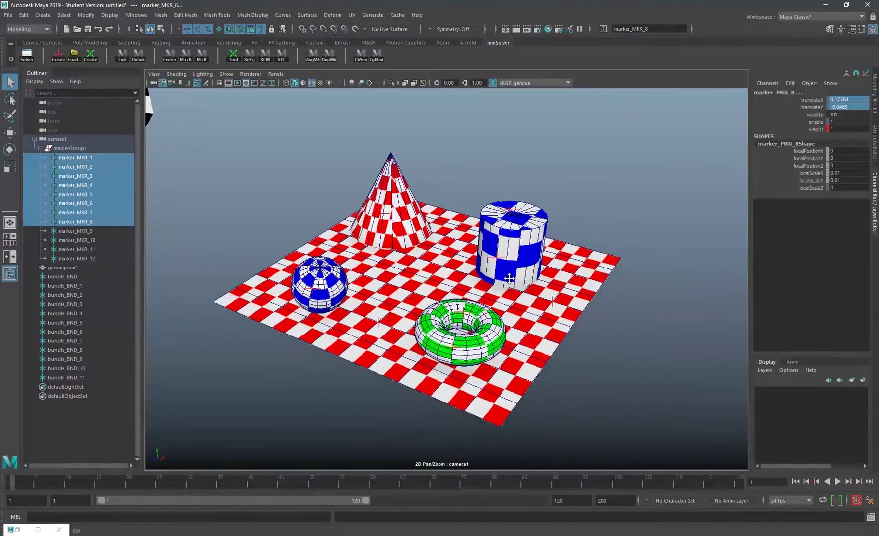
pyautogui.moveTo(509, 278); pyautogui.dragTo(545, 323, button='right')
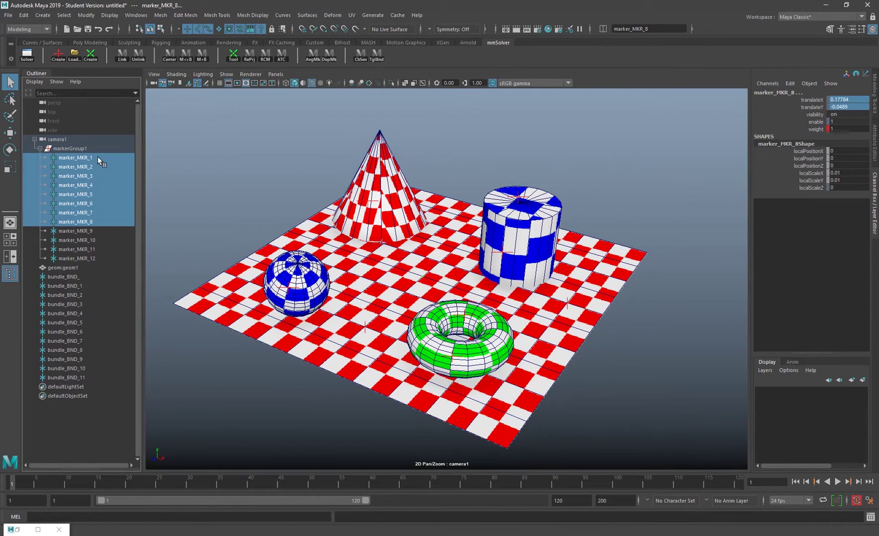
pyautogui.moveTo(99, 159); pyautogui.dragTo(102, 225)
pyautogui.moveTo(456, 212); pyautogui.dragTo(443, 125, button='right')
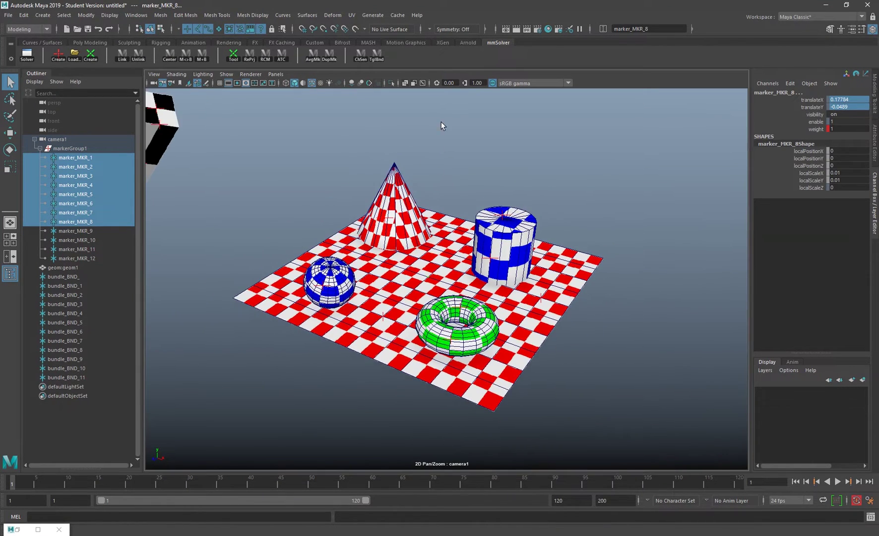
pyautogui.click(267, 51)
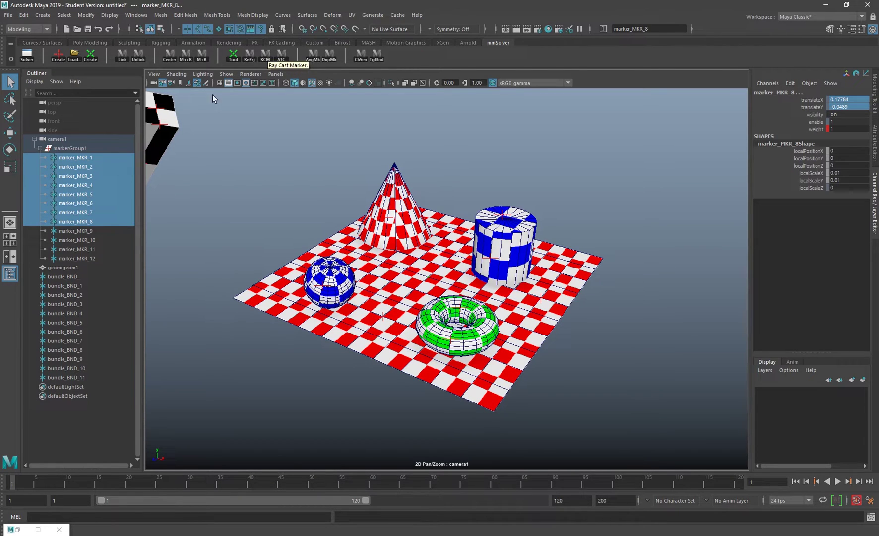
pyautogui.click(264, 56)
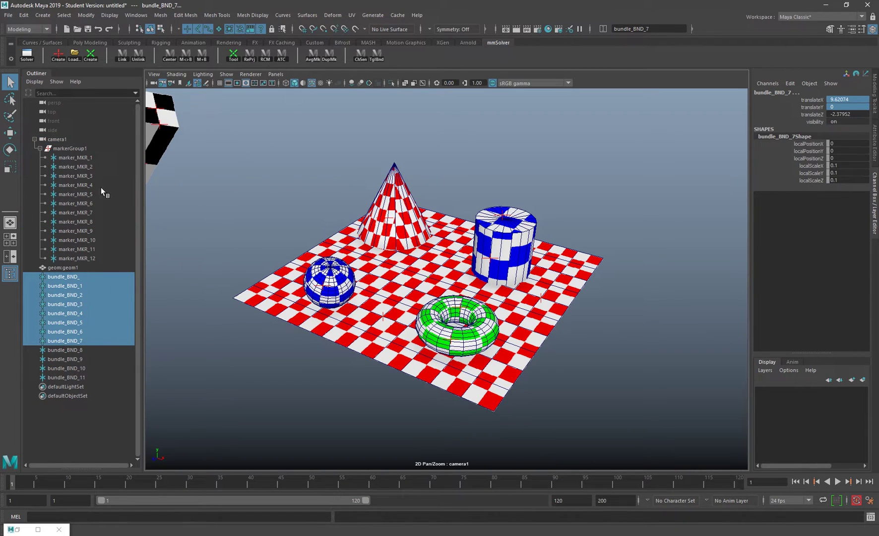
# Check the translate values of bundle_BND_ and switch the selection from marker_MKR_1 to its linked bundle
pyautogui.click(83, 158)
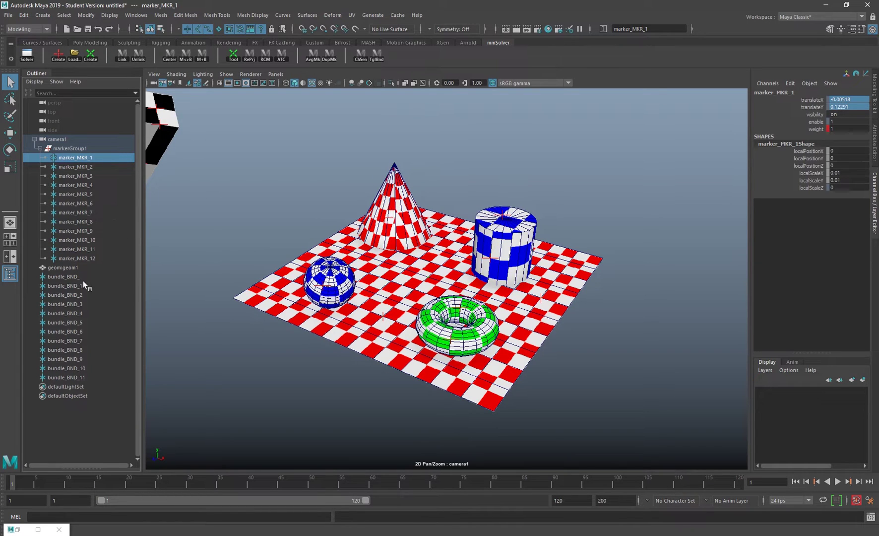
pyautogui.click(104, 278)
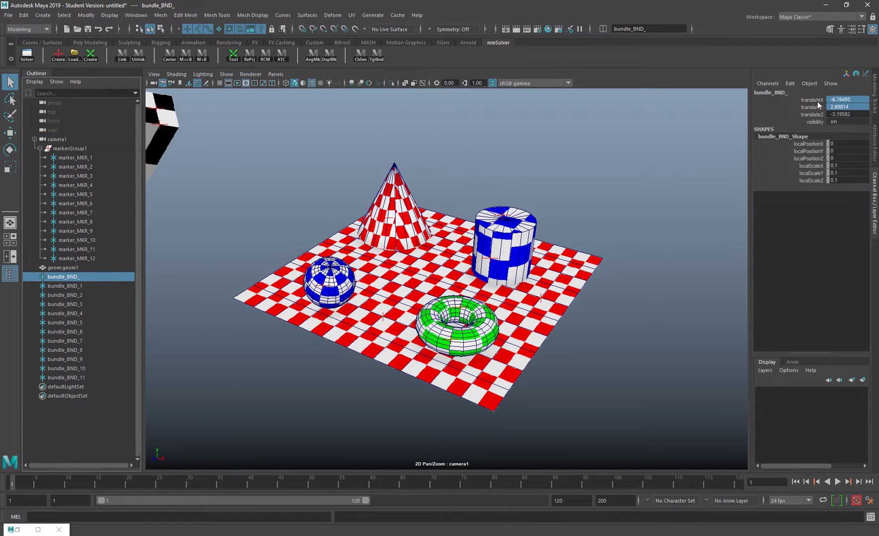
pyautogui.click(91, 158)
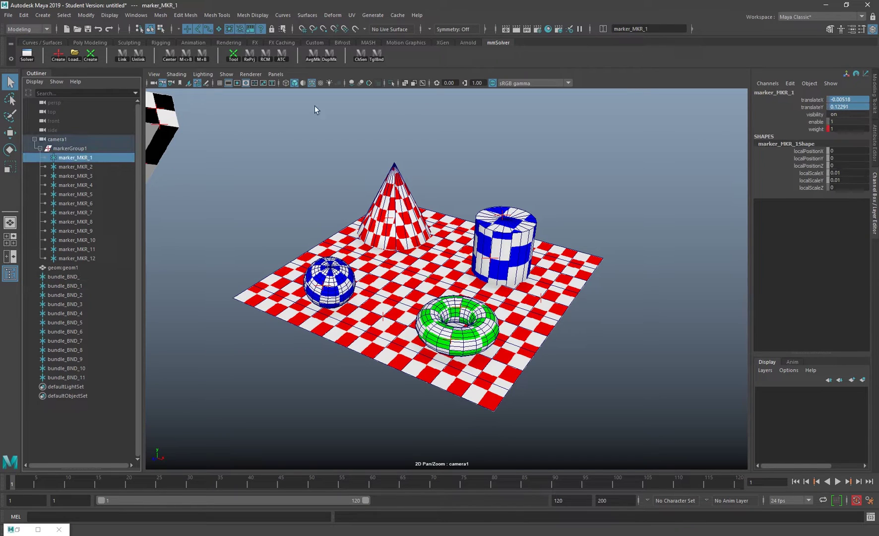
pyautogui.press('w')
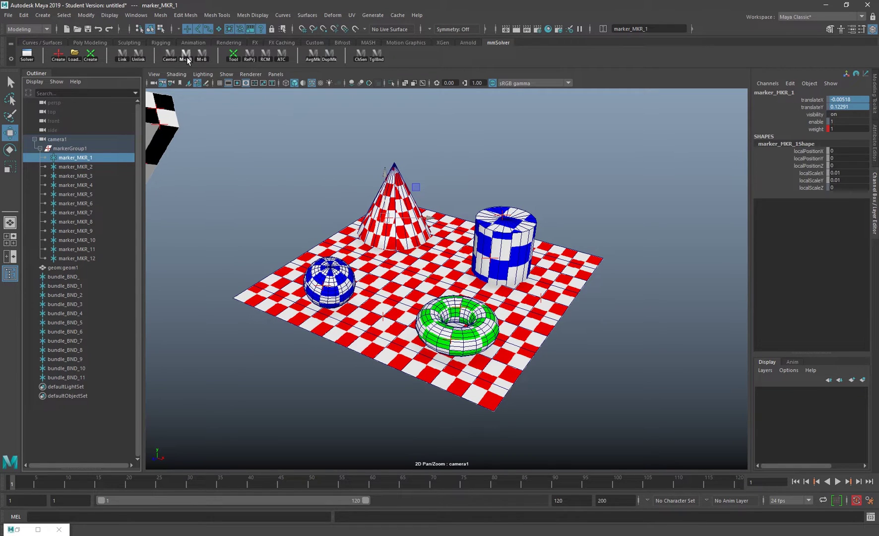
pyautogui.click(201, 56)
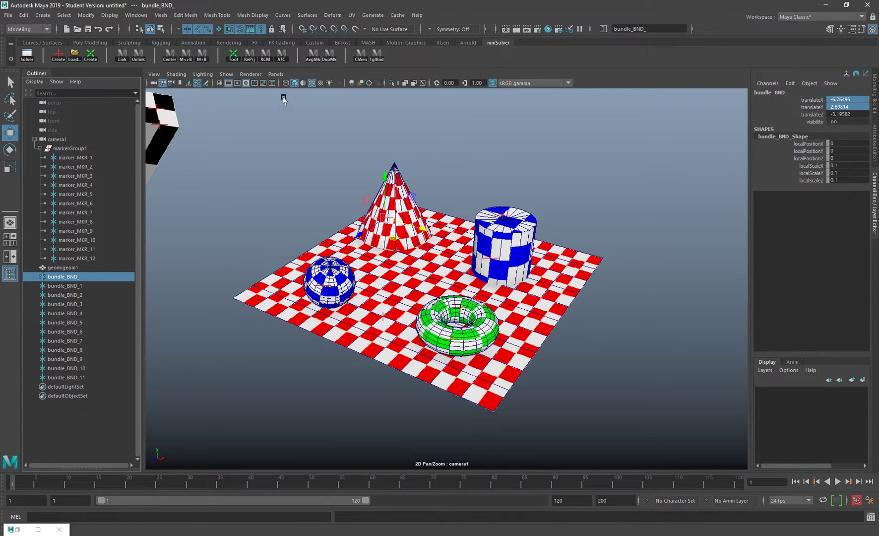
# Switch to the persp view and examine where the ray-cast bundles sit on the geometry
pyautogui.click(276, 74)
pyautogui.moveTo(363, 86)
pyautogui.click(396, 93)
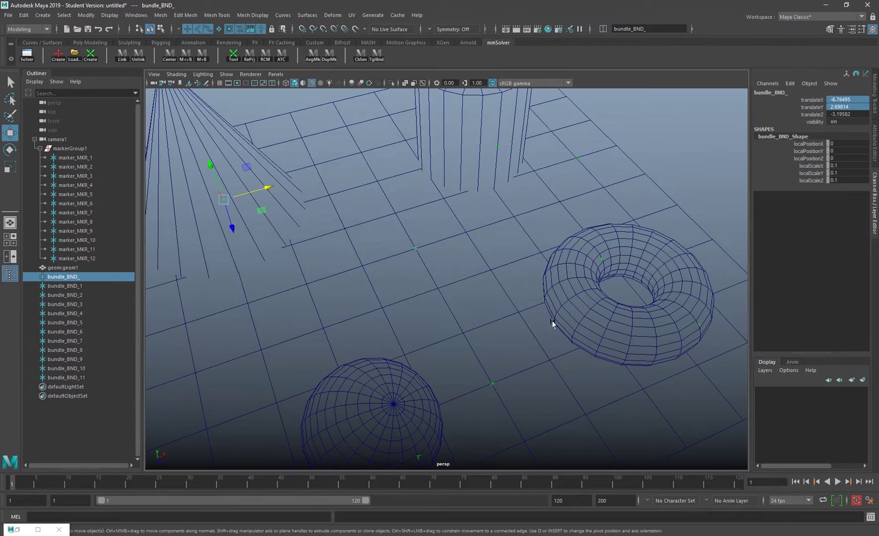
pyautogui.keyDown('alt'); pyautogui.moveTo(555, 320); pyautogui.dragTo(402, 235, button='right'); pyautogui.keyUp('alt')
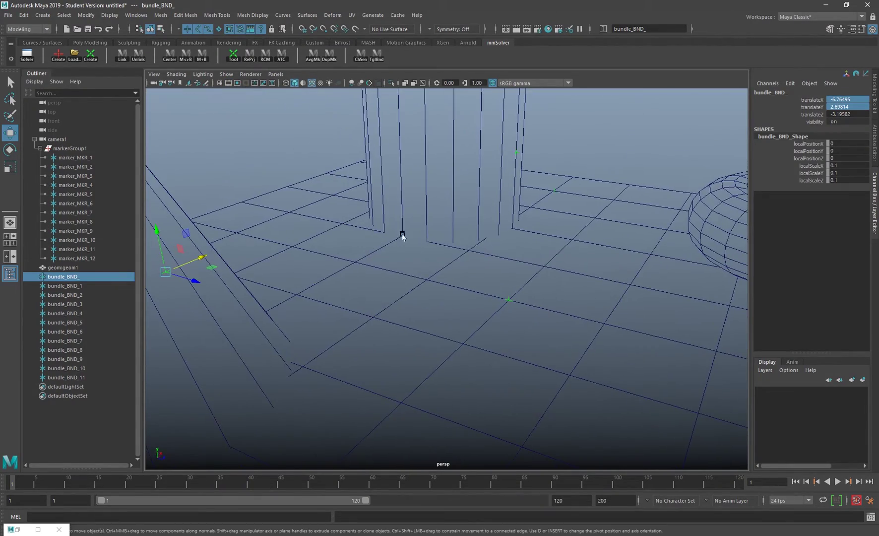
# Return to the cameraShape1 view and check bundle_BND_ through bundle_BND_8 one by one against the geometry
pyautogui.click(276, 74)
pyautogui.moveTo(303, 82)
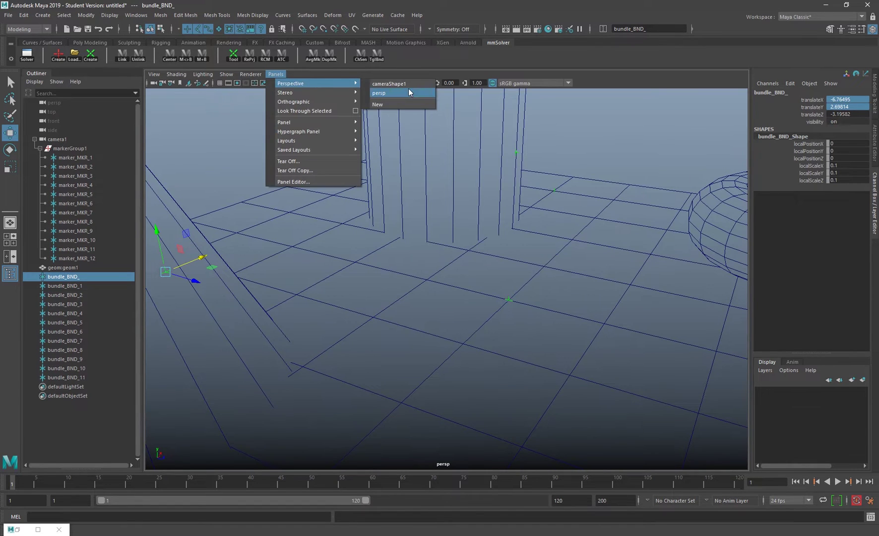
pyautogui.click(410, 82)
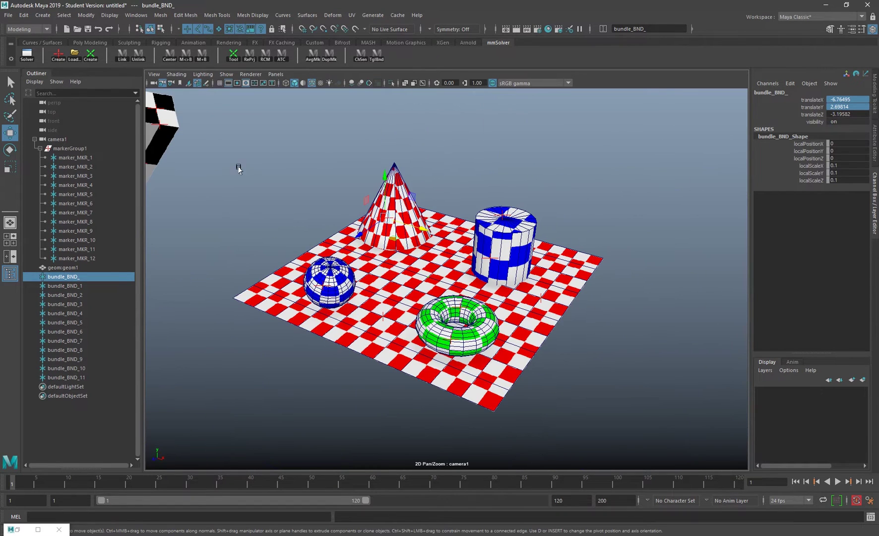
pyautogui.click(98, 158)
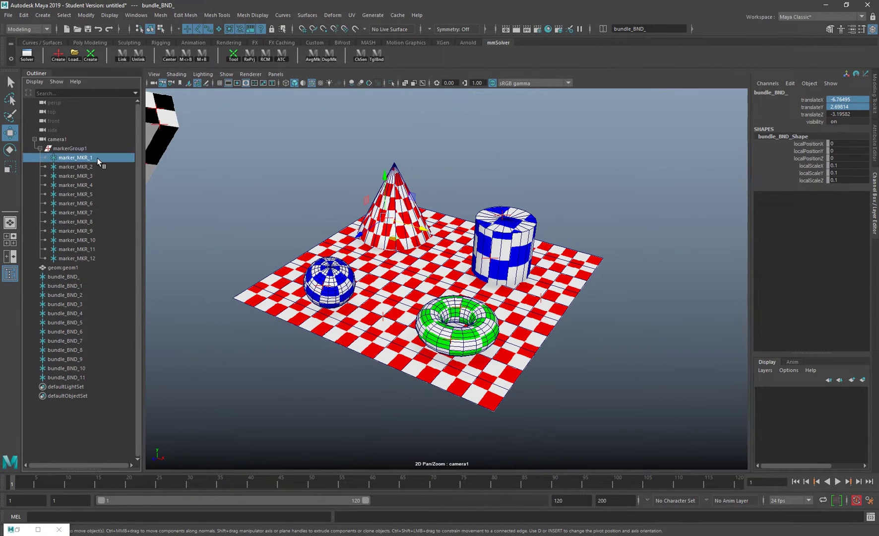
pyautogui.click(74, 277)
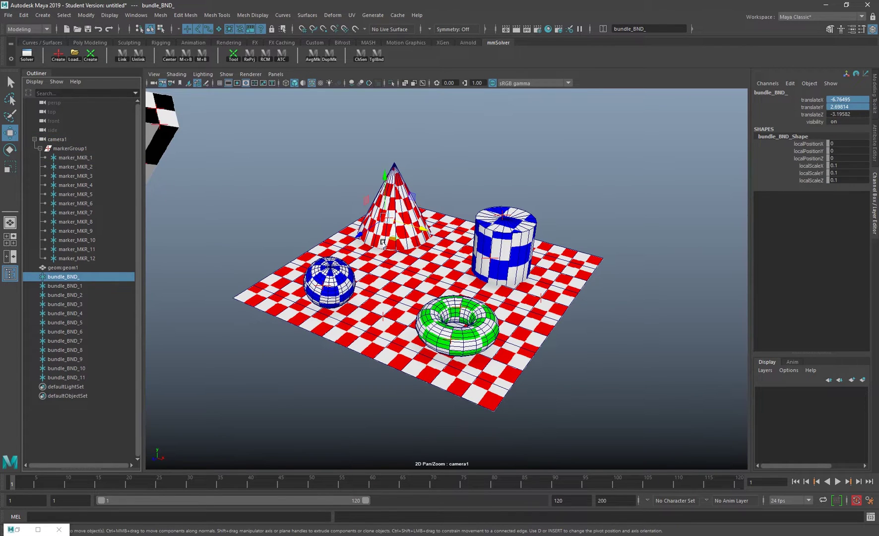
pyautogui.press('Right')
pyautogui.press('Right')
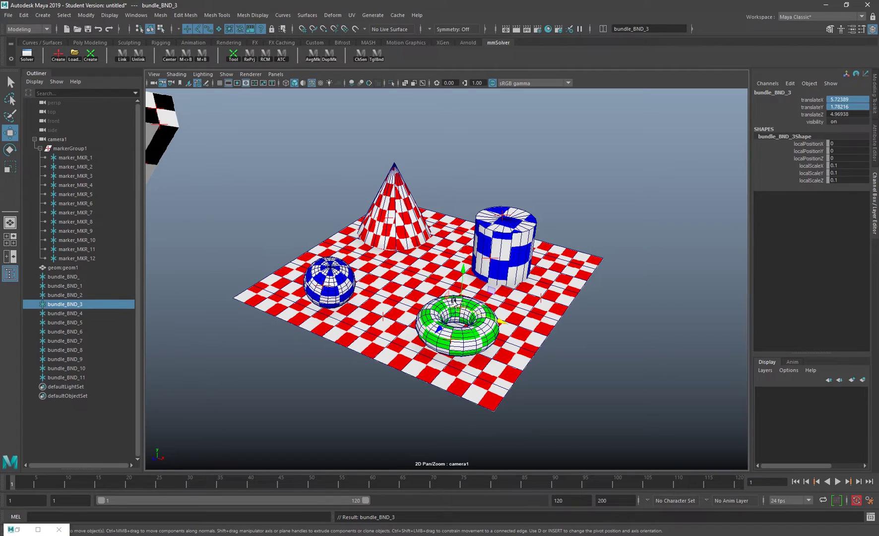
pyautogui.click(510, 258)
pyautogui.press('Right')
pyautogui.press('Right')
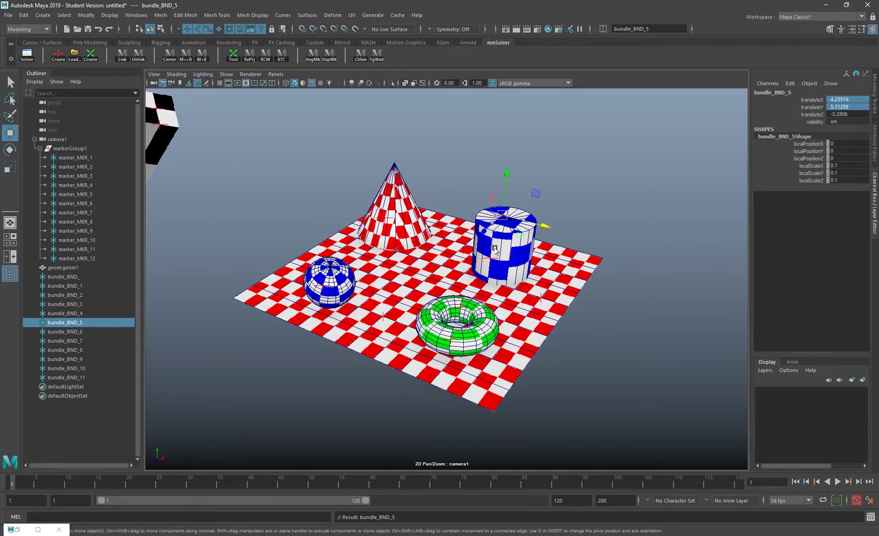
pyautogui.press('Right')
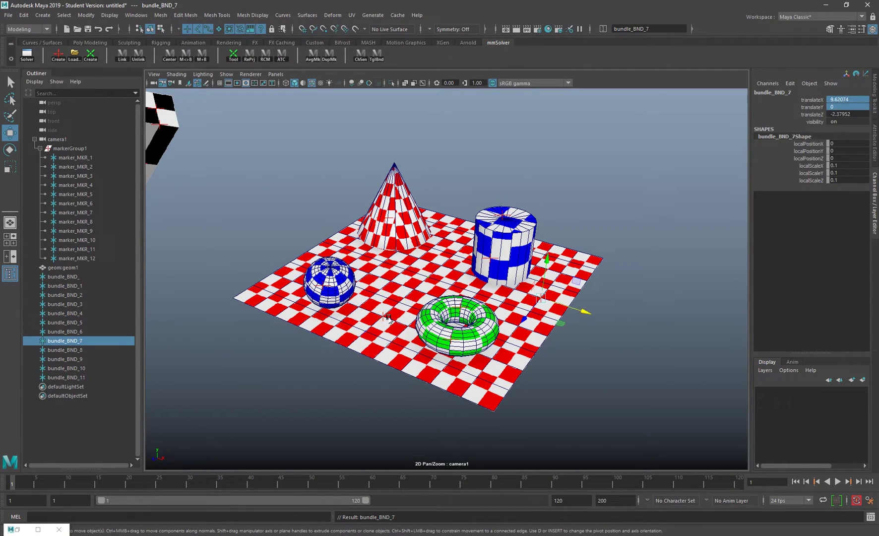
pyautogui.press('Right')
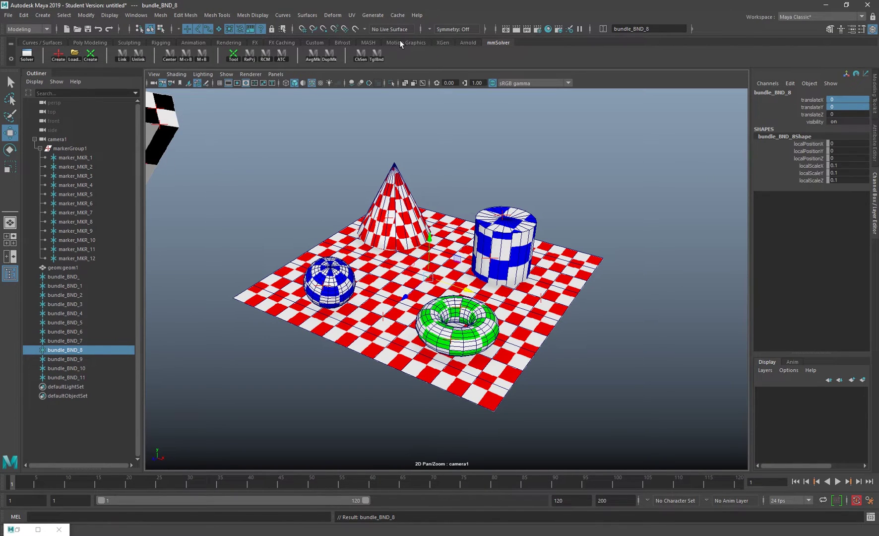
# Examine the markers on the checkered box without matching geometry, including marker_MKR_11, and restore the full camera framing
pyautogui.moveTo(480, 171); pyautogui.dragTo(455, 166)
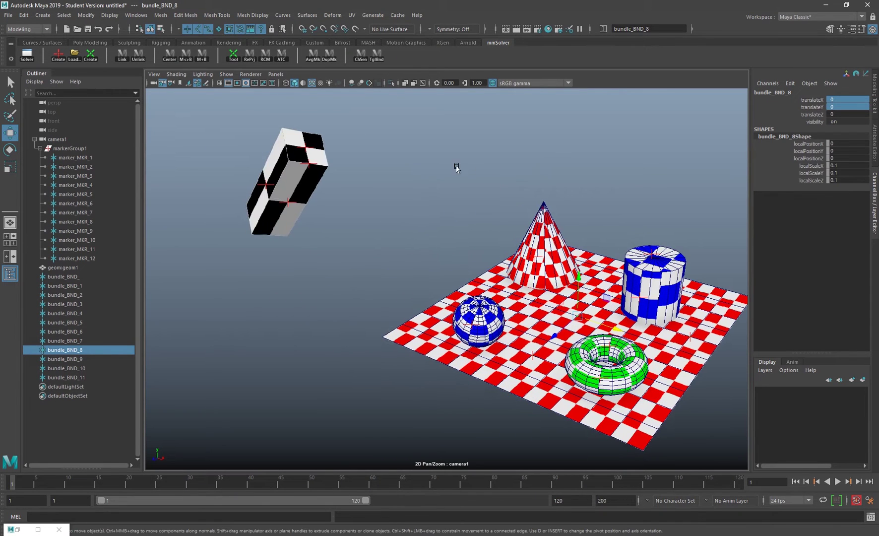
pyautogui.click(188, 58)
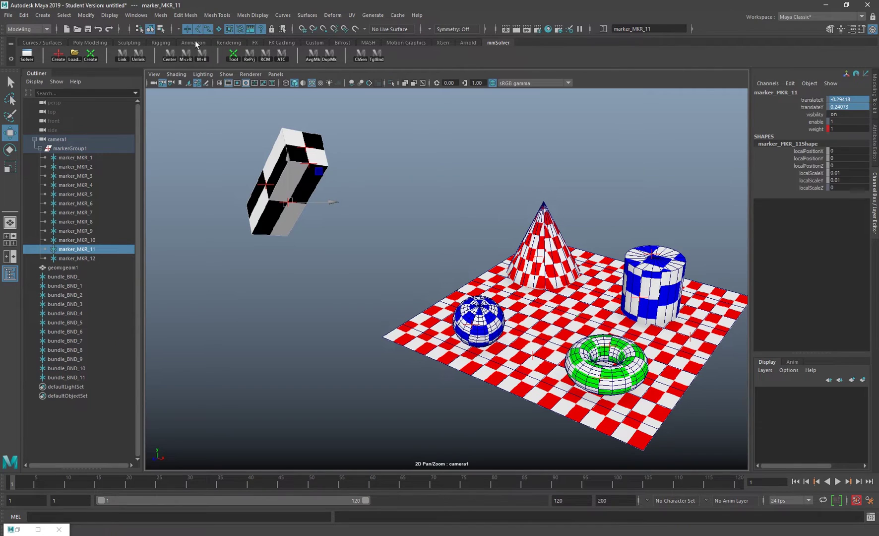
pyautogui.scroll(3, 329, 228)
pyautogui.moveTo(330, 228); pyautogui.dragTo(243, 239)
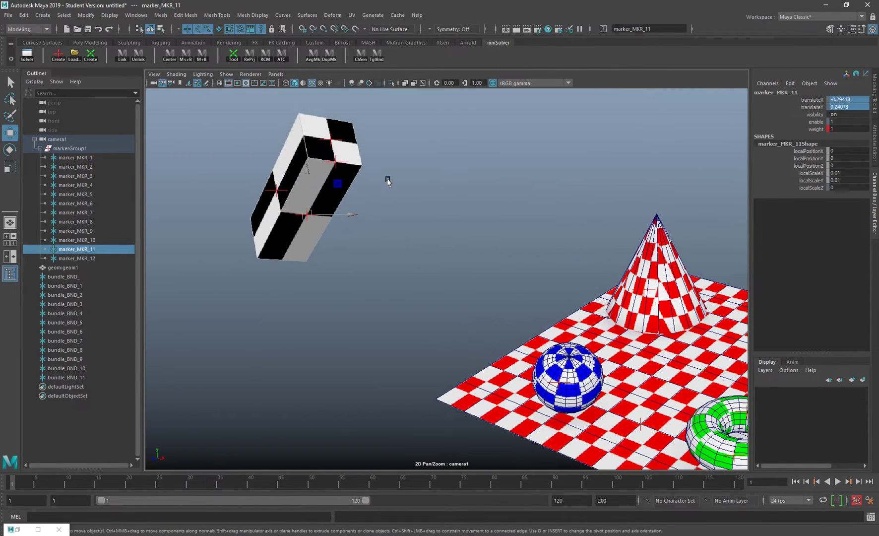
pyautogui.press('\\')
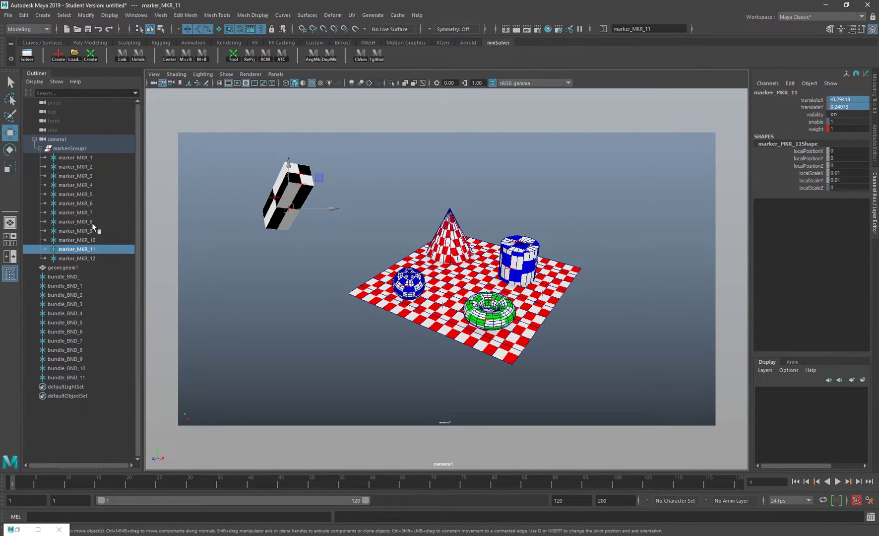
# Switch the selection from marker_MKR_1 through marker_MKR_8 to their linked bundles and toggle those bundles' lock state to locked
pyautogui.moveTo(93, 224); pyautogui.dragTo(94, 155)
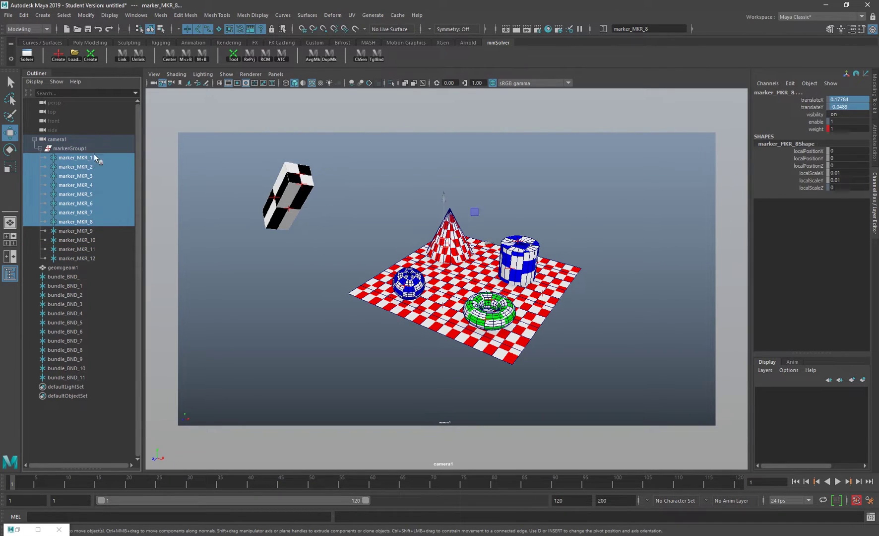
pyautogui.moveTo(64, 276); pyautogui.dragTo(69, 341)
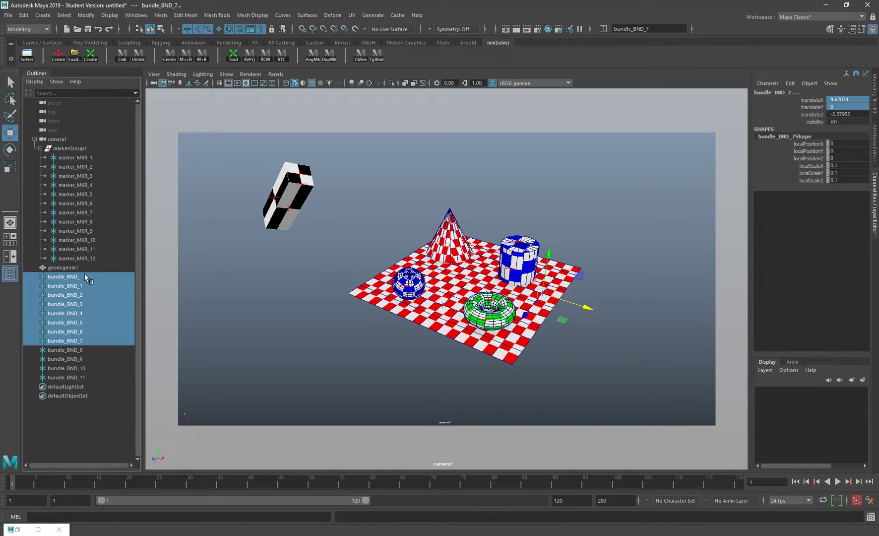
pyautogui.moveTo(85, 278); pyautogui.dragTo(87, 342)
pyautogui.moveTo(87, 158); pyautogui.dragTo(89, 219)
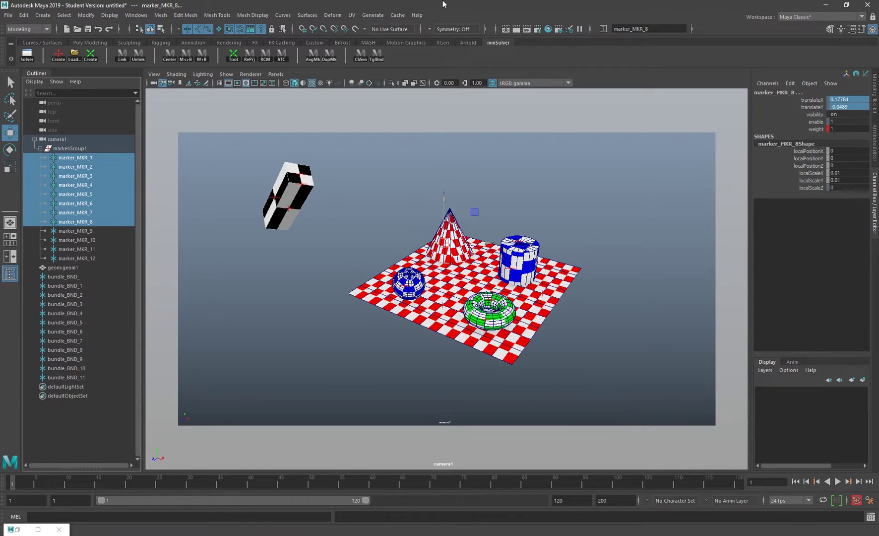
pyautogui.click(185, 55)
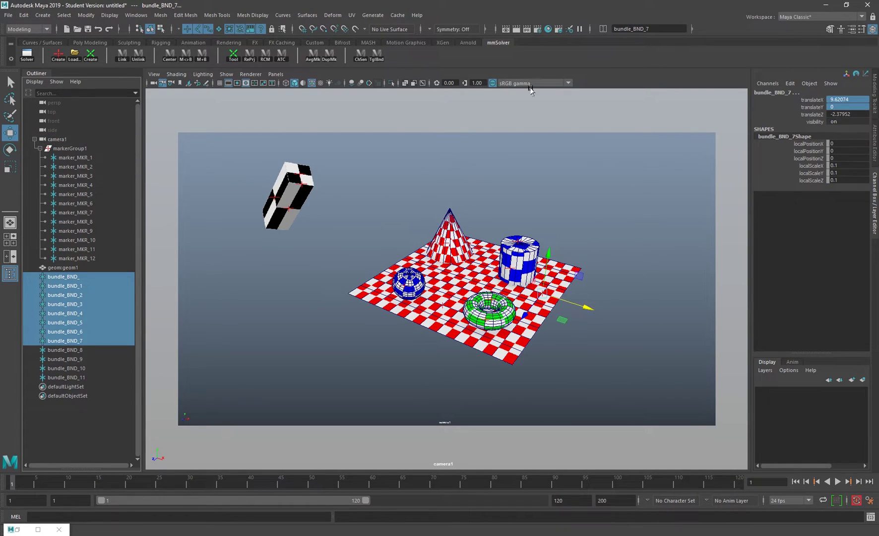
pyautogui.click(376, 58)
# Inspect several of the first eight bundles individually, including bundle_BND_4, bundle_BND_ and bundle_BND_2, to verify their translate channels are locked
pyautogui.click(94, 311)
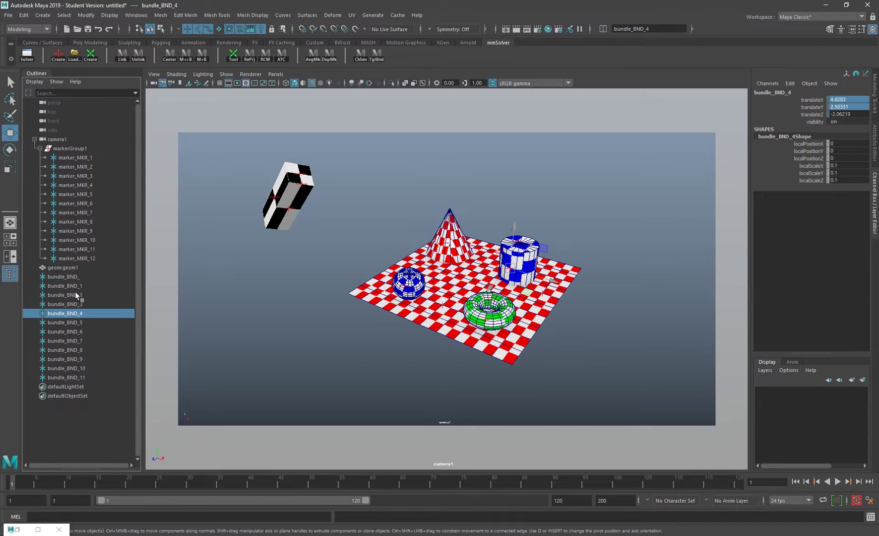
pyautogui.click(74, 295)
pyautogui.click(77, 323)
pyautogui.click(74, 304)
pyautogui.click(69, 295)
pyautogui.click(67, 276)
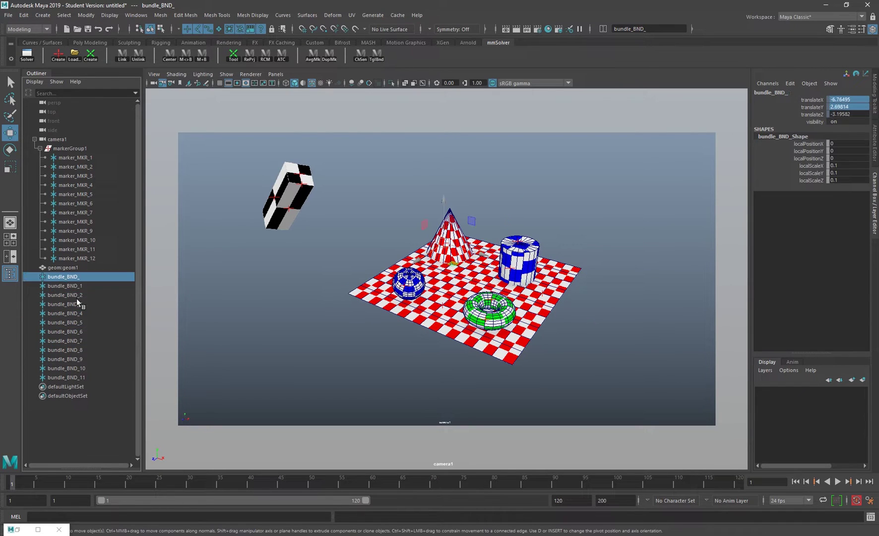
pyautogui.click(77, 296)
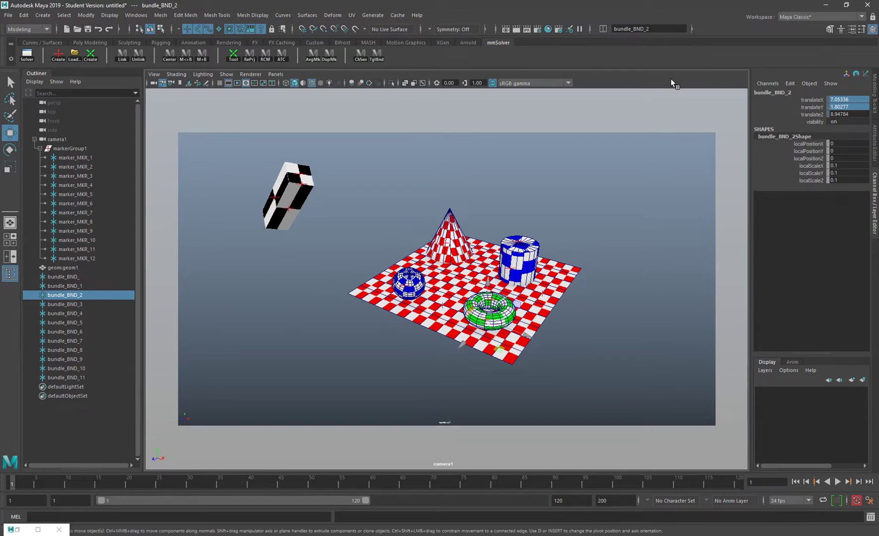
# Open the mmSolver window for collection1, collapse the camera1 attributes and move the window clear of the scene geometry
pyautogui.click(30, 55)
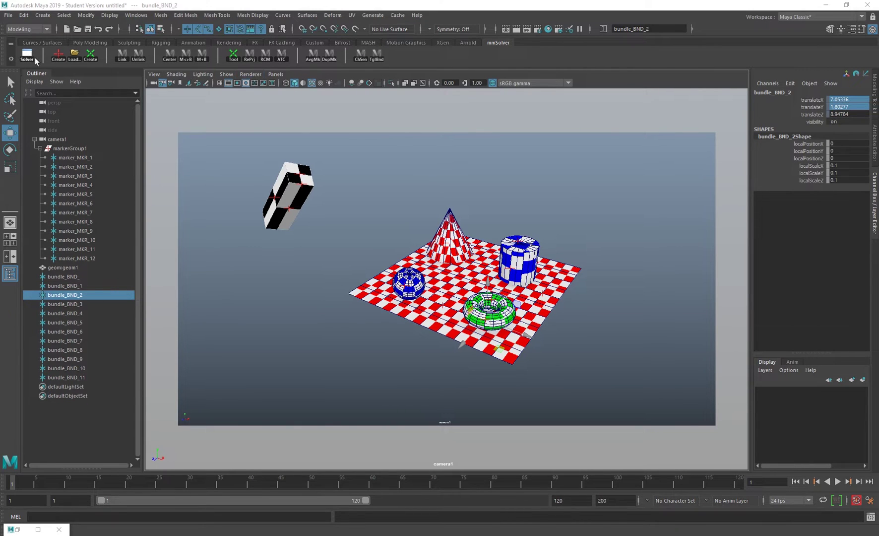
pyautogui.moveTo(571, 212); pyautogui.dragTo(567, 171)
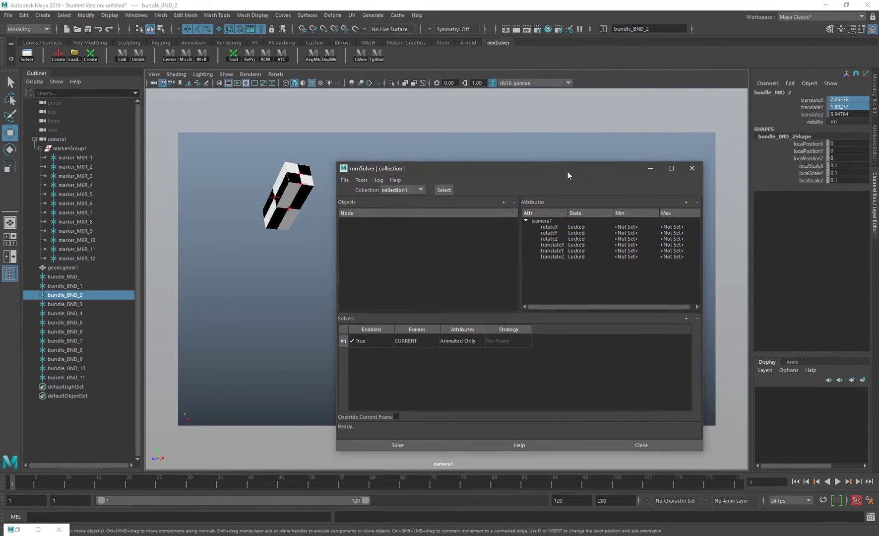
pyautogui.click(526, 220)
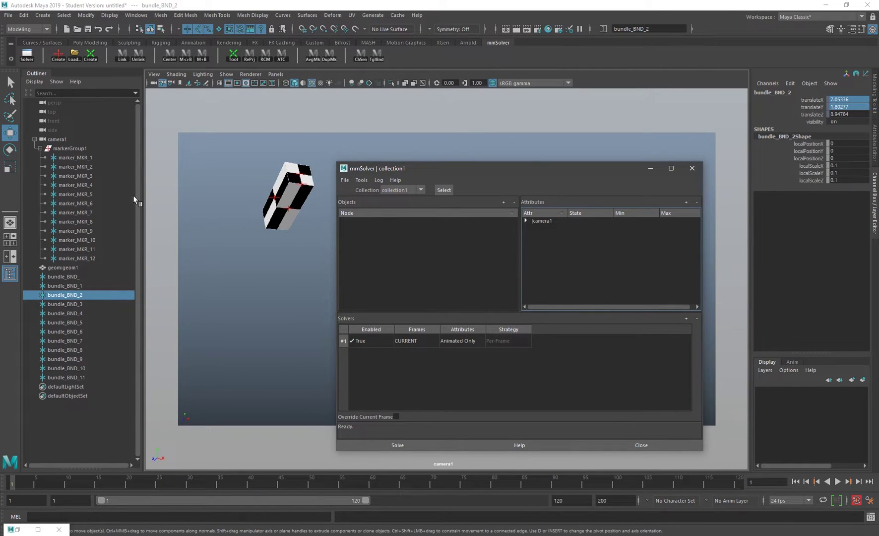
pyautogui.moveTo(557, 169); pyautogui.dragTo(574, 150)
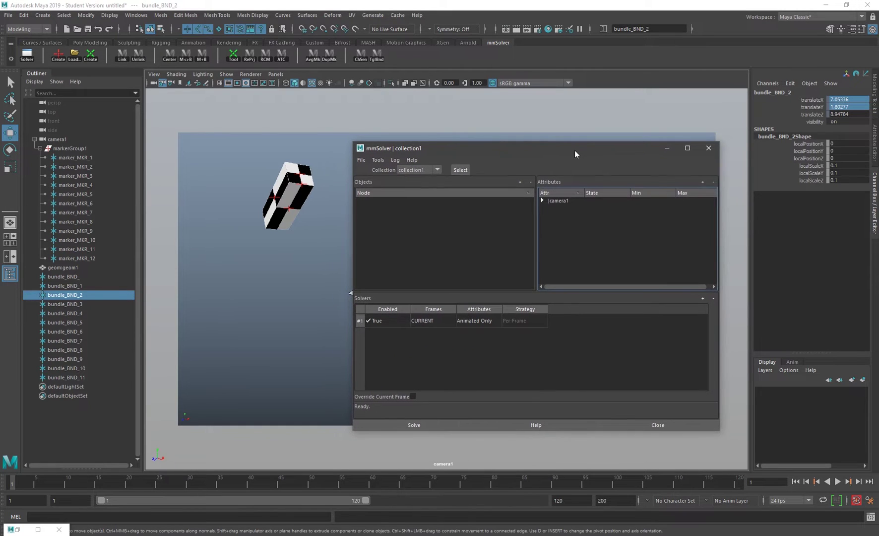
pyautogui.moveTo(482, 150); pyautogui.dragTo(689, 101)
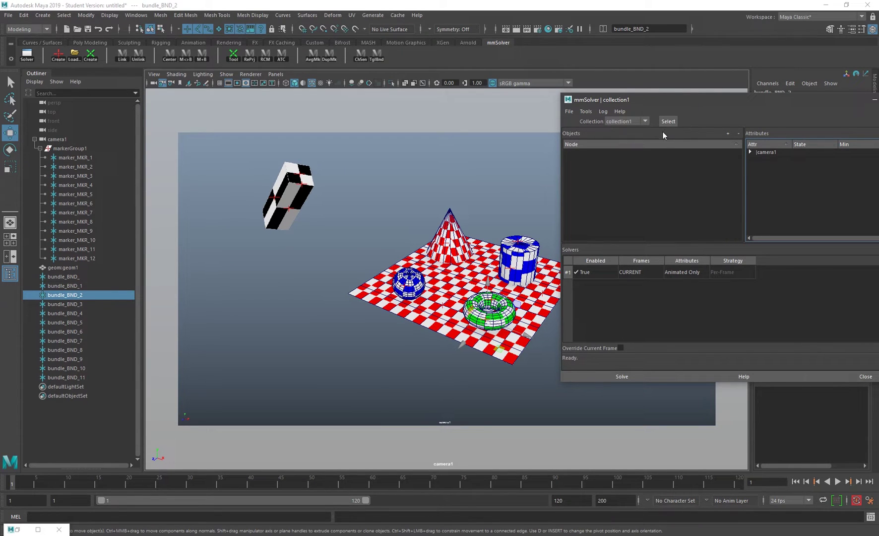
# Add marker_MKR_1 through marker_MKR_8 to collection1's solver objects and collapse the cameraShape1 entry
pyautogui.moveTo(95, 157); pyautogui.dragTo(88, 220)
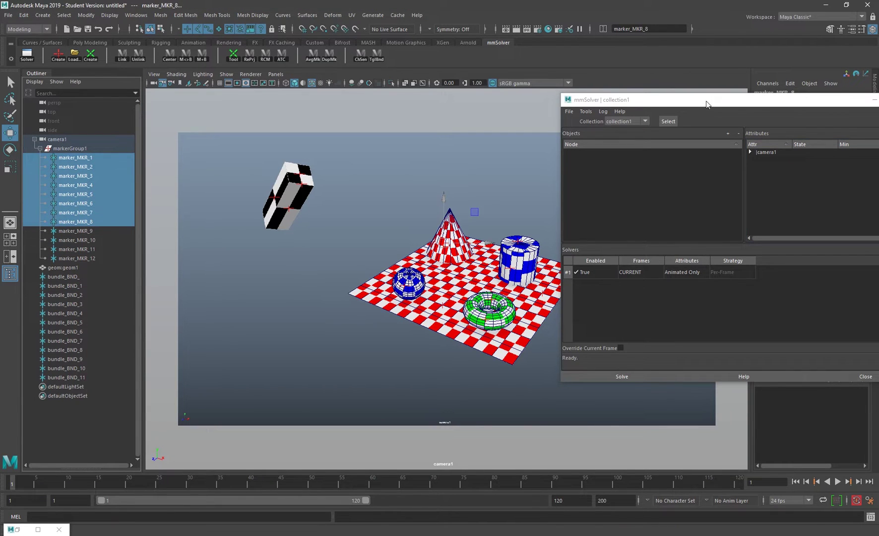
pyautogui.moveTo(706, 101); pyautogui.dragTo(686, 101)
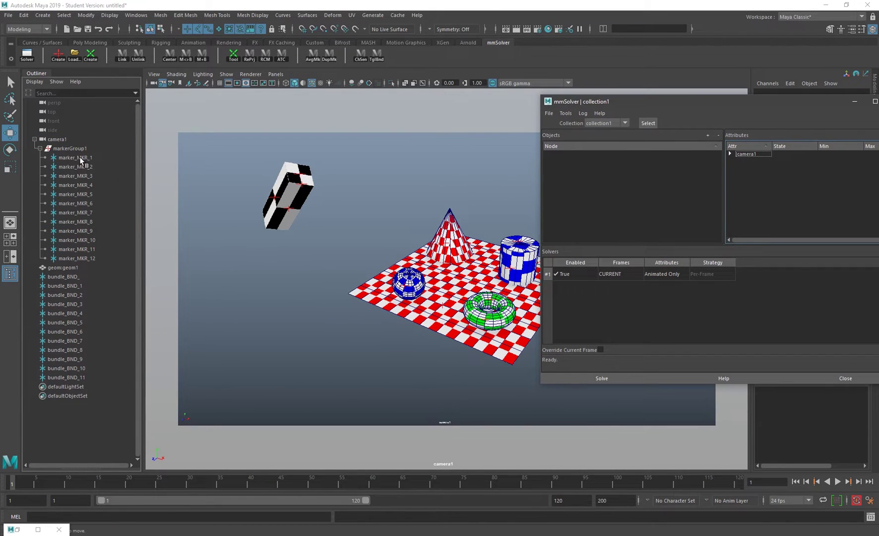
pyautogui.moveTo(80, 157); pyautogui.dragTo(82, 223)
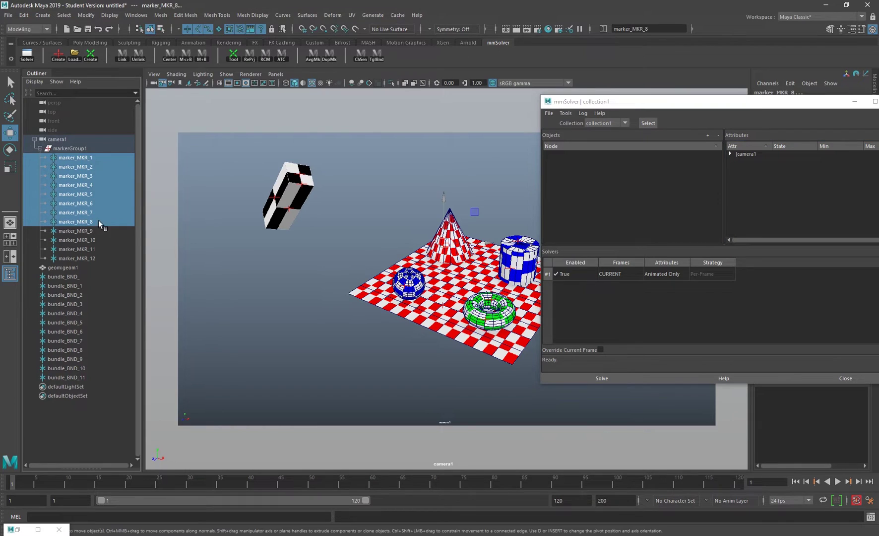
pyautogui.click(708, 135)
pyautogui.moveTo(569, 159); pyautogui.dragTo(587, 243)
pyautogui.scroll(1, 555, 161)
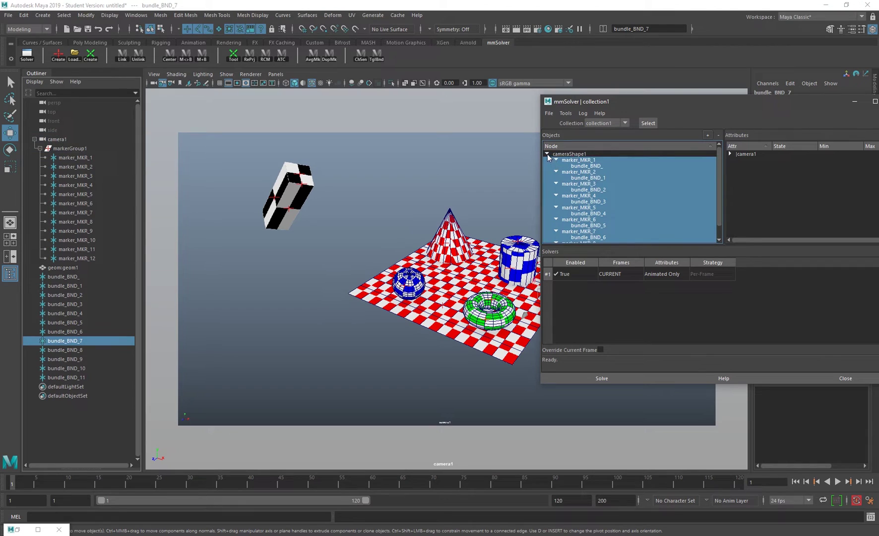
pyautogui.click(547, 154)
# Unlock camera1's translate and rotate channels so the solver treats all six attributes as animated
pyautogui.moveTo(736, 100); pyautogui.dragTo(494, 116)
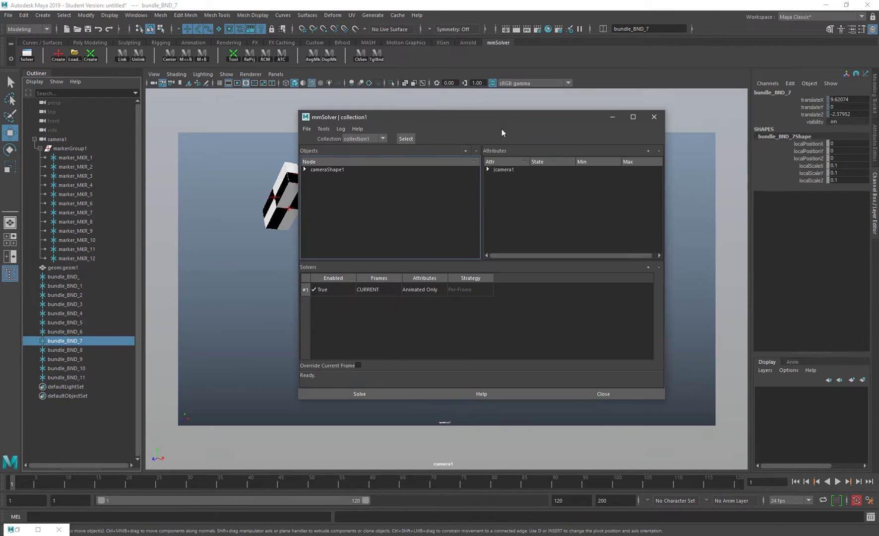
pyautogui.click(489, 169)
pyautogui.click(511, 170)
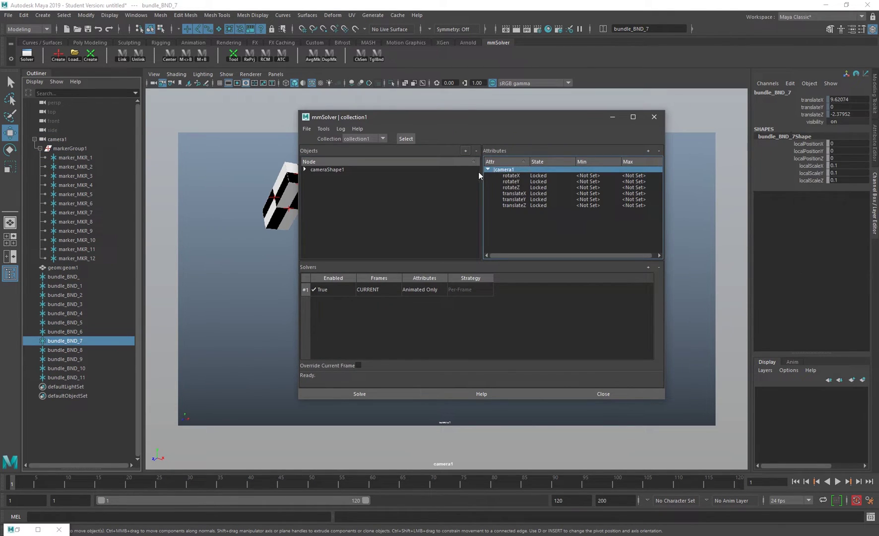
pyautogui.click(57, 139)
pyautogui.moveTo(803, 99); pyautogui.dragTo(807, 136)
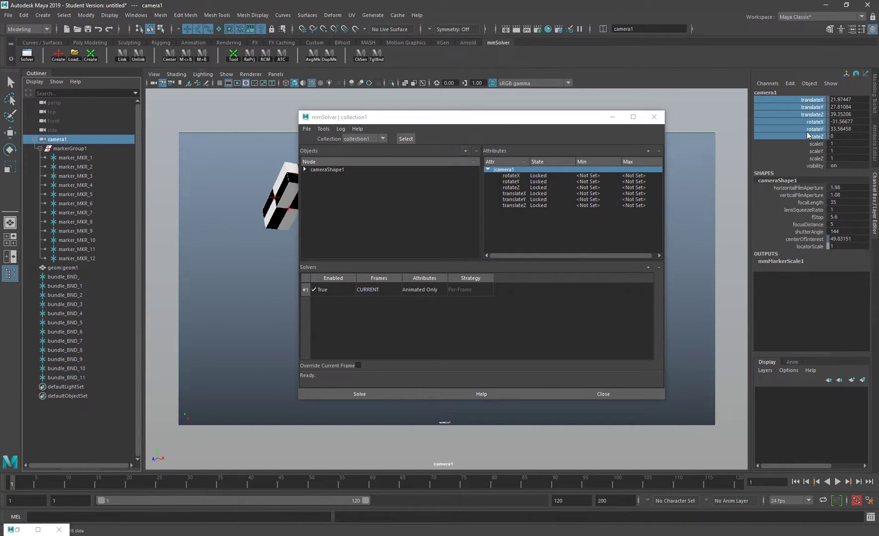
pyautogui.rightClick(808, 137)
pyautogui.click(804, 333)
# Set the first solver's frames to 1-120 with the current-frame override off, and expand cameraShape1 in the solver objects
pyautogui.click(358, 365)
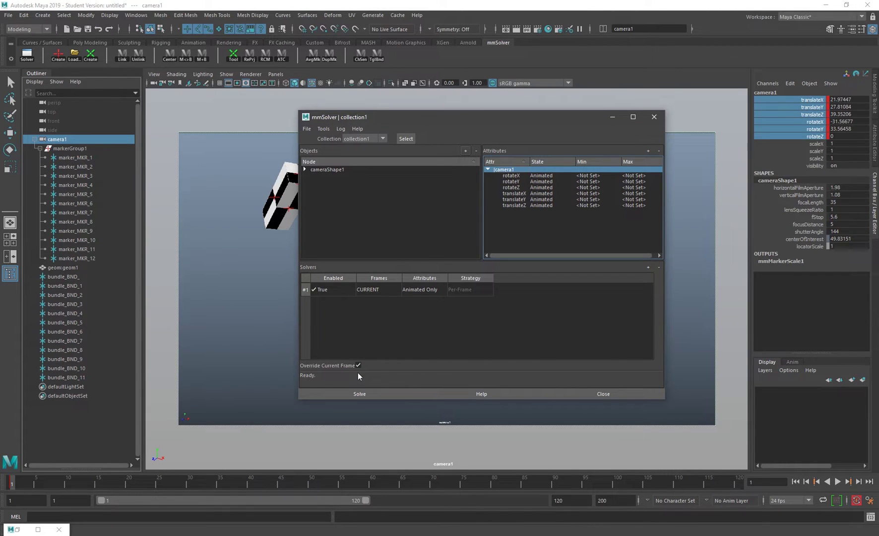
pyautogui.click(358, 365)
pyautogui.doubleClick(374, 290)
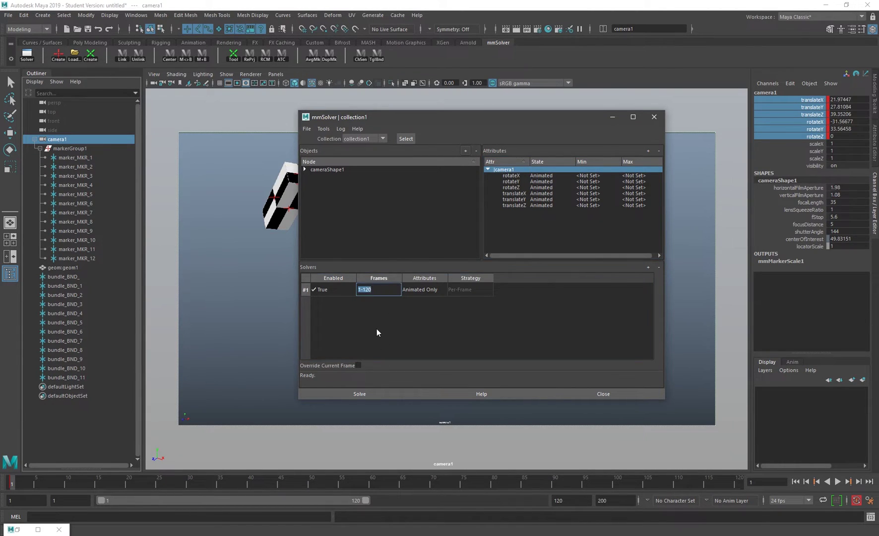
pyautogui.click(382, 290)
pyautogui.press('Return')
pyautogui.doubleClick(379, 292)
pyautogui.click(379, 292)
pyautogui.press('BackSpace')
pyautogui.press('BackSpace')
pyautogui.write('20')
pyautogui.press('Return')
pyautogui.click(451, 319)
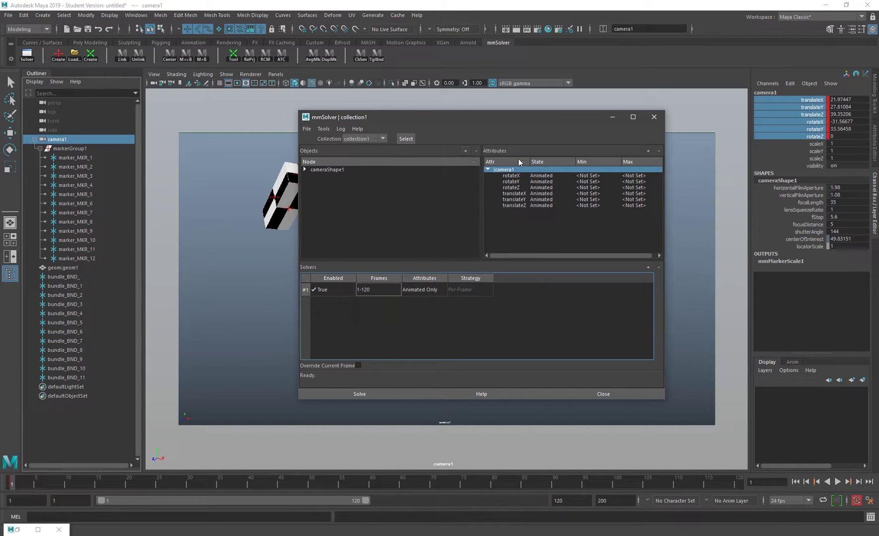
pyautogui.click(305, 169)
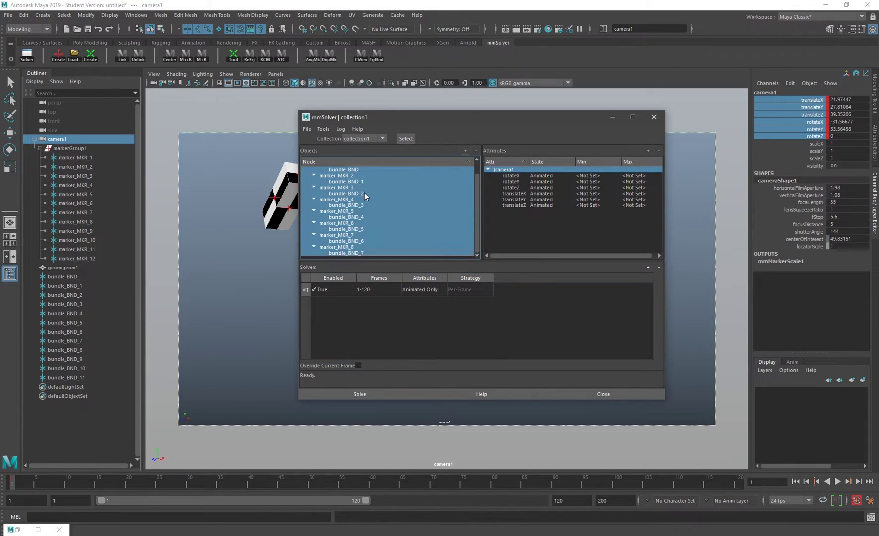
# Collapse cameraShape1 in the solver objects, save the scene and run the camera solve for collection1
pyautogui.scroll(1, 365, 192)
pyautogui.click(305, 169)
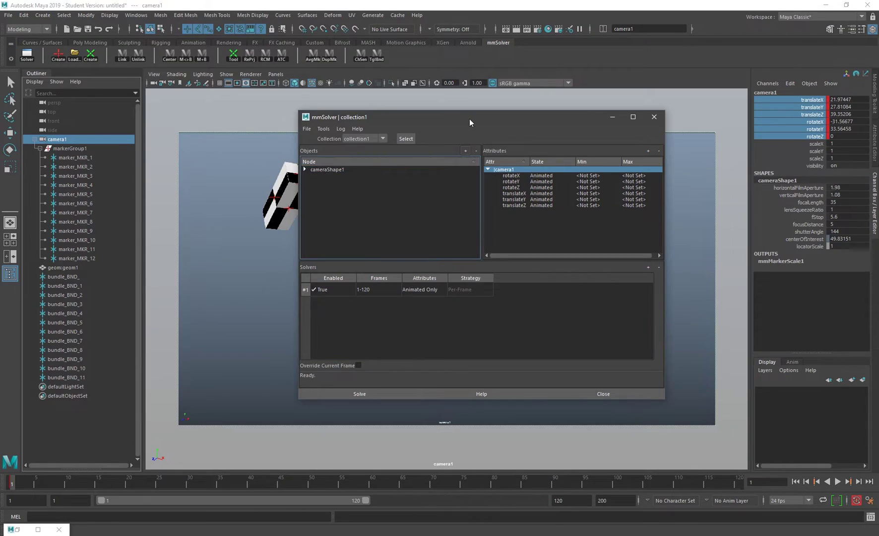
pyautogui.moveTo(469, 119); pyautogui.dragTo(496, 129)
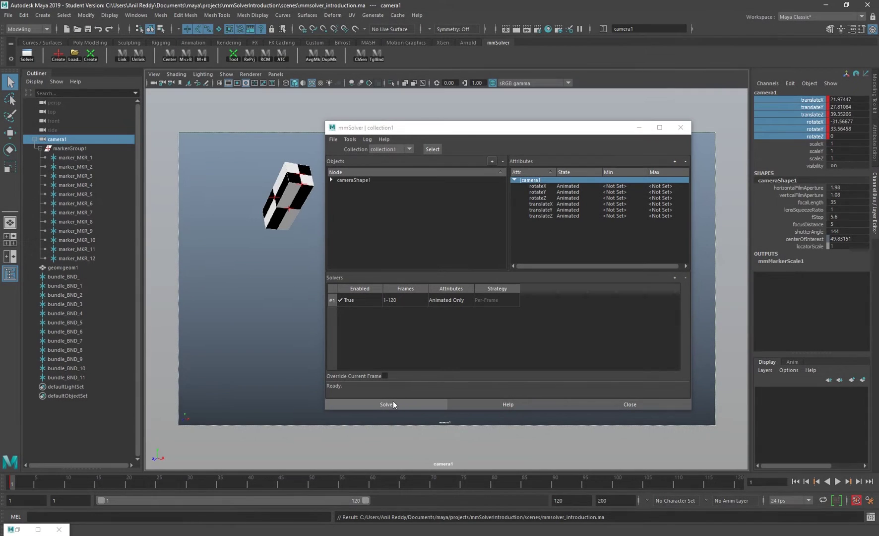
pyautogui.click(390, 403)
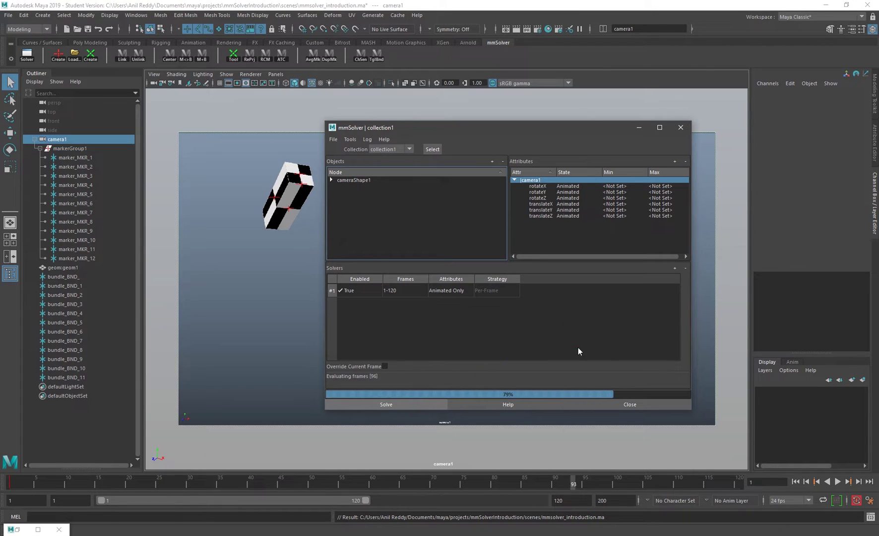
pyautogui.click(639, 128)
# Read the solve's average error, max frame error and total time in the Script Editor
pyautogui.click(870, 516)
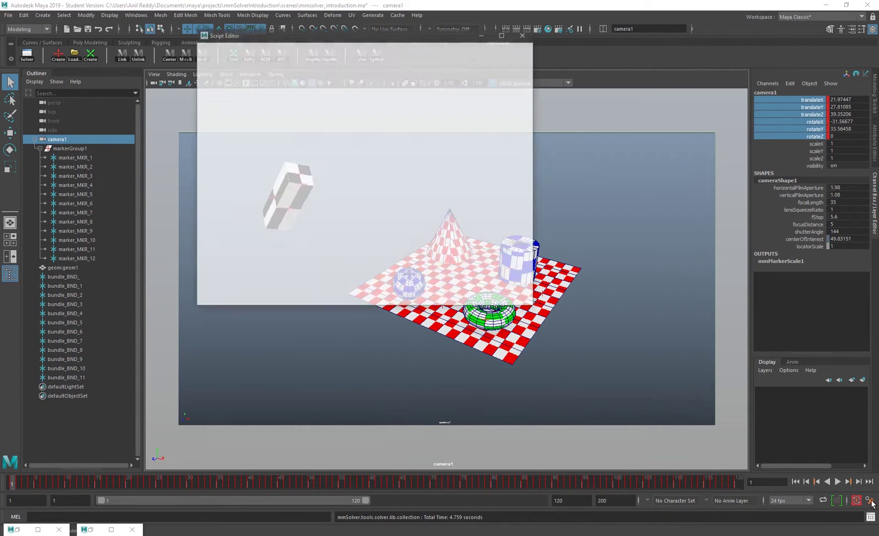
pyautogui.scroll(-1, 317, 126)
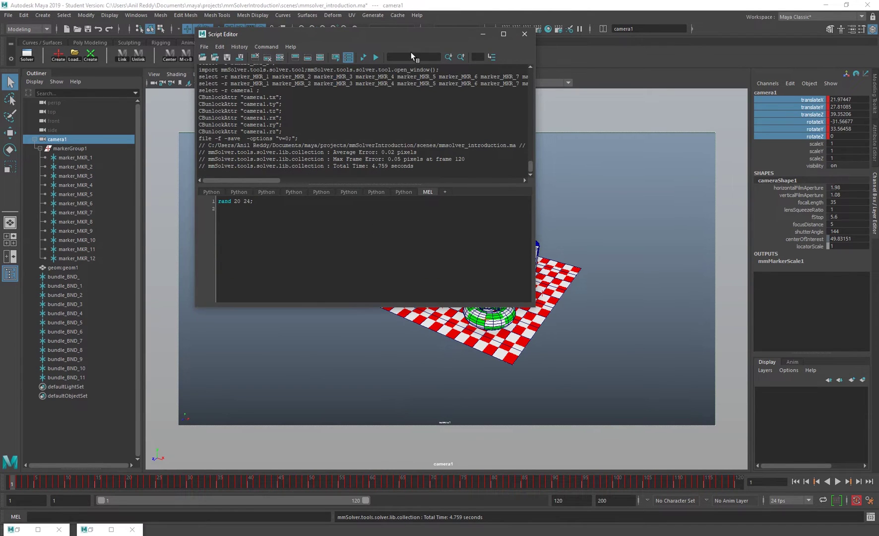
pyautogui.moveTo(409, 34); pyautogui.dragTo(528, 153)
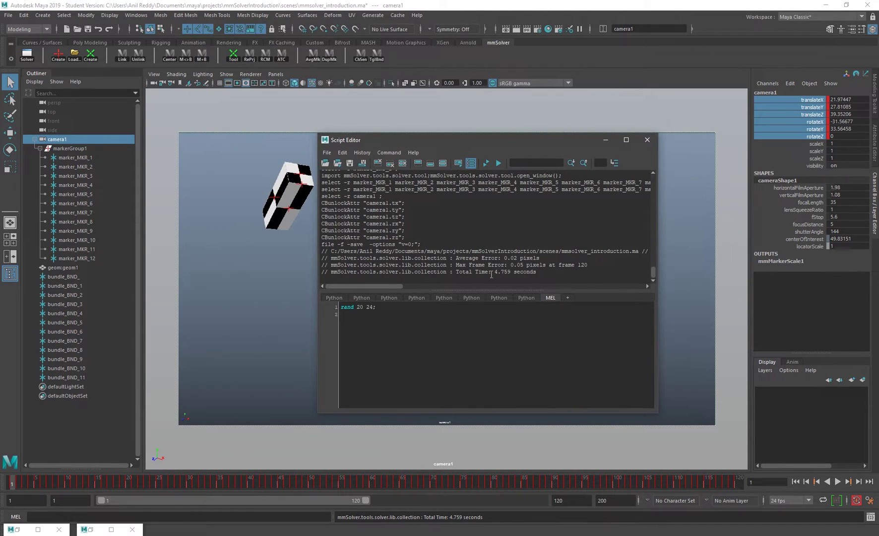
pyautogui.moveTo(453, 258); pyautogui.dragTo(512, 258)
pyautogui.click(525, 257)
pyautogui.click(605, 143)
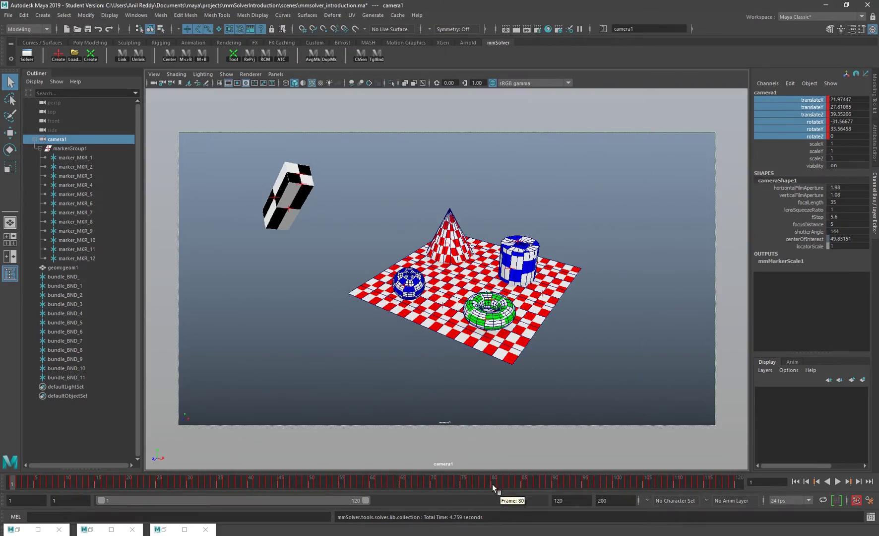
# Scrub to frame 120 and play back the solved camera in a 2D pan/zoom close-up of the tracked geometry
pyautogui.moveTo(492, 484); pyautogui.dragTo(774, 516)
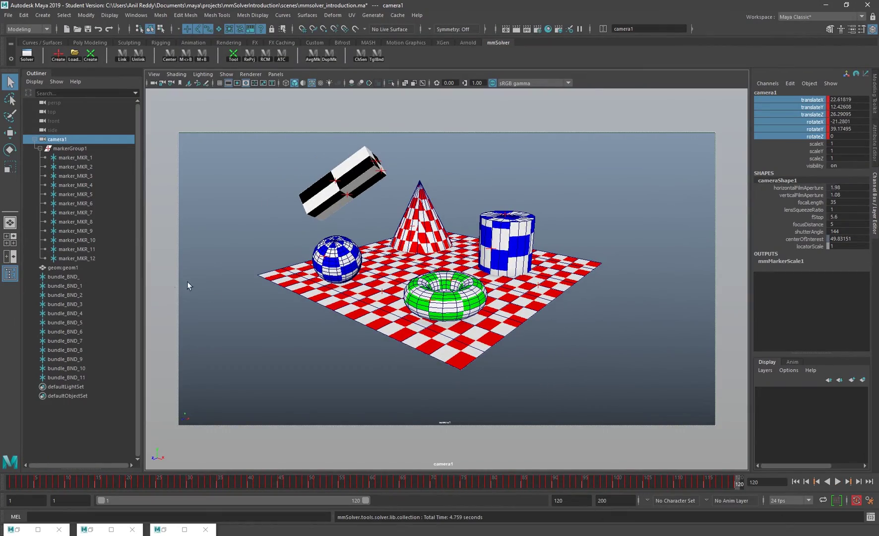
pyautogui.press('\\')
pyautogui.moveTo(484, 327)
pyautogui.mouseDown(button='right')
pyautogui.moveTo(555, 352)
pyautogui.moveTo(489, 330)
pyautogui.mouseUp(button='right')
pyautogui.moveTo(489, 329); pyautogui.dragTo(349, 284, button='middle')
pyautogui.moveTo(350, 285); pyautogui.dragTo(291, 277, button='right')
pyautogui.moveTo(694, 364); pyautogui.dragTo(525, 322, button='middle')
pyautogui.hotkey('alt', 'v')
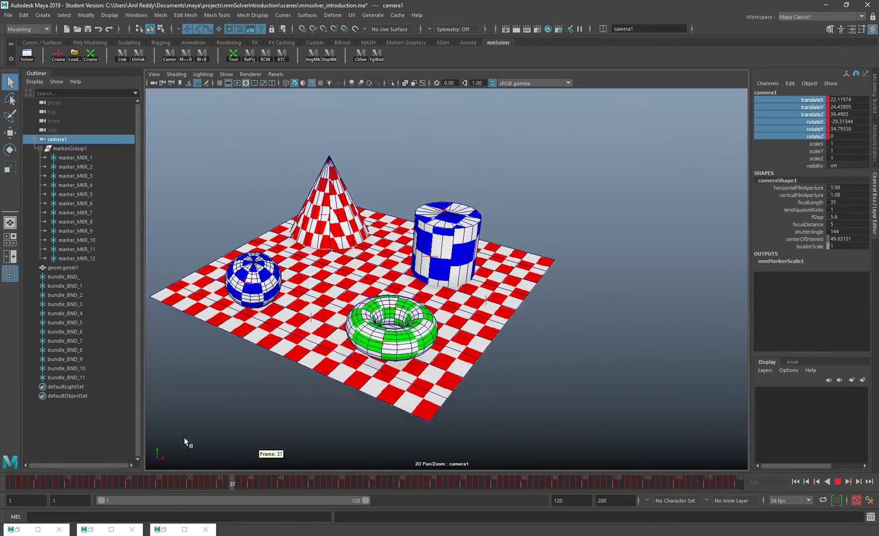
pyautogui.hotkey('alt', 'v')
pyautogui.press('\\')
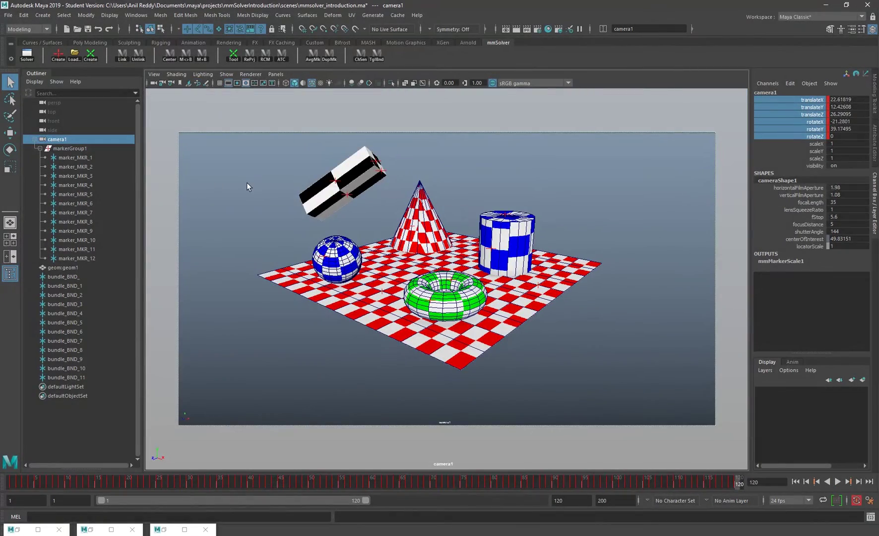
# Play the shot at full frame with camera1 deselected and return to frame 1
pyautogui.click(422, 158)
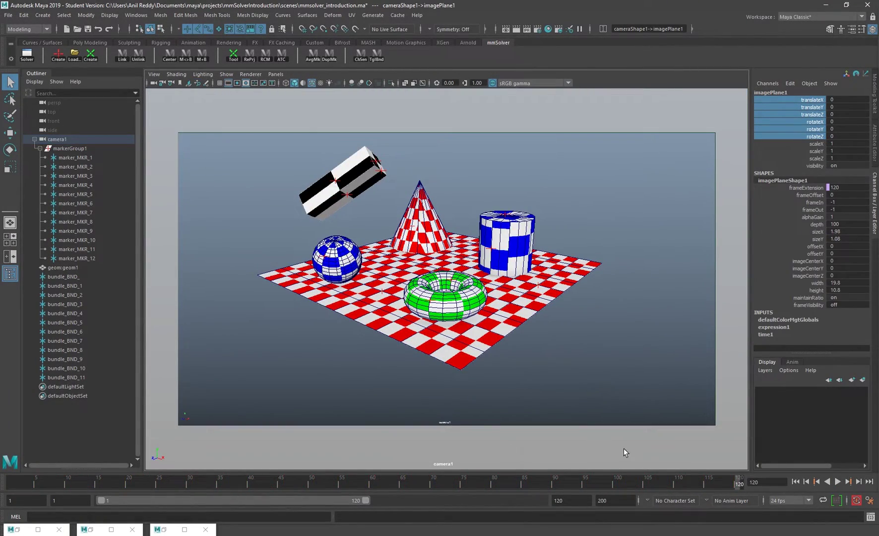
pyautogui.hotkey('alt', 'v')
pyautogui.hotkey('alt', 'shift', 'v')
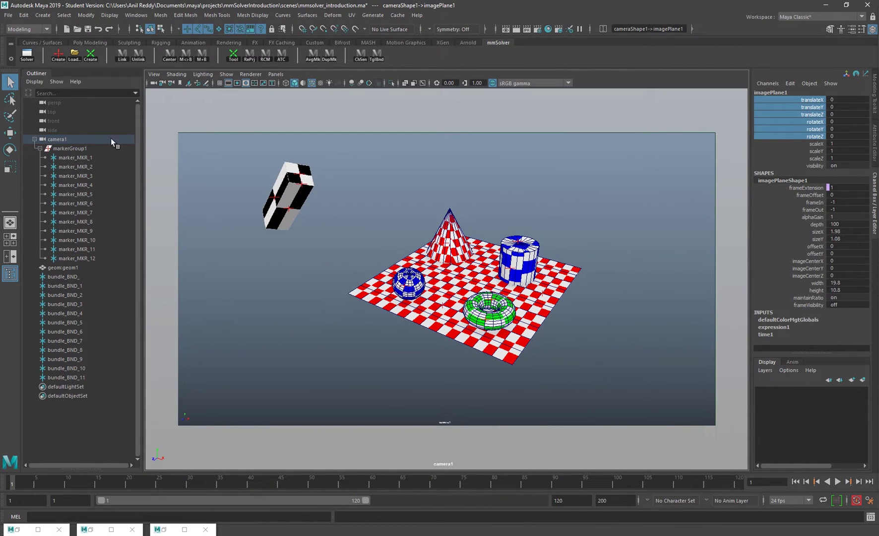
# Lock camera1's translate and rotate channels and lock its view against navigation
pyautogui.click(71, 139)
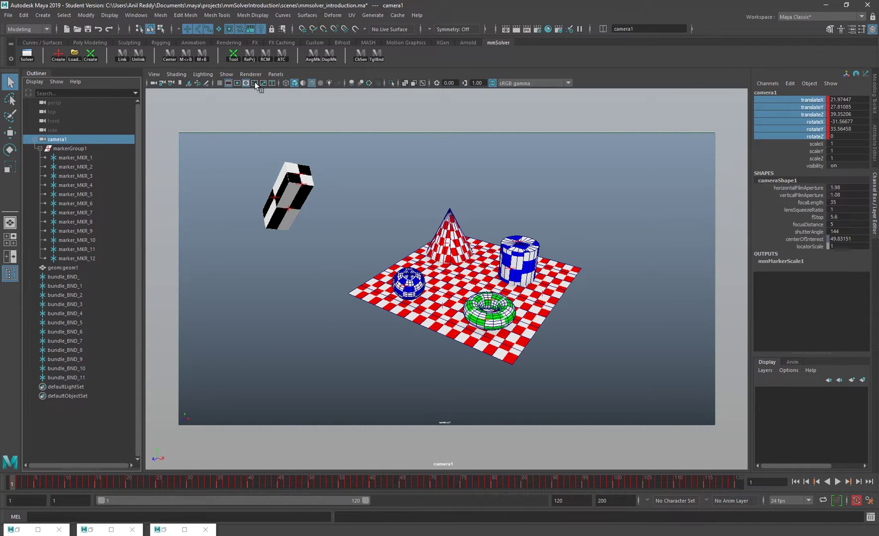
pyautogui.click(161, 83)
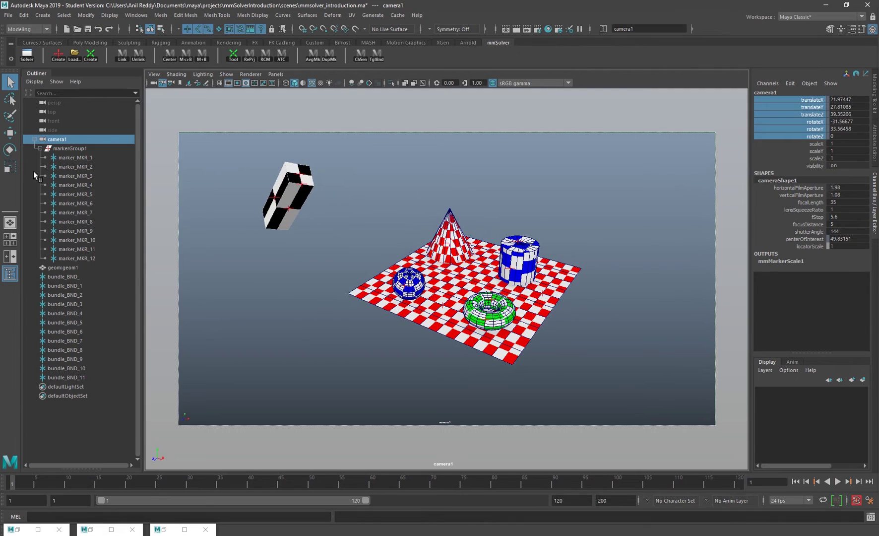
# Remove marker_MKR_1 through marker_MKR_8 and all six camera1 attributes from collection1 in the mmSolver window
pyautogui.moveTo(76, 157); pyautogui.dragTo(84, 232)
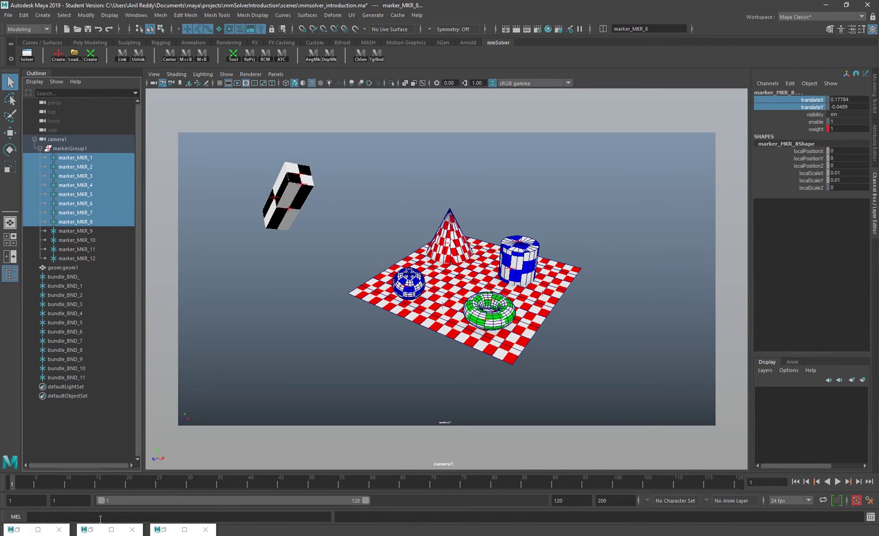
pyautogui.click(166, 530)
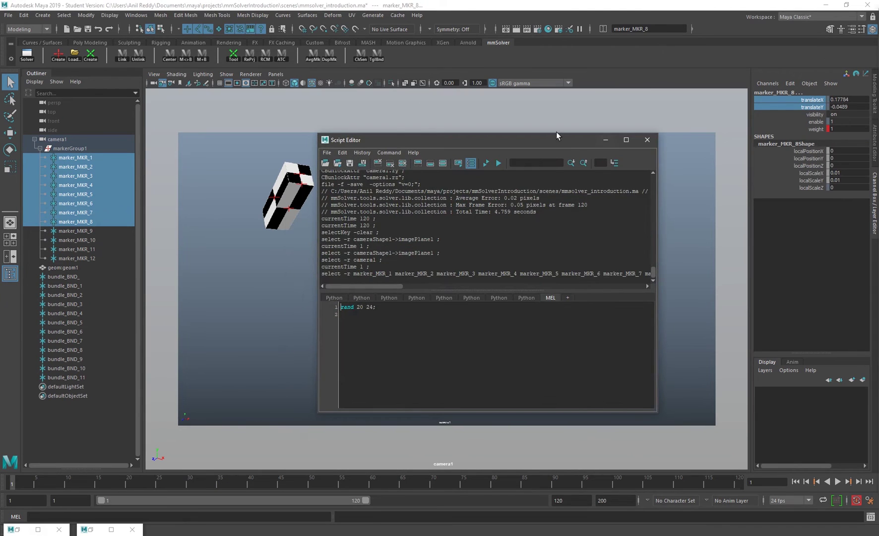
pyautogui.click(606, 141)
pyautogui.click(88, 530)
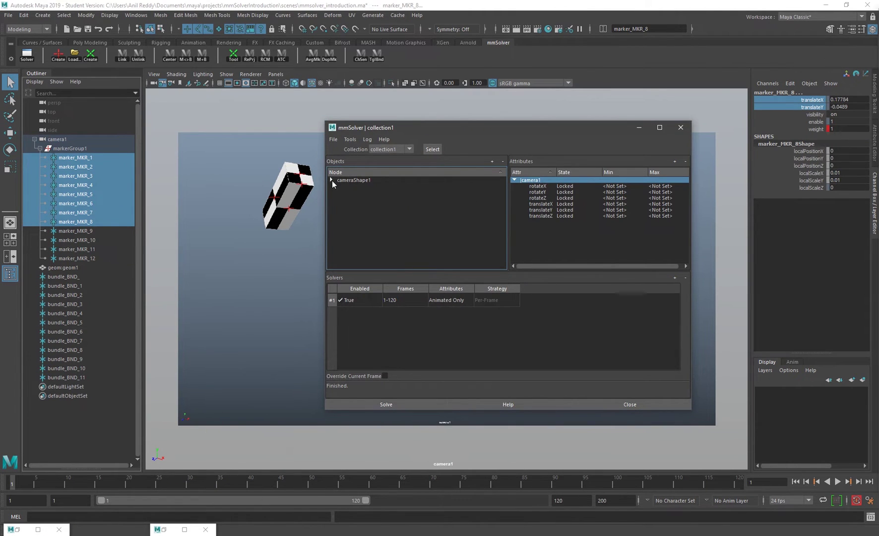
pyautogui.click(332, 181)
pyautogui.click(386, 182)
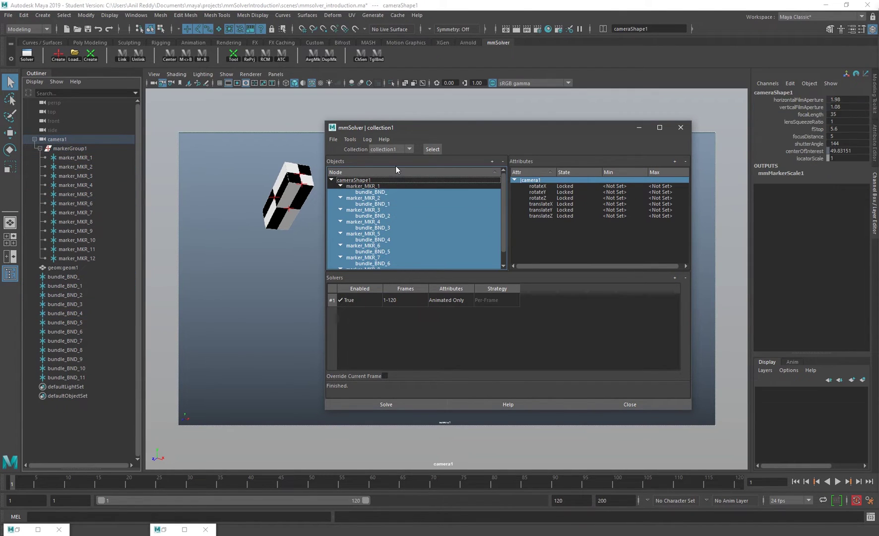
pyautogui.click(367, 186)
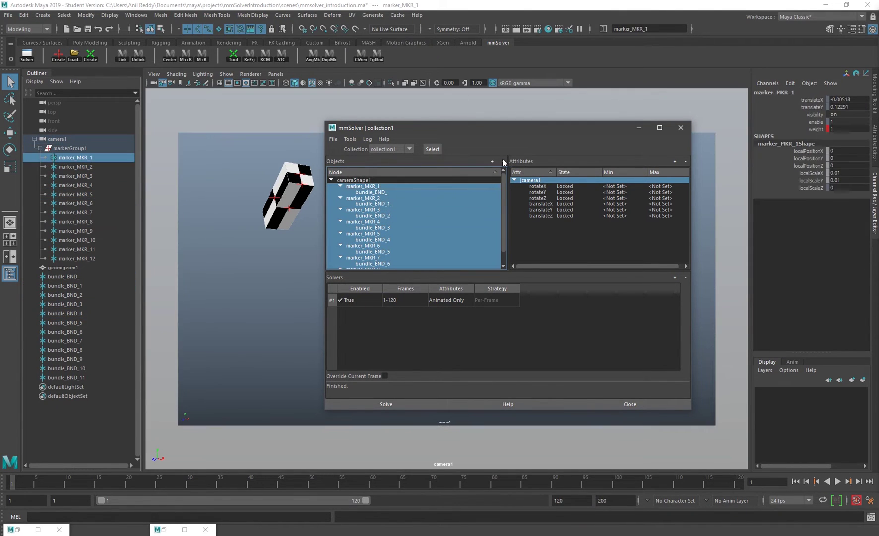
pyautogui.click(503, 161)
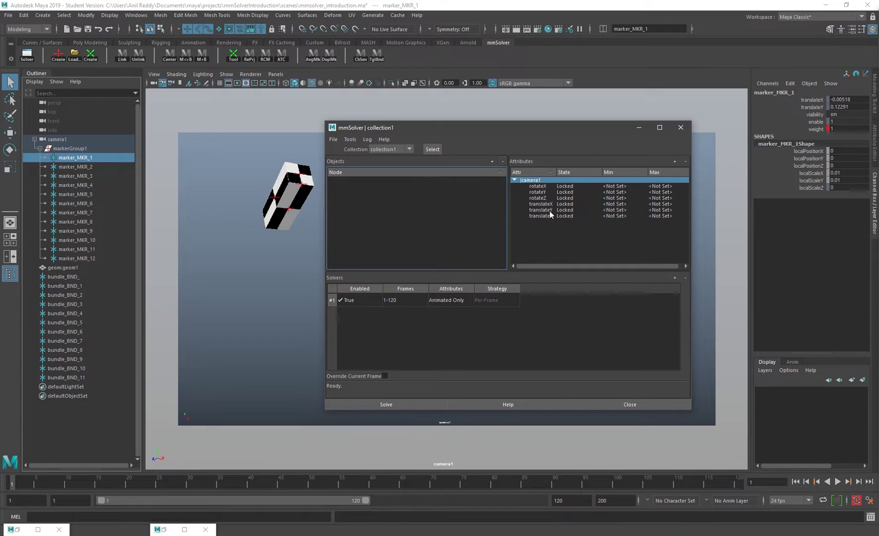
pyautogui.click(606, 180)
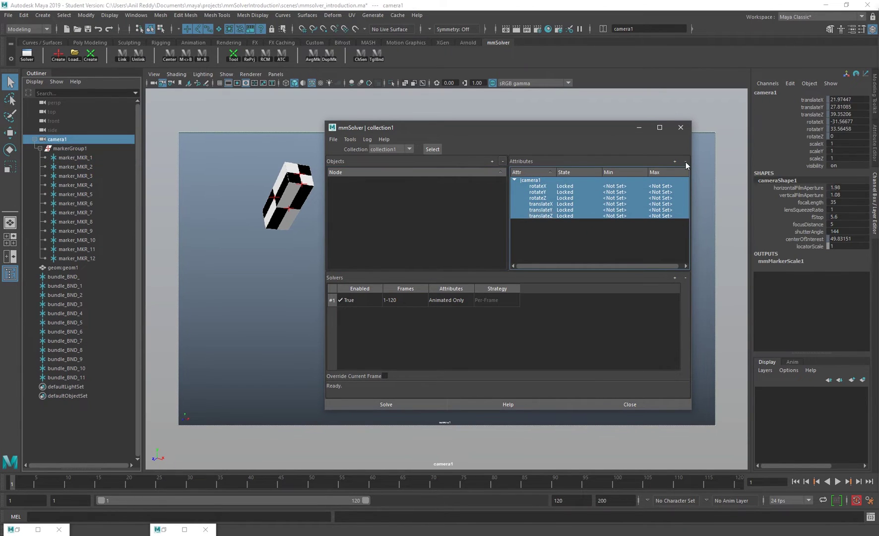
pyautogui.click(685, 161)
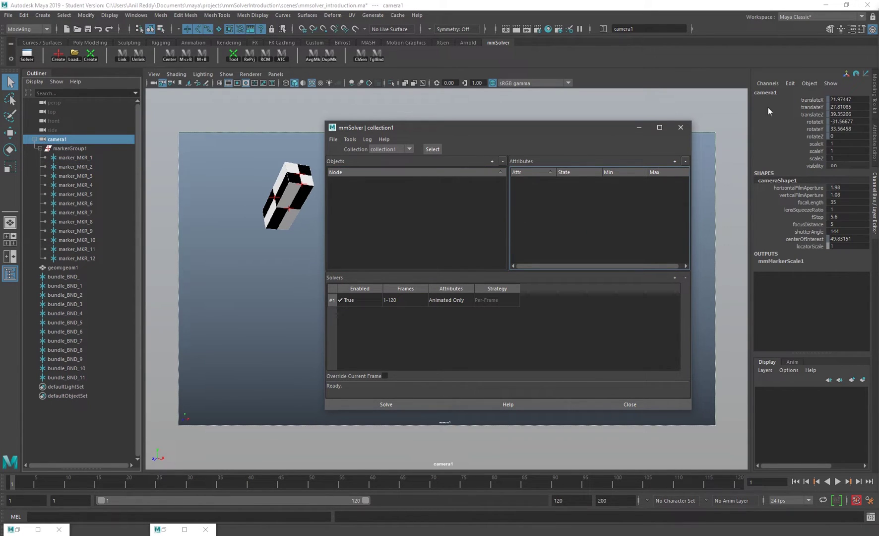
pyautogui.moveTo(96, 229); pyautogui.dragTo(95, 258)
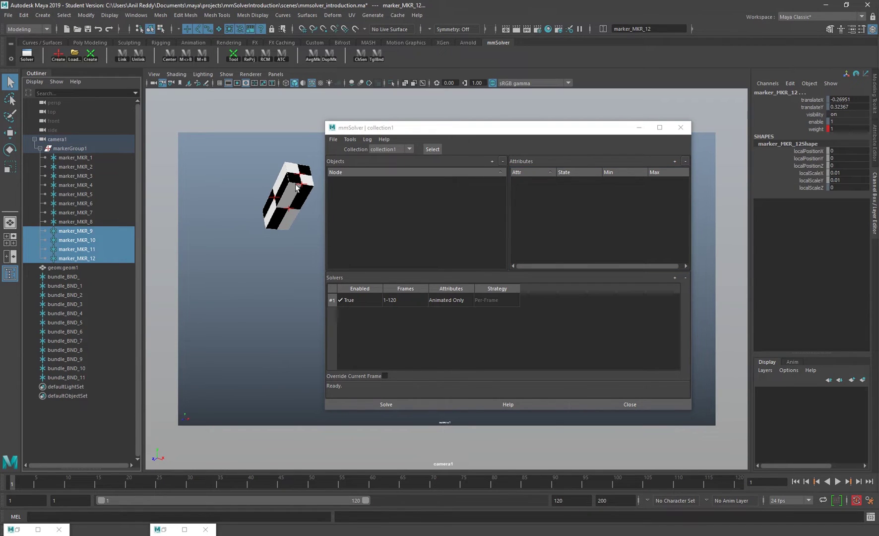
pyautogui.click(492, 161)
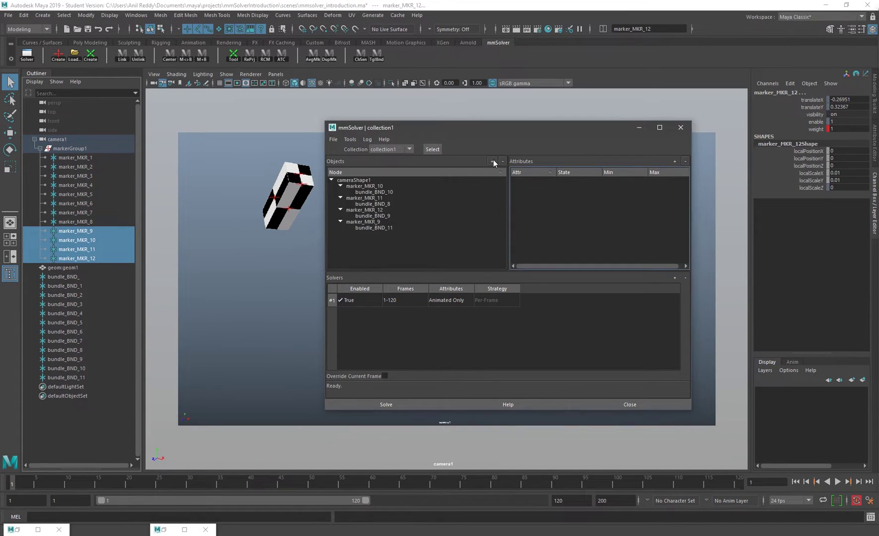
pyautogui.moveTo(373, 186); pyautogui.dragTo(377, 241)
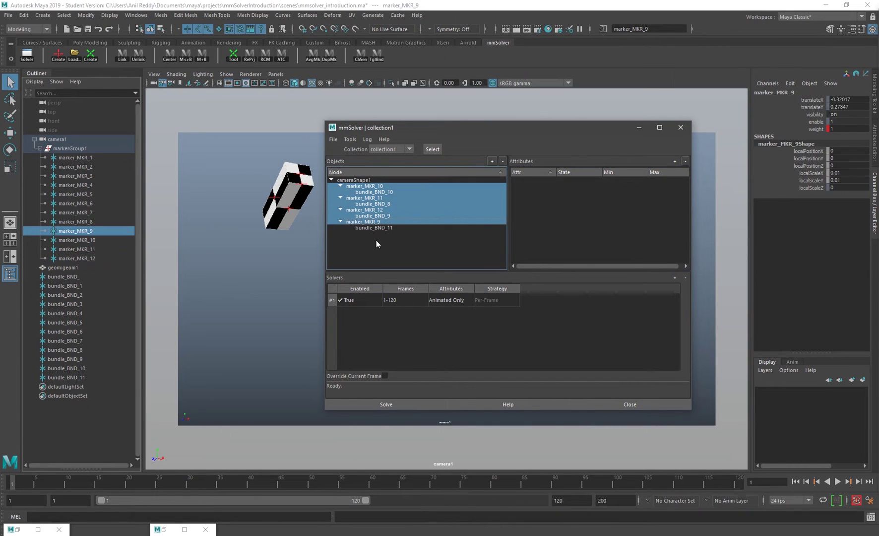
pyautogui.click(373, 243)
pyautogui.moveTo(355, 186); pyautogui.dragTo(362, 231)
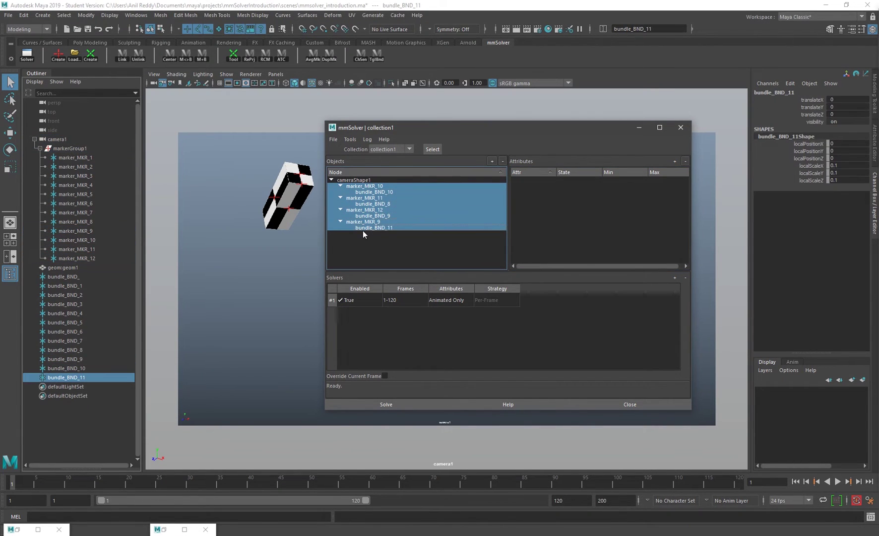
pyautogui.click(503, 162)
# Minimise the mmSolver window and import obj.ma from the project's scenes folder
pyautogui.click(640, 127)
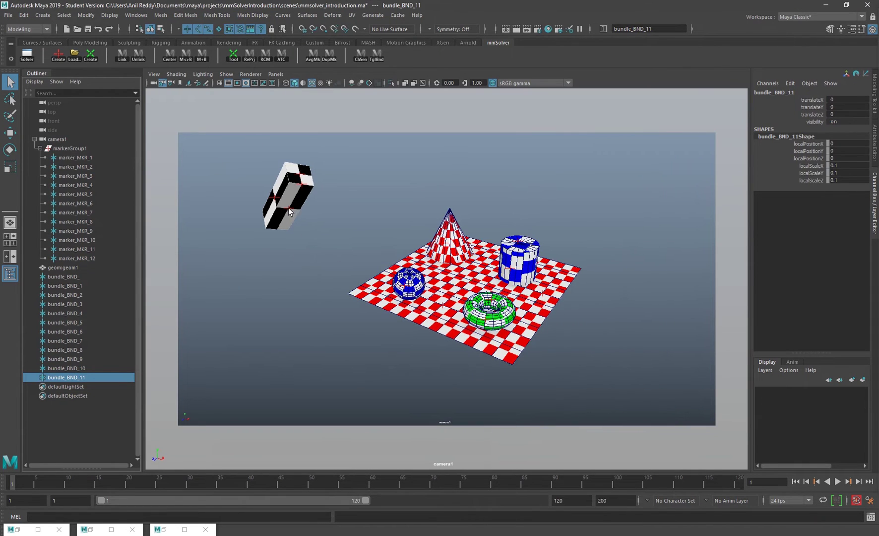
pyautogui.click(296, 275)
pyautogui.click(9, 15)
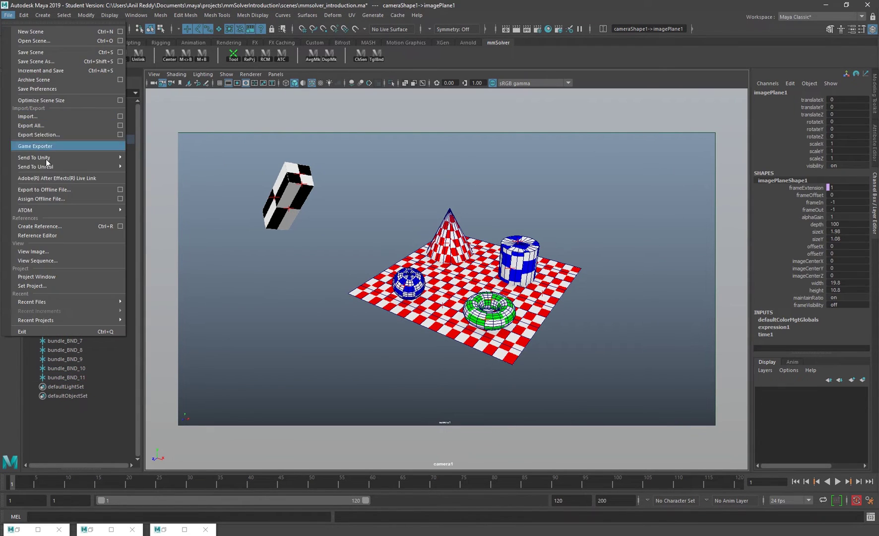
pyautogui.click(65, 118)
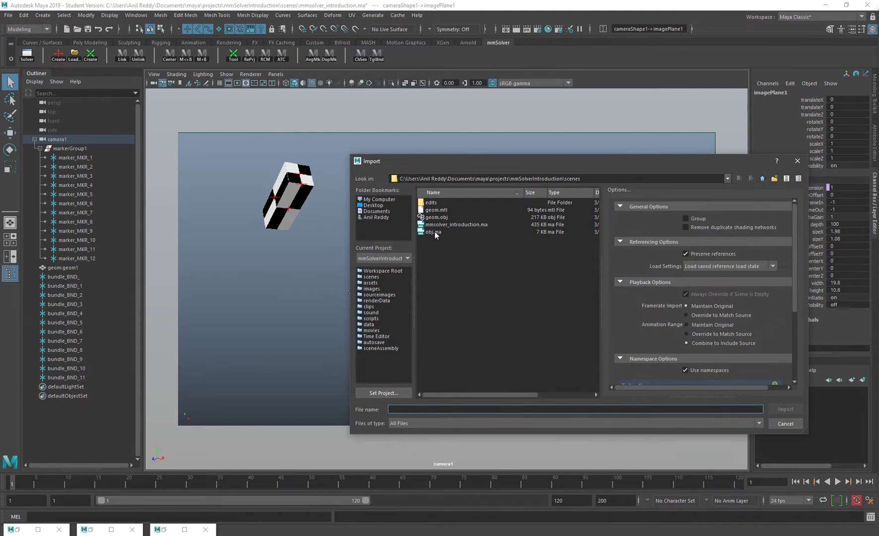
pyautogui.doubleClick(434, 232)
pyautogui.click(420, 280)
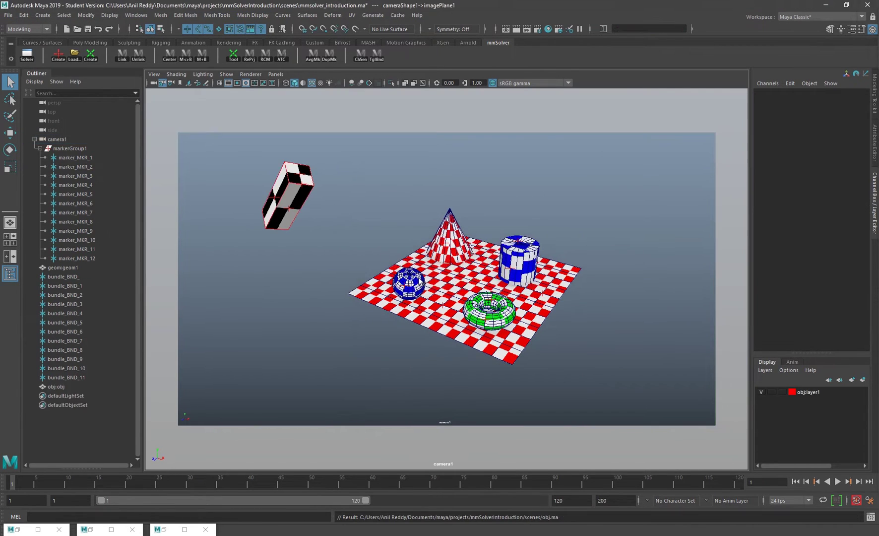
pyautogui.click(290, 222)
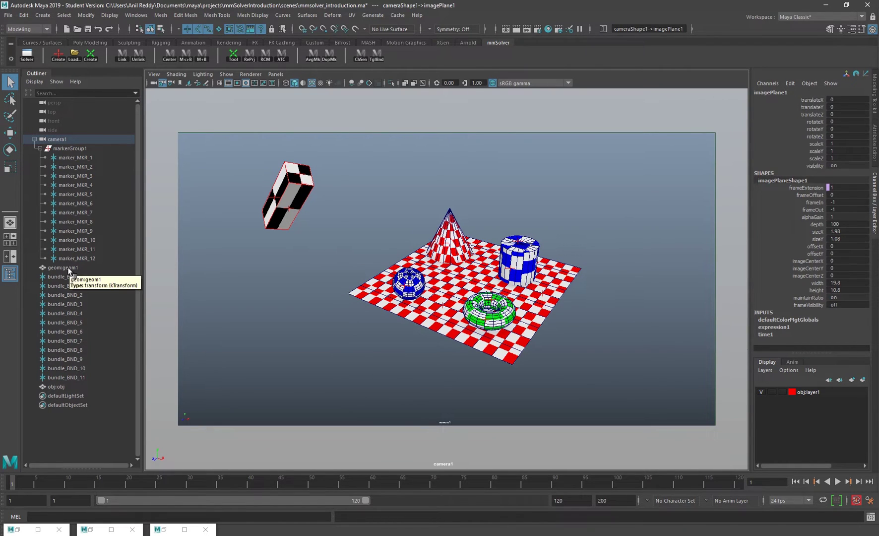
# Move obj:obj off the filmed checkered box to about X 3.4, Y -13.7, Z 7.9
pyautogui.moveTo(65, 388); pyautogui.dragTo(65, 395)
pyautogui.click(63, 385)
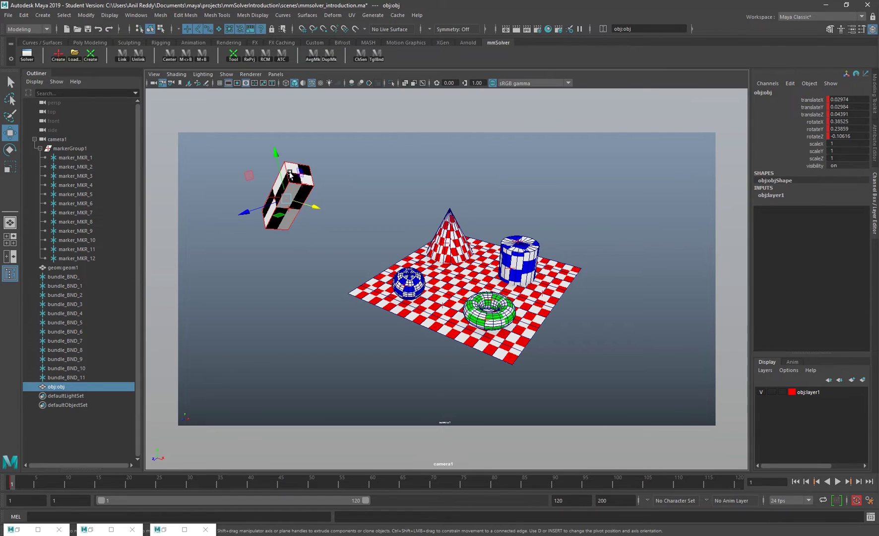
pyautogui.press('w')
pyautogui.moveTo(288, 198); pyautogui.dragTo(275, 324)
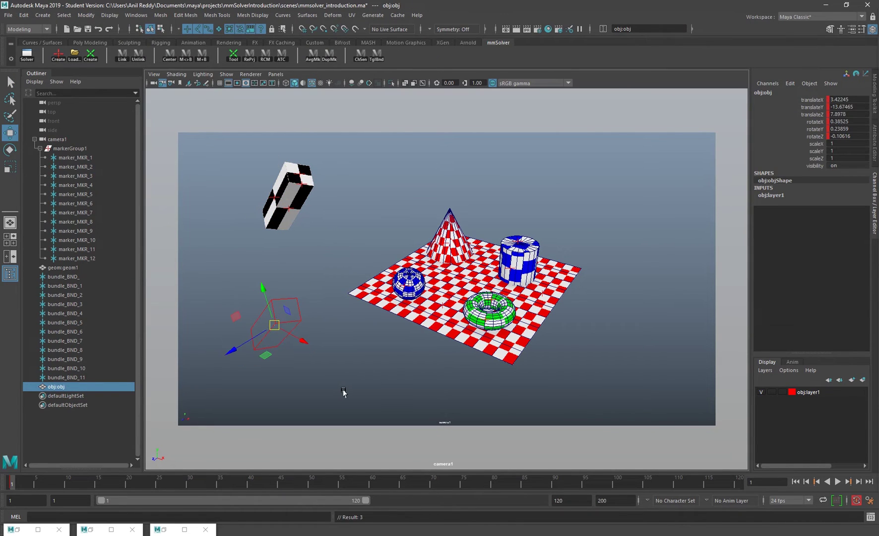
# Break the connections on obj:obj's translate and rotate channels
pyautogui.moveTo(796, 99); pyautogui.dragTo(807, 133)
pyautogui.rightClick(807, 133)
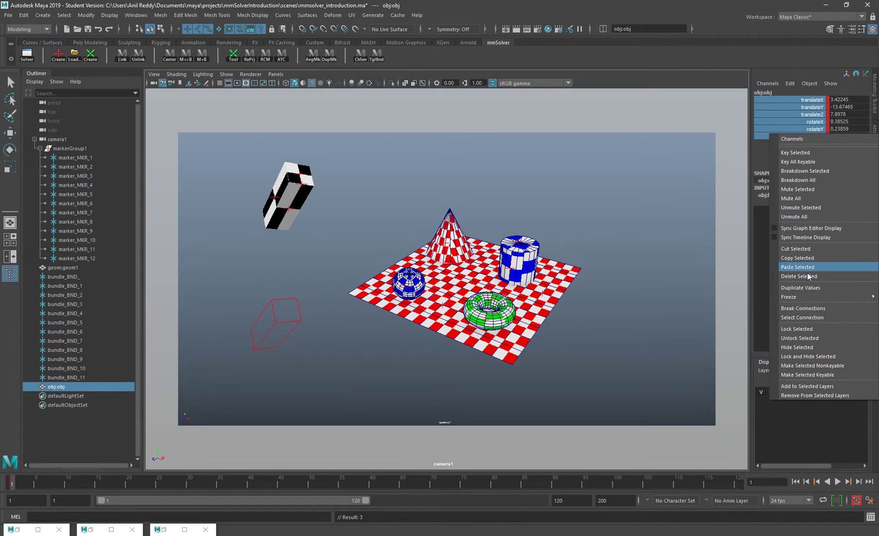
pyautogui.click(809, 307)
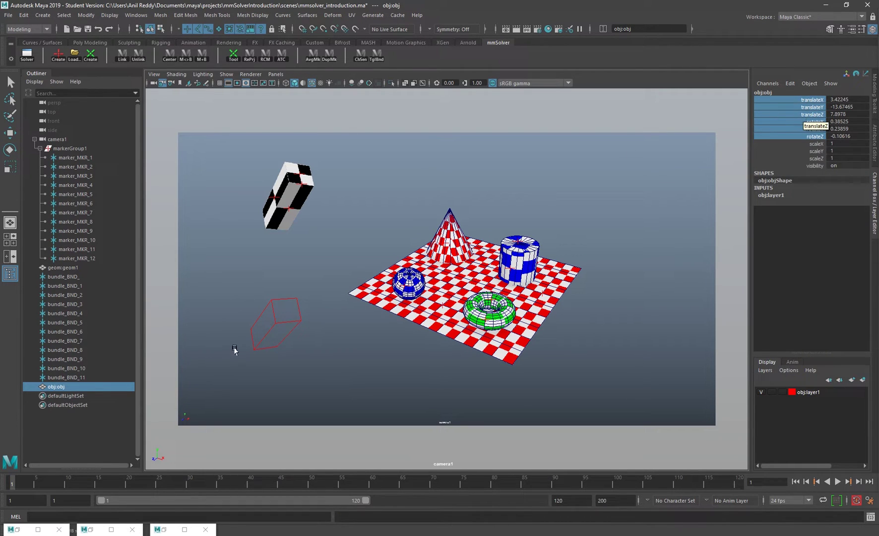
# Key obj:obj's translate and rotate channels at frame 1
pyautogui.click(280, 320)
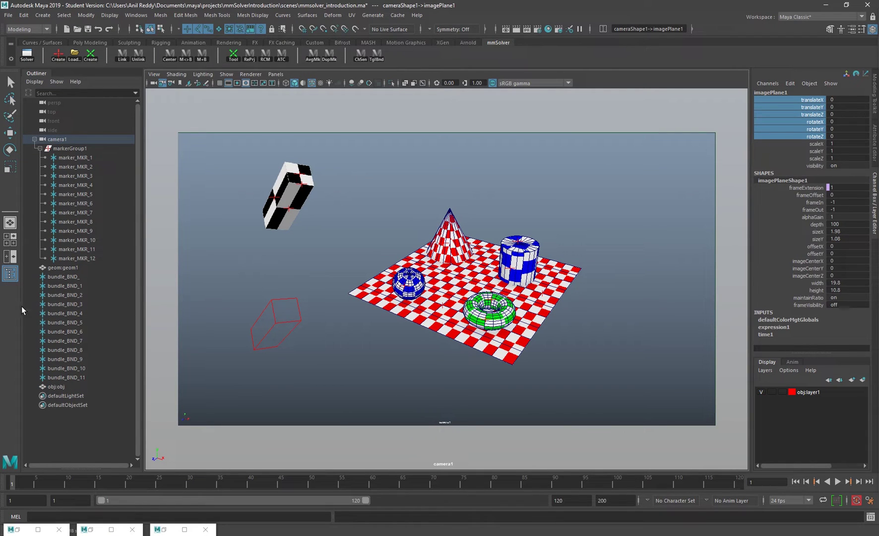
pyautogui.click(78, 384)
pyautogui.rightClick(821, 122)
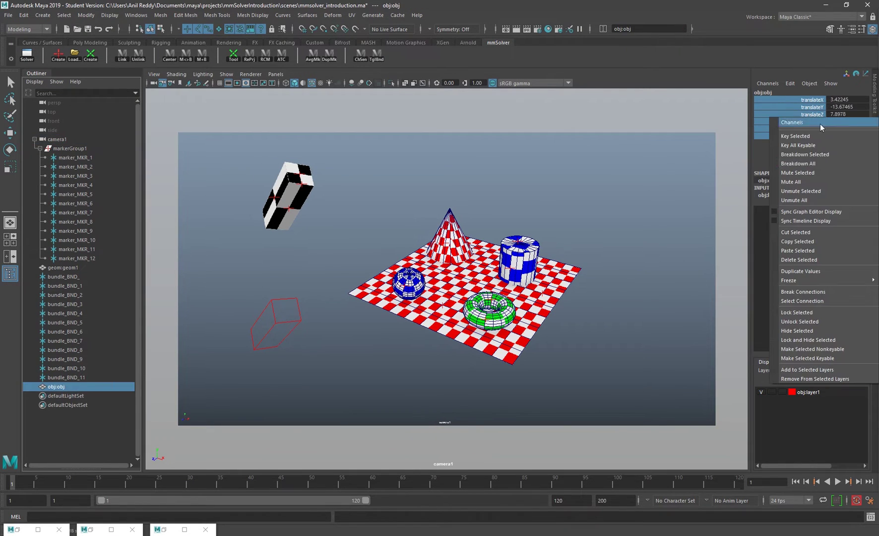
pyautogui.click(814, 136)
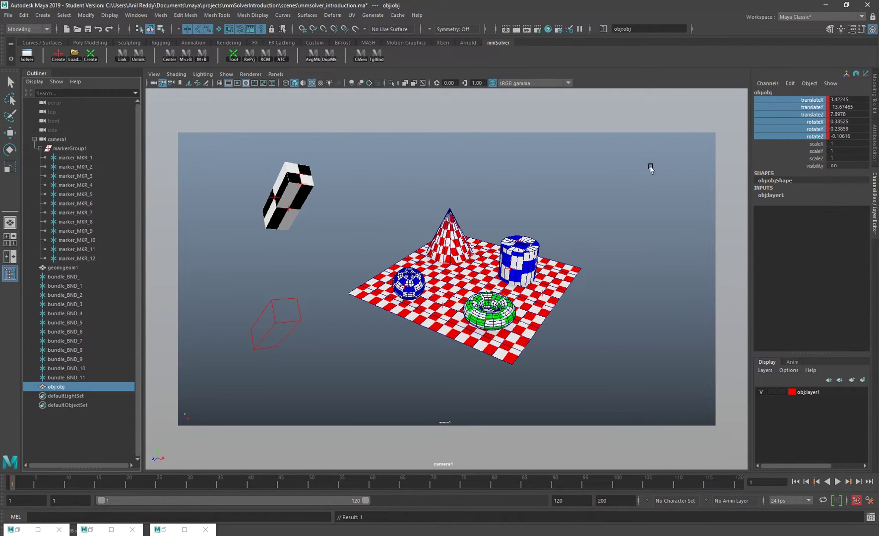
# Move and rotate obj:obj roughly over the filmed checkered box, to about translate 1.05, -0.96, 0.10 and rotate 0.4, 20.0, 5.2
pyautogui.click(272, 311)
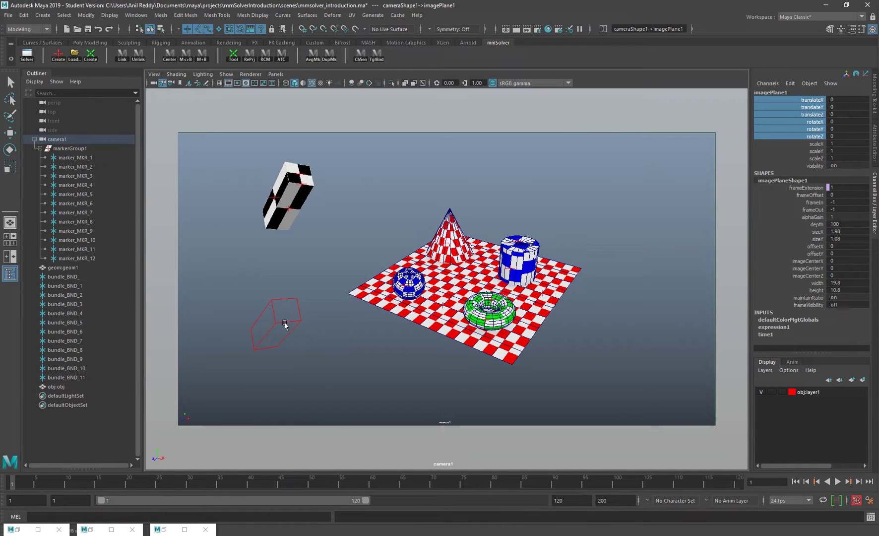
pyautogui.press('w')
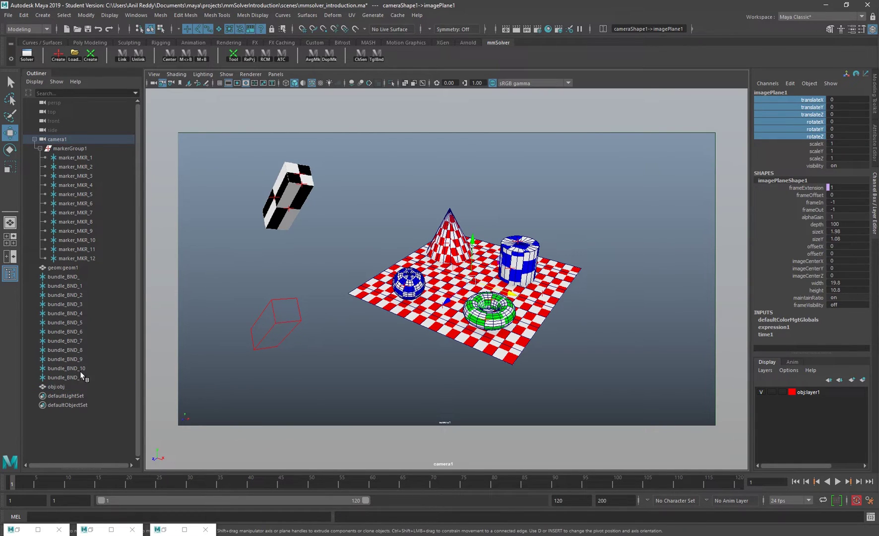
pyautogui.click(59, 387)
pyautogui.moveTo(294, 325); pyautogui.dragTo(301, 213)
pyautogui.press('e')
pyautogui.press('w')
pyautogui.press('e')
pyautogui.press('\\')
pyautogui.moveTo(341, 231); pyautogui.dragTo(350, 232, button='right')
pyautogui.moveTo(277, 223); pyautogui.dragTo(359, 274, button='middle')
pyautogui.moveTo(360, 275); pyautogui.dragTo(422, 281, button='right')
pyautogui.moveTo(460, 288); pyautogui.dragTo(454, 257, button='middle')
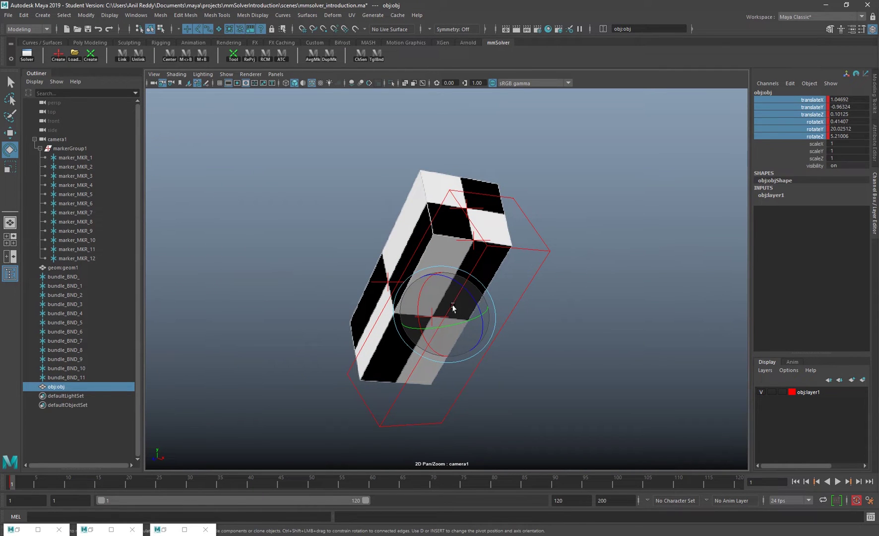
# Refine obj:obj's alignment to about translate 1.05, -0.79, -0.03 and rotate 0.9, 4.2, 4.5, and key its rotation
pyautogui.press('w')
pyautogui.moveTo(449, 313); pyautogui.dragTo(429, 297)
pyautogui.press('e')
pyautogui.hotkey('shift', 'e')
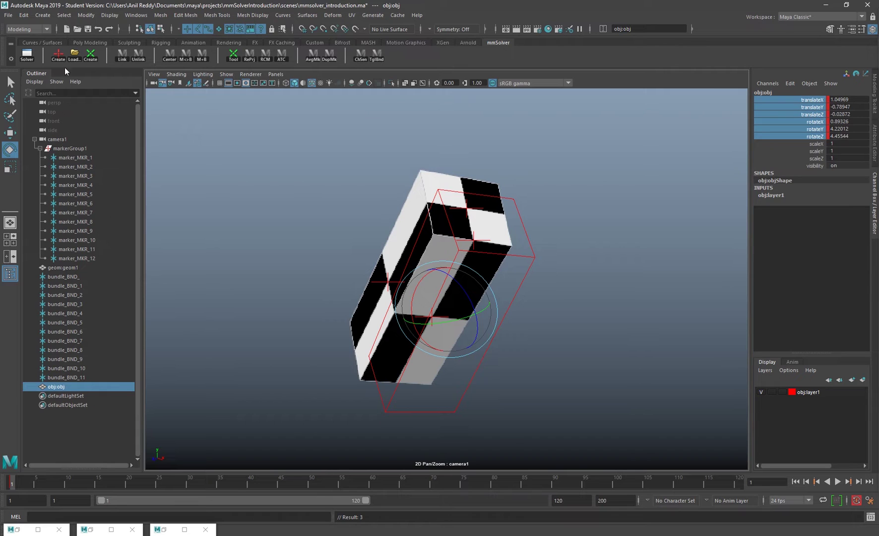
# Reopen the mmSolver window clear of the box and create a new marker with its bundle under camera1
pyautogui.click(27, 54)
pyautogui.moveTo(437, 218); pyautogui.dragTo(622, 113)
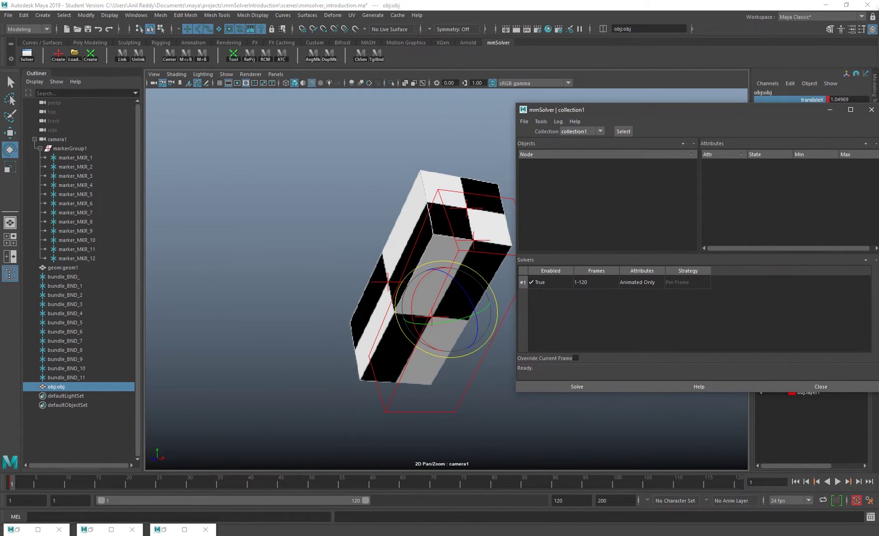
pyautogui.click(58, 54)
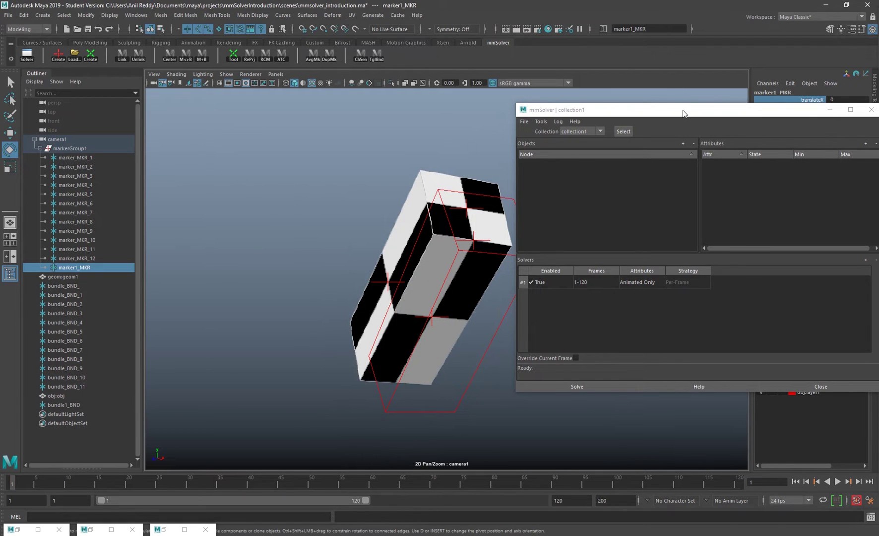
pyautogui.moveTo(683, 113); pyautogui.dragTo(725, 118)
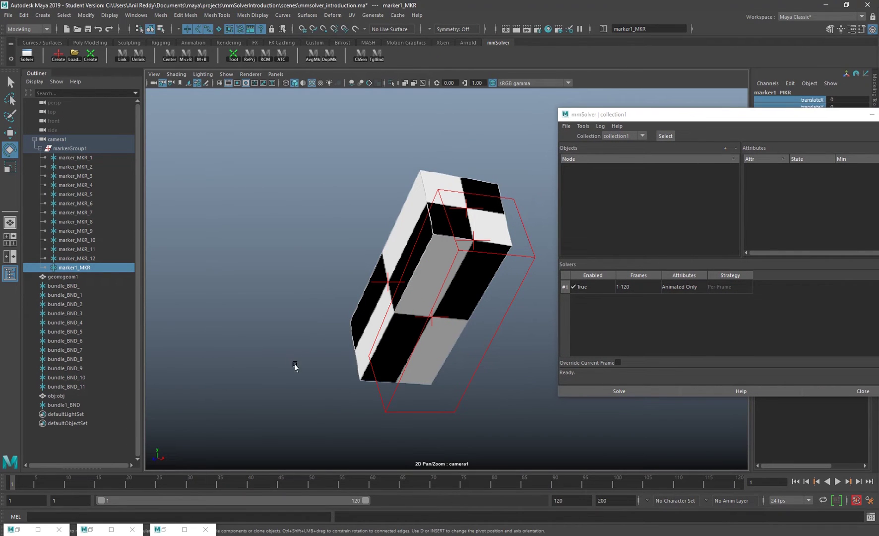
# Place marker1_MKR on the filmed box's upper-left corner, at about X -0.302, Y 0.400
pyautogui.moveTo(294, 366); pyautogui.dragTo(421, 317, button='right')
pyautogui.moveTo(422, 317); pyautogui.dragTo(250, 262, button='middle')
pyautogui.moveTo(408, 300); pyautogui.dragTo(401, 294, button='right')
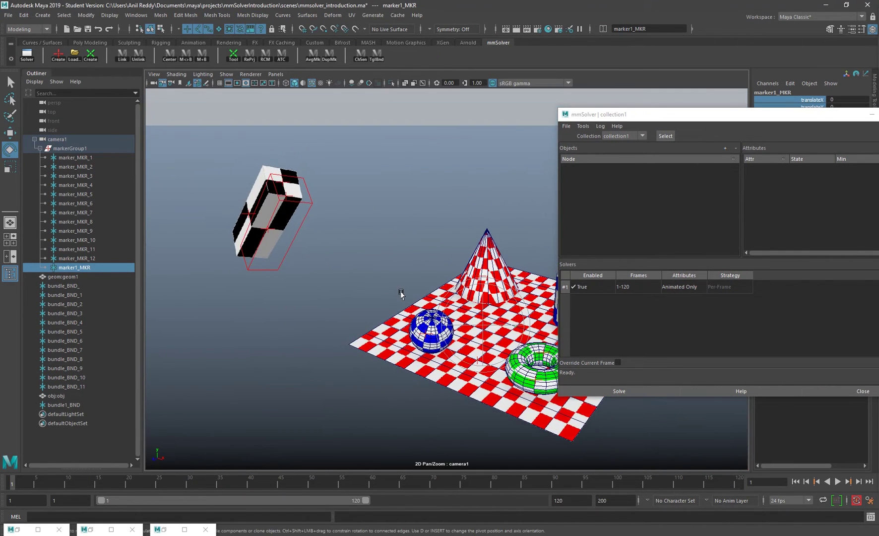
pyautogui.press('w')
pyautogui.moveTo(480, 328); pyautogui.dragTo(263, 171)
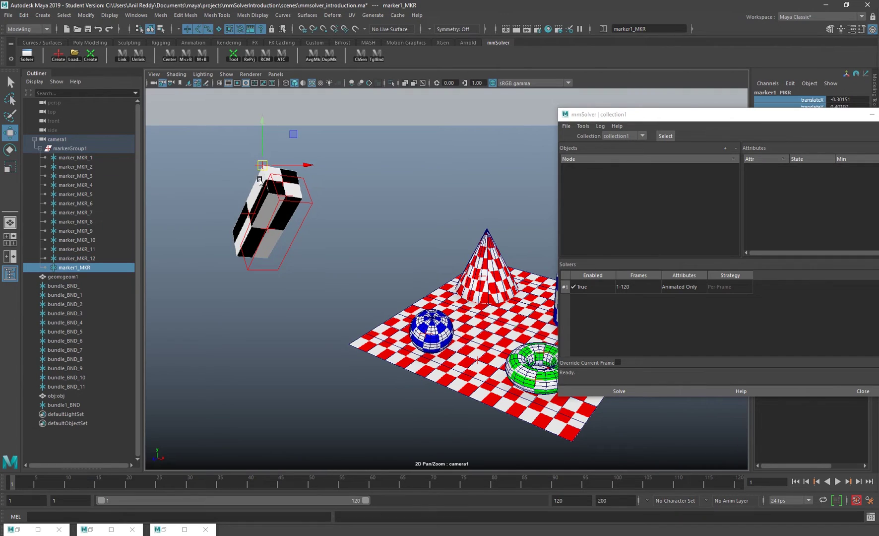
pyautogui.scroll(2, 292, 191)
pyautogui.moveTo(302, 202); pyautogui.dragTo(466, 348, button='middle')
pyautogui.scroll(6, 468, 343)
pyautogui.moveTo(379, 330); pyautogui.dragTo(392, 308, button='middle')
pyautogui.scroll(3, 391, 307)
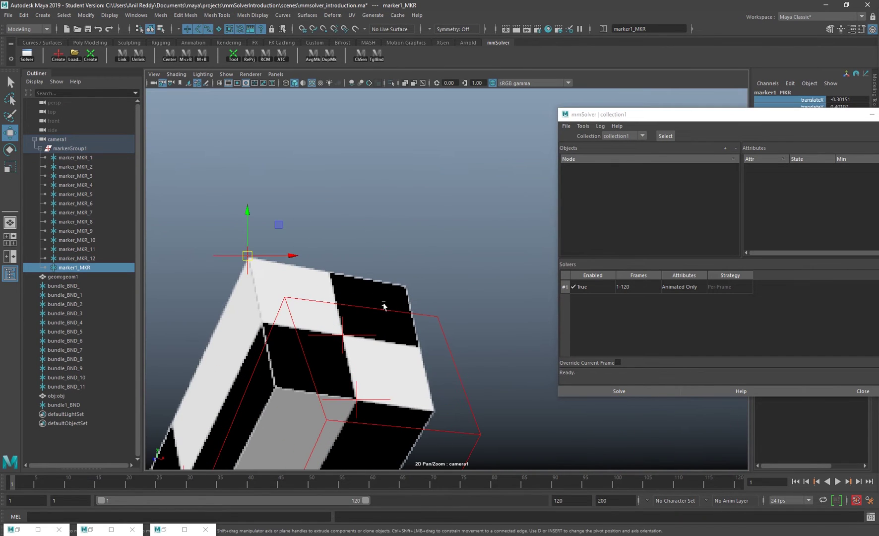
pyautogui.moveTo(248, 256); pyautogui.dragTo(251, 261)
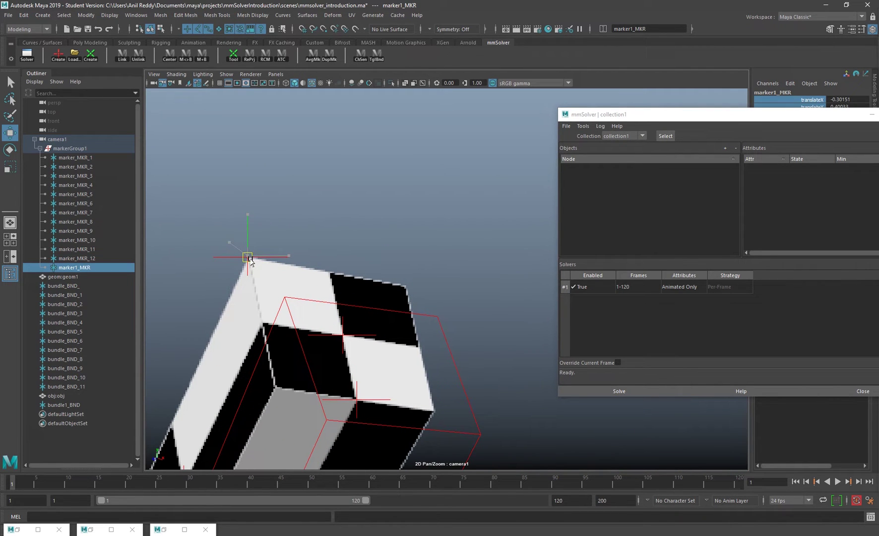
# Switch to bundle1_BND and snap it to the corner of obj:obj that matches marker1_MKR
pyautogui.click(186, 55)
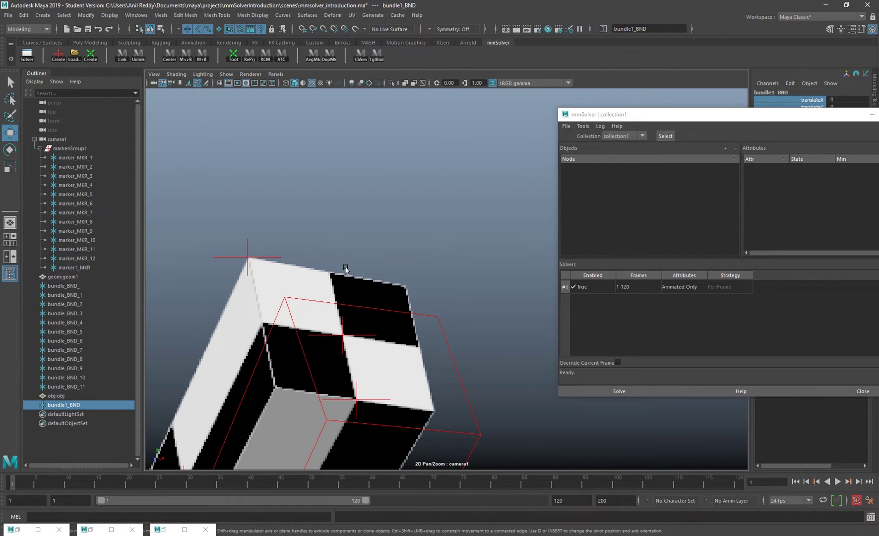
pyautogui.moveTo(393, 243); pyautogui.dragTo(284, 297, button='middle')
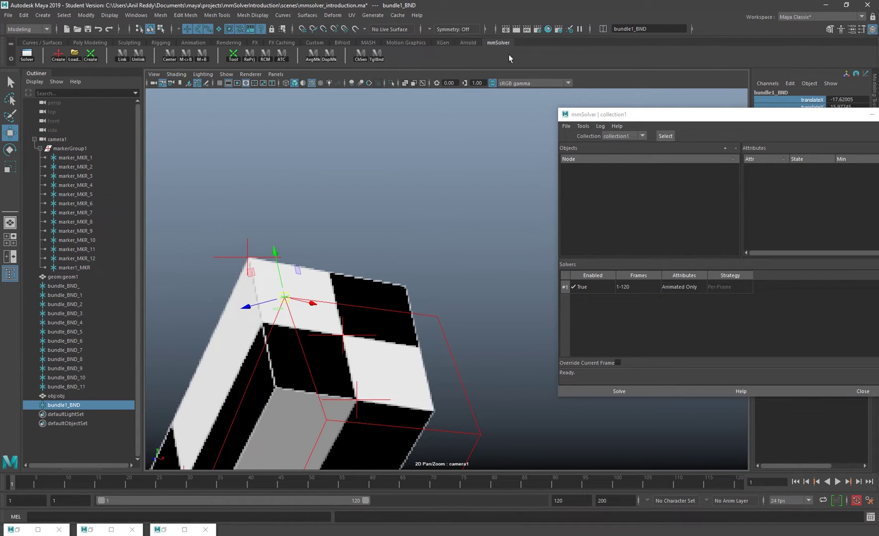
pyautogui.moveTo(680, 114); pyautogui.dragTo(620, 111)
# Hide marker_MKR_9 to marker_MKR_12 together with bundle_BND_8 to bundle_BND_11, and minimise the mmSolver window
pyautogui.moveTo(87, 232); pyautogui.dragTo(90, 258)
pyautogui.keyDown('alt'); pyautogui.moveTo(358, 265); pyautogui.dragTo(357, 230, button='right'); pyautogui.keyUp('alt')
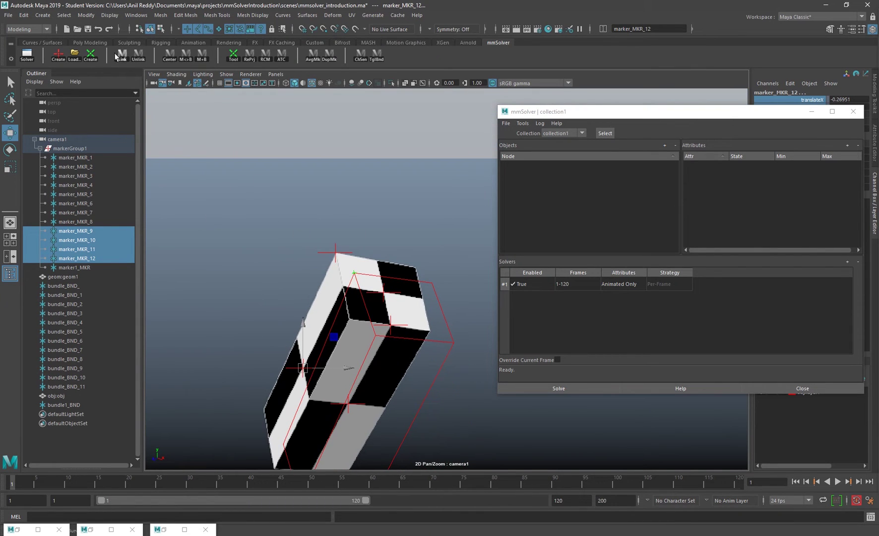
pyautogui.keyDown('ctrl'); pyautogui.moveTo(75, 358); pyautogui.dragTo(74, 386); pyautogui.keyUp('ctrl')
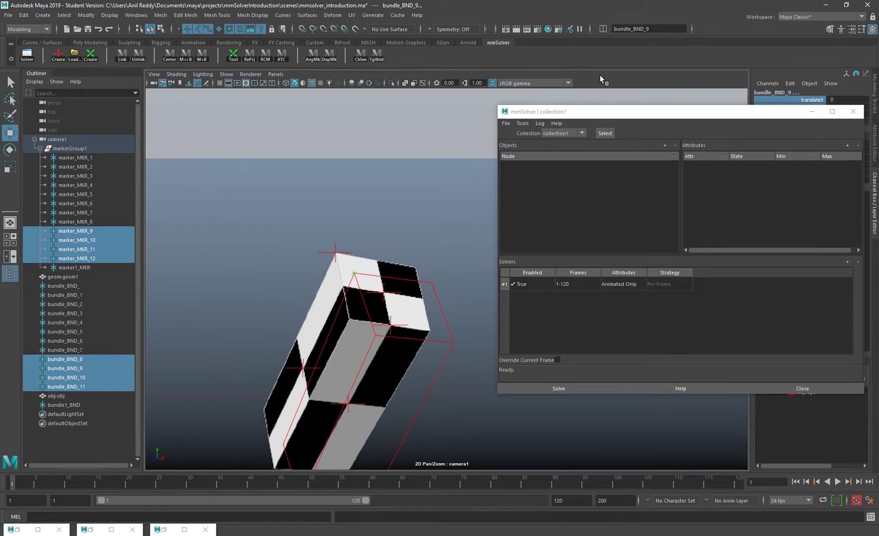
pyautogui.press('h')
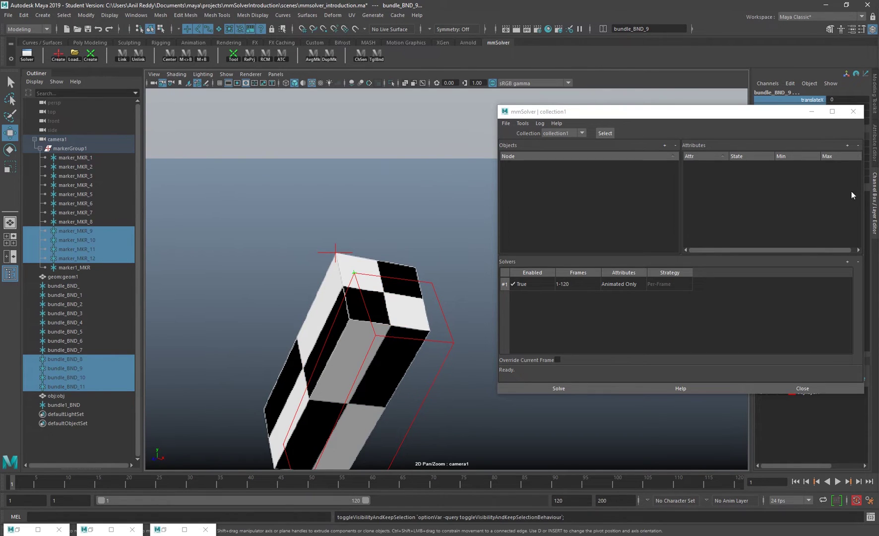
pyautogui.click(811, 111)
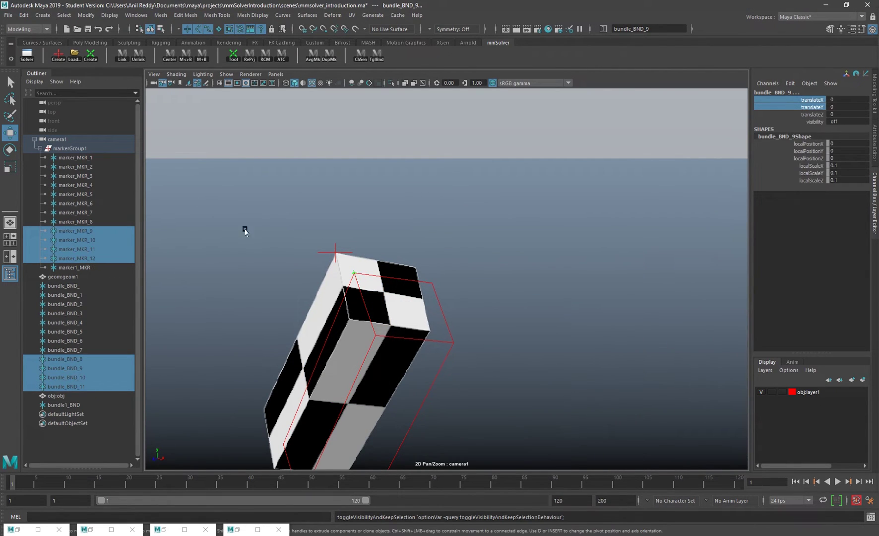
# Create a second marker and place it on the right corner of the filmed box's end face, at about X -0.247, Y 0.317
pyautogui.click(369, 221)
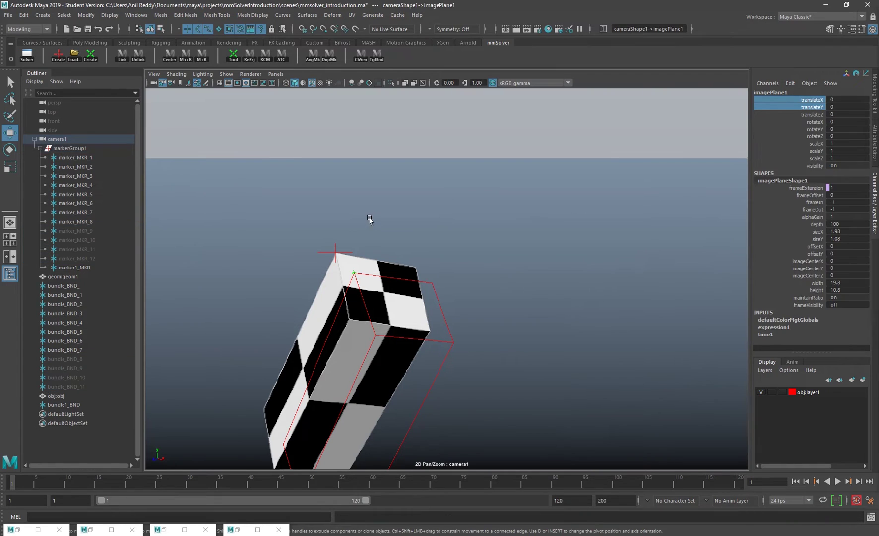
pyautogui.click(58, 55)
pyautogui.scroll(-4, 463, 279)
pyautogui.moveTo(459, 275); pyautogui.dragTo(371, 231, button='middle')
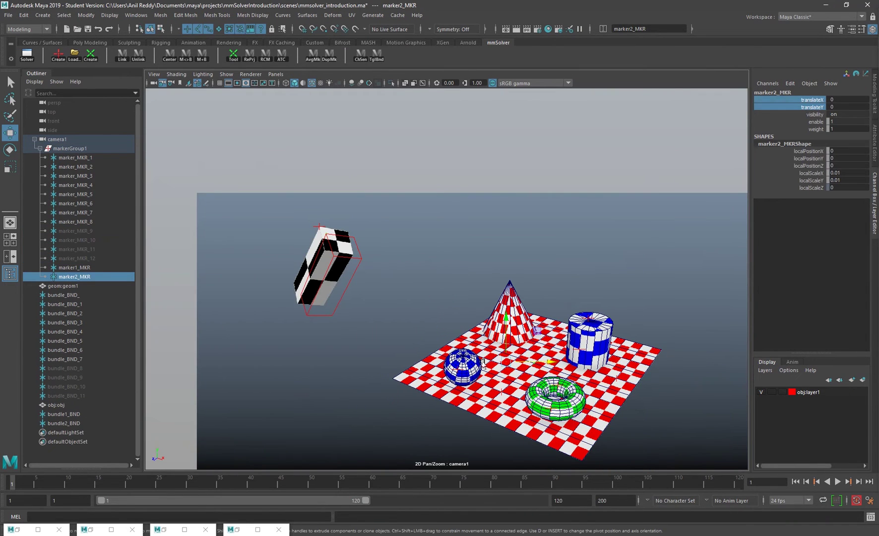
pyautogui.moveTo(506, 362); pyautogui.dragTo(351, 257)
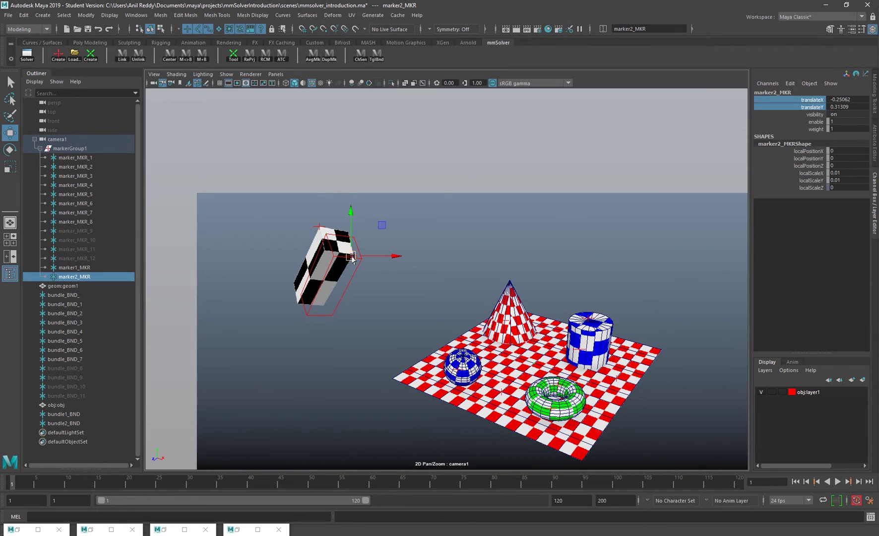
pyautogui.scroll(6, 436, 313)
pyautogui.scroll(3, 437, 313)
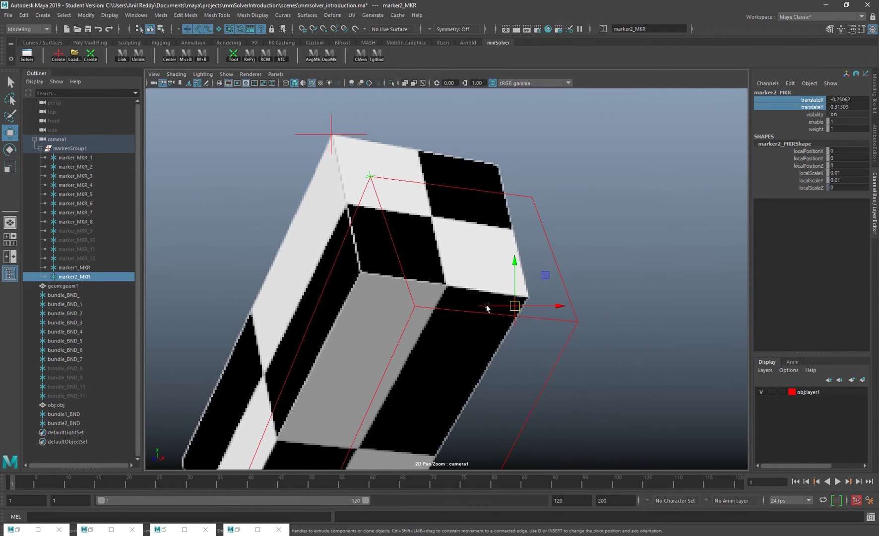
pyautogui.moveTo(513, 303); pyautogui.dragTo(525, 302)
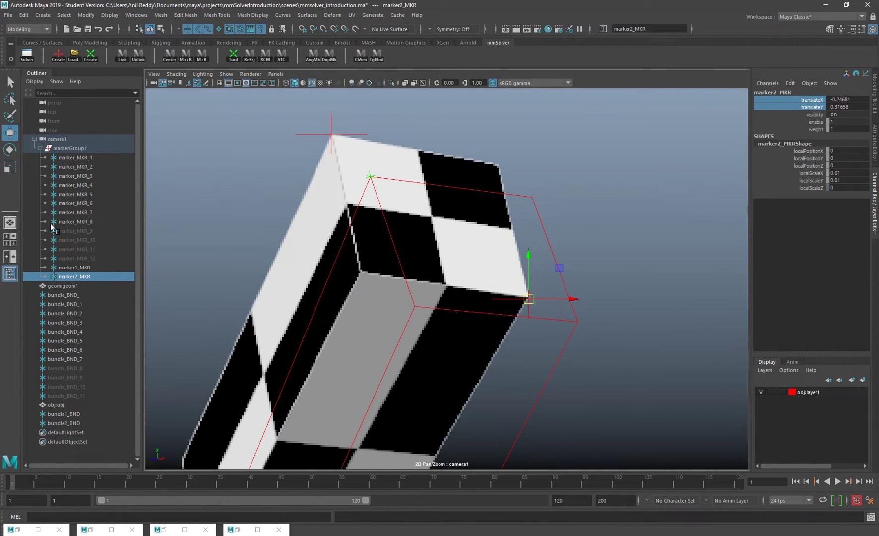
# Select bundle2_BND and snap it to the right-hand corner of obj:obj that matches marker2_MKR
pyautogui.click(202, 55)
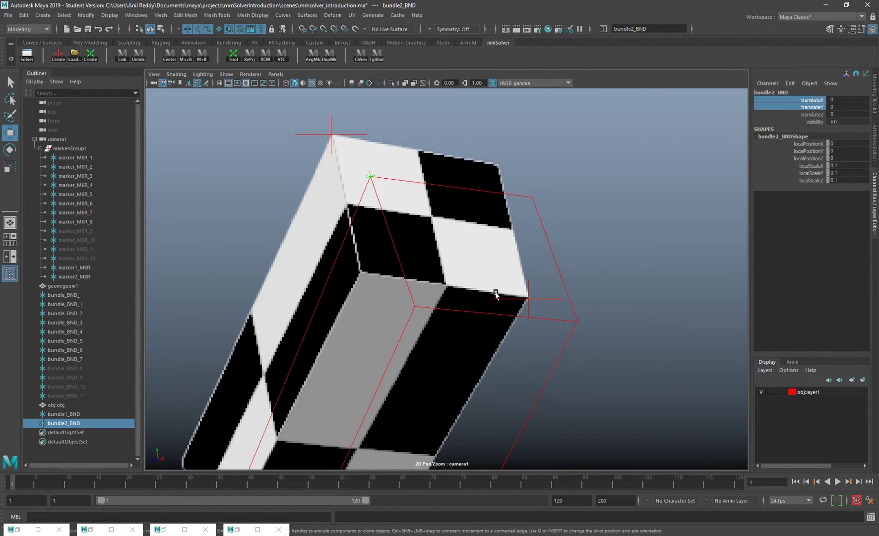
pyautogui.moveTo(595, 245); pyautogui.dragTo(599, 328, button='middle')
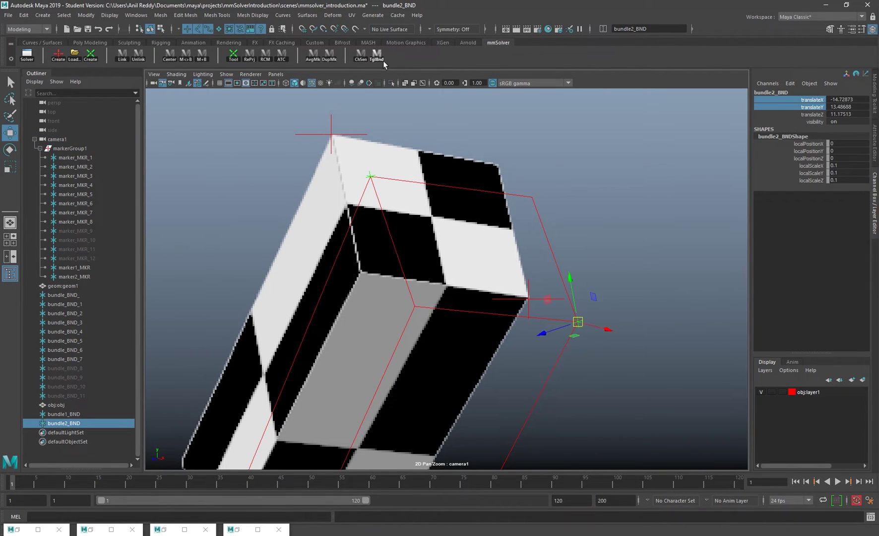
pyautogui.scroll(-5, 406, 179)
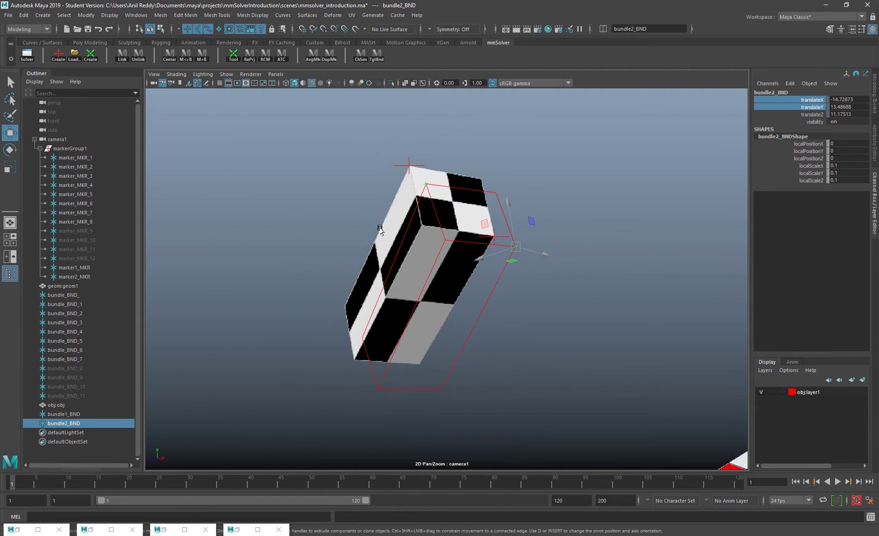
# Create a third marker and place it on the filmed box's far-left corner, at about X -0.343, Y 0.237
pyautogui.click(58, 54)
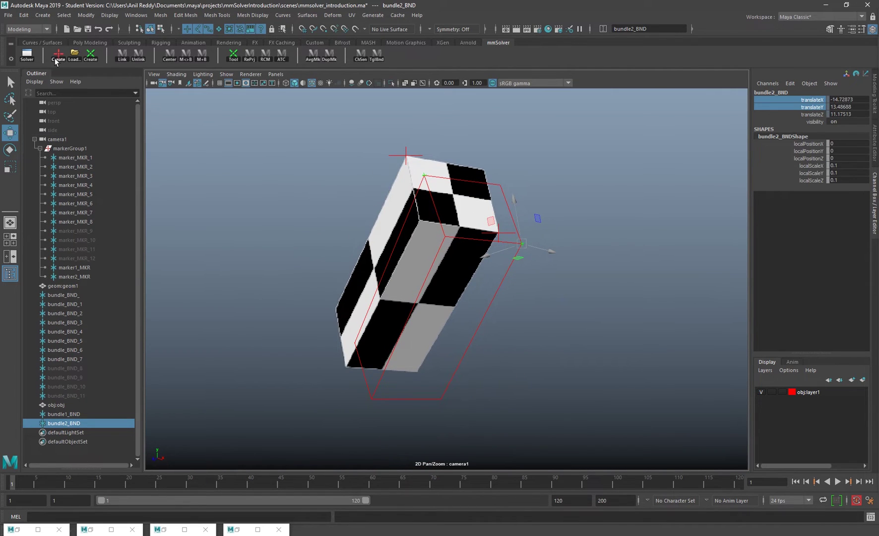
pyautogui.scroll(-3, 677, 344)
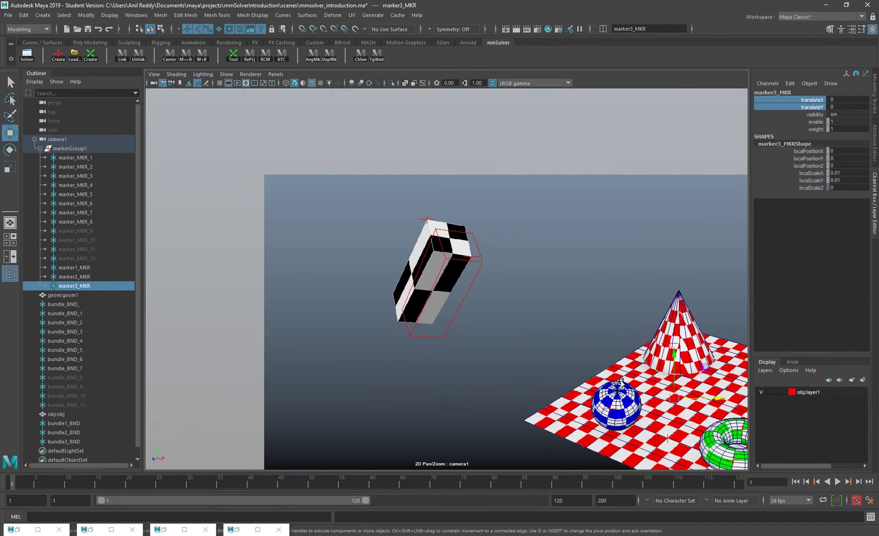
pyautogui.moveTo(674, 407); pyautogui.dragTo(385, 314)
pyautogui.scroll(10, 391, 296)
pyautogui.scroll(5, 434, 350)
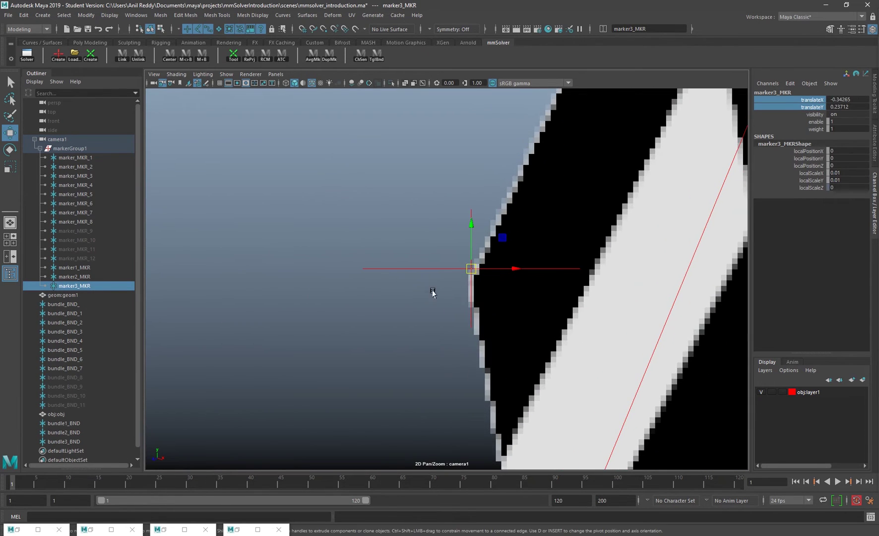
pyautogui.moveTo(470, 272); pyautogui.dragTo(471, 276)
pyautogui.scroll(-5, 467, 228)
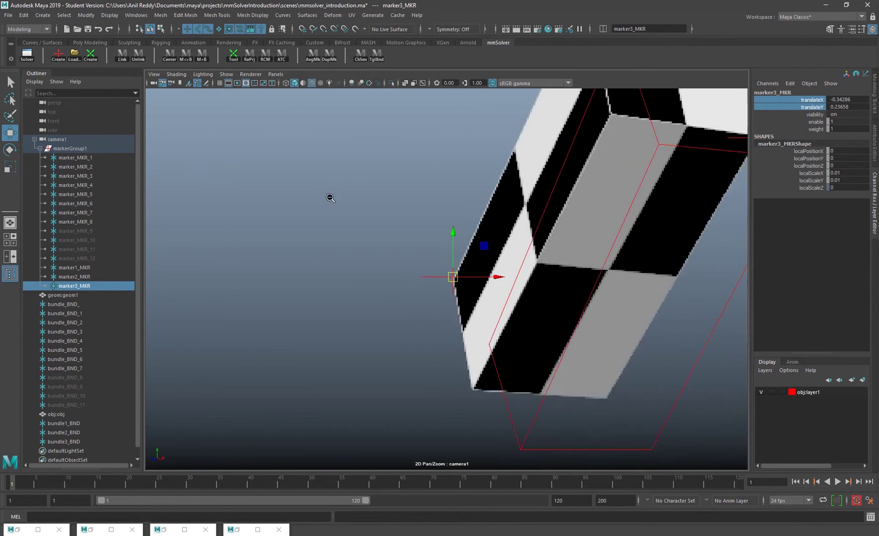
# Switch to bundle3_BND and snap it to the left-hand corner of obj:obj that matches marker3_MKR
pyautogui.click(185, 54)
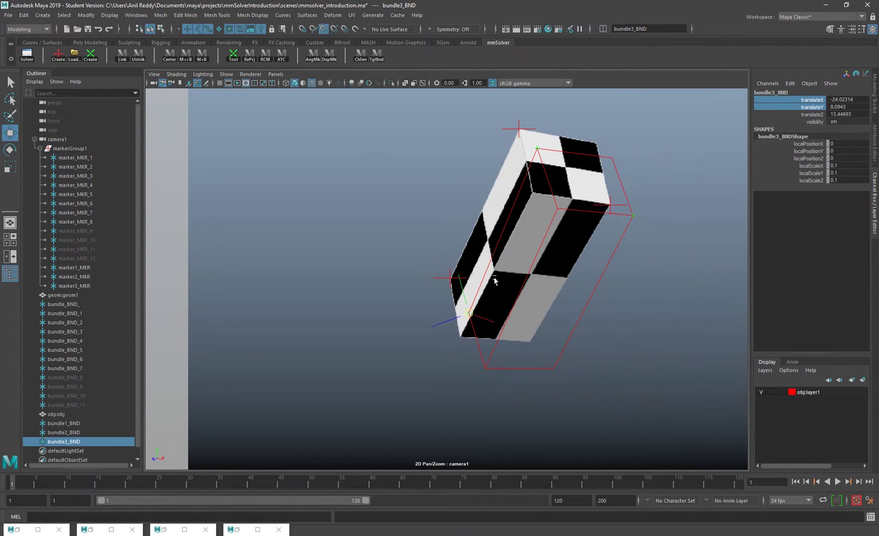
pyautogui.moveTo(495, 280); pyautogui.dragTo(480, 299, button='middle')
# Create a fourth marker and place it on the filmed box's lower-right corner, at about X -0.294, Y 0.167
pyautogui.click(58, 55)
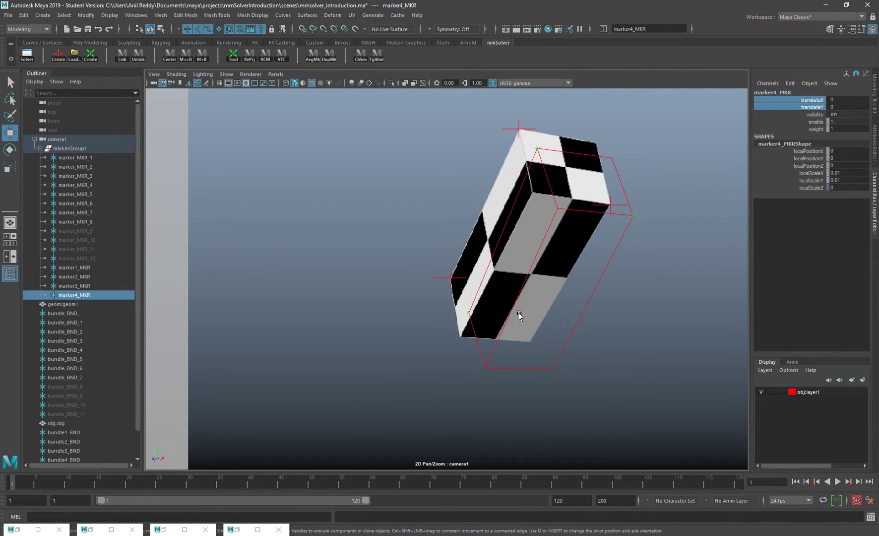
pyautogui.moveTo(373, 206); pyautogui.dragTo(532, 347, button='middle')
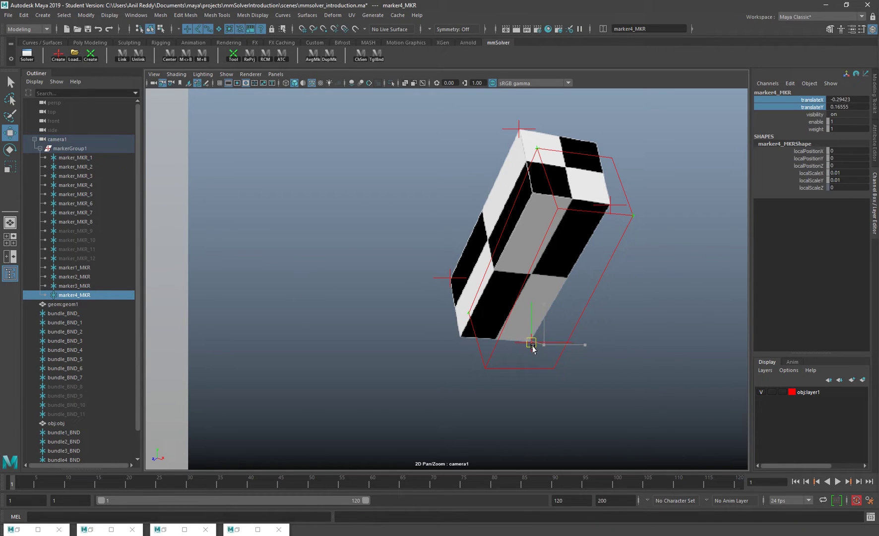
pyautogui.scroll(6, 531, 347)
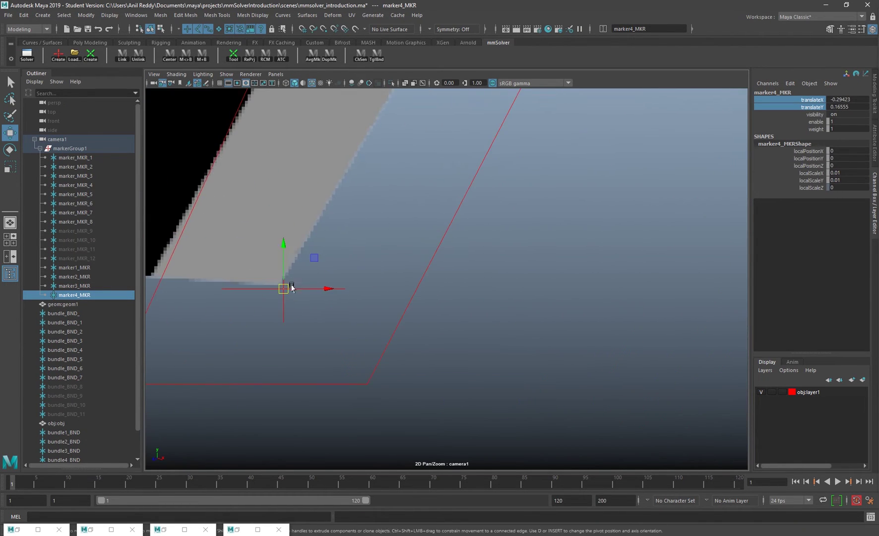
pyautogui.scroll(-2, 379, 305)
pyautogui.moveTo(379, 305); pyautogui.dragTo(382, 304, button='middle')
pyautogui.scroll(-1, 479, 310)
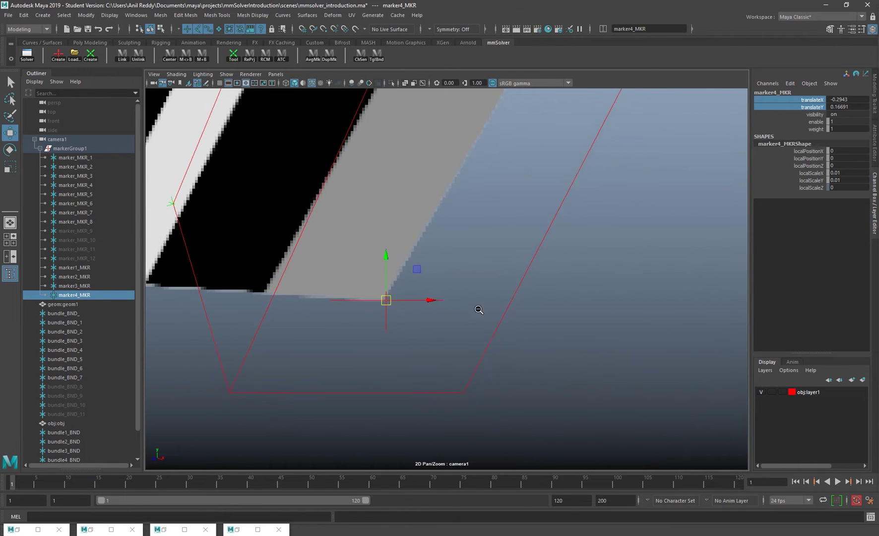
pyautogui.scroll(-2, 478, 309)
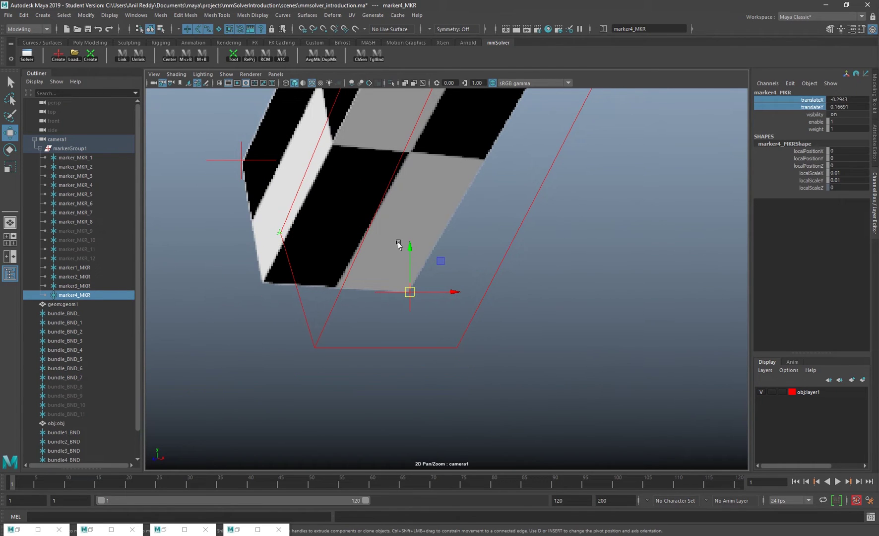
# Switch to bundle4_BND and snap it to the lower-right vertex of obj:obj that matches marker4_MKR
pyautogui.click(186, 53)
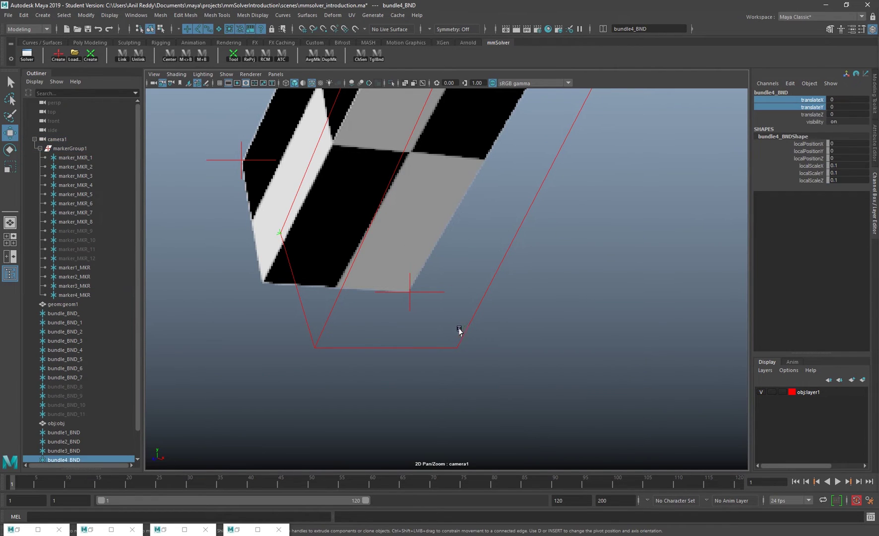
pyautogui.press('v')
pyautogui.moveTo(445, 290); pyautogui.dragTo(455, 350, button='middle')
pyautogui.scroll(-1, 75, 395)
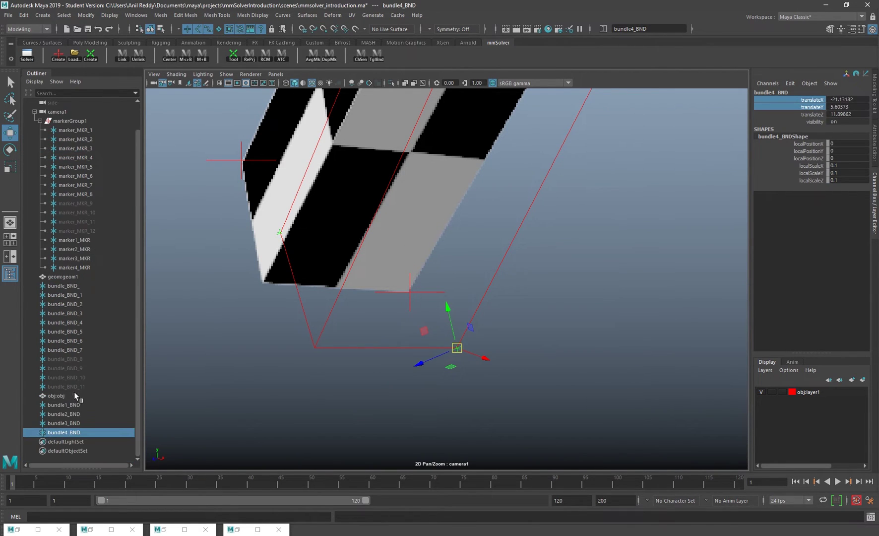
pyautogui.scroll(-5, 433, 255)
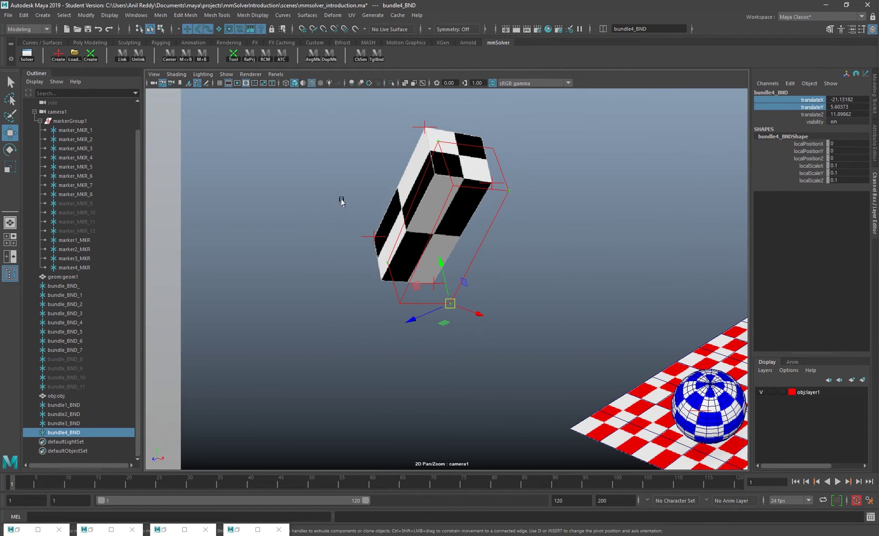
# Lock bundle1_BND through bundle4_BND, check them individually, and unlock all four again
pyautogui.click(75, 405)
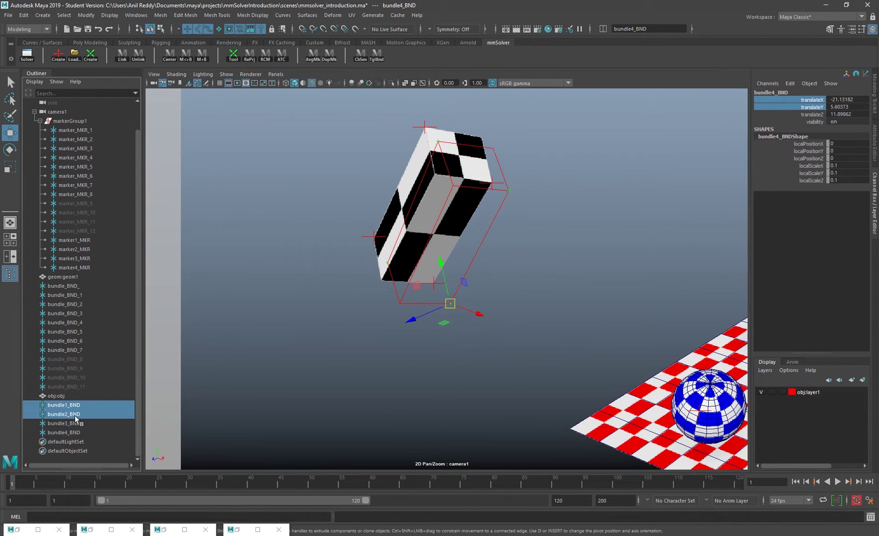
pyautogui.keyDown('shift'); pyautogui.click(77, 432); pyautogui.keyUp('shift')
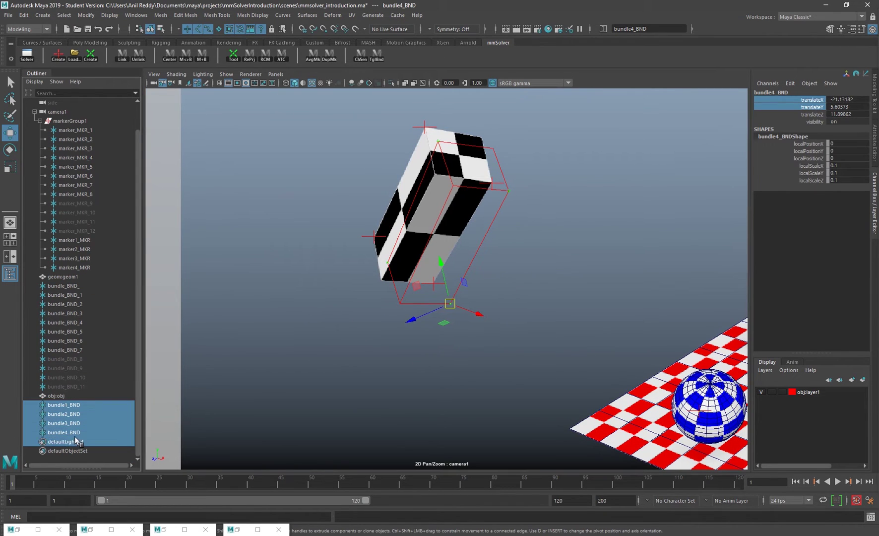
pyautogui.click(378, 56)
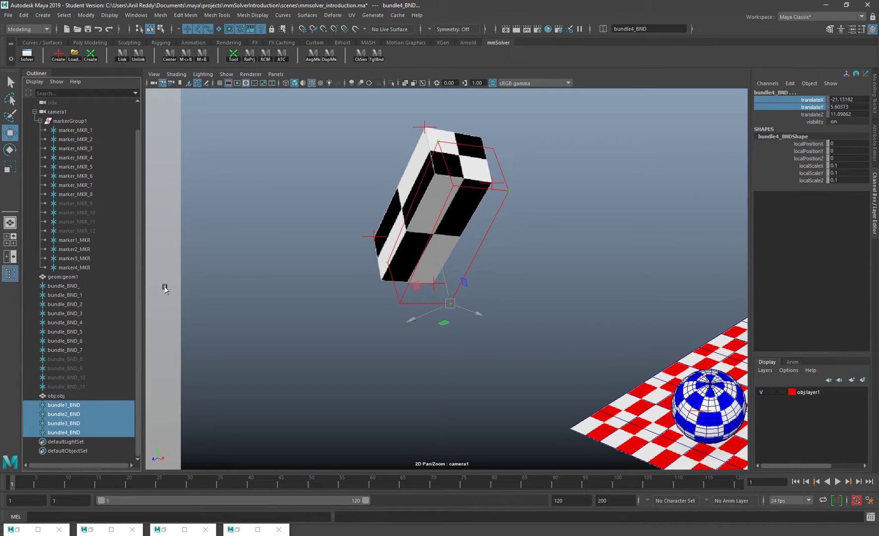
pyautogui.click(85, 405)
pyautogui.click(83, 413)
pyautogui.click(80, 422)
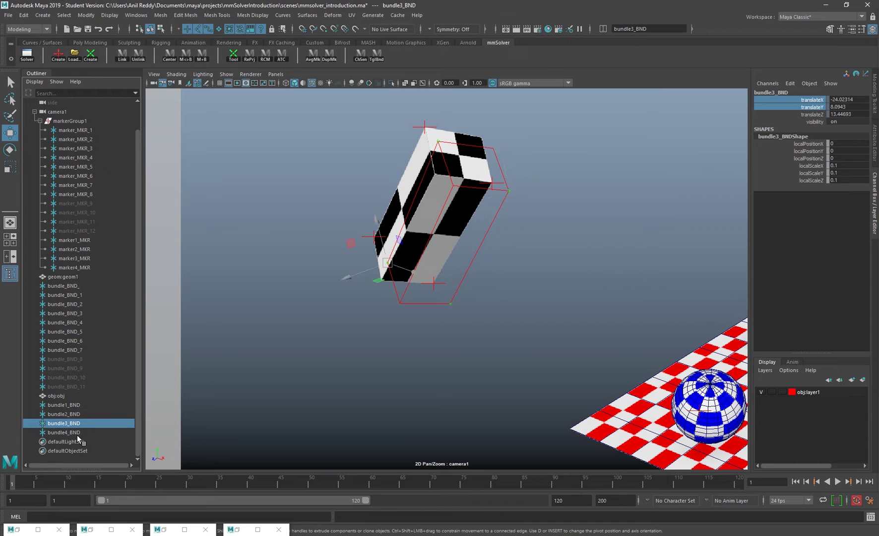
pyautogui.moveTo(78, 405); pyautogui.dragTo(77, 431)
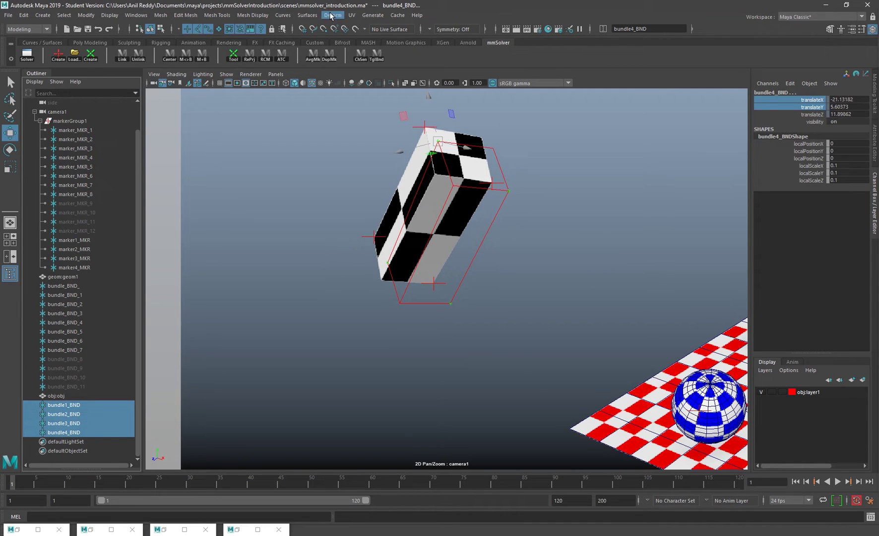
pyautogui.click(382, 60)
# Parent bundle1_BND, bundle2_BND, bundle3_BND and bundle4_BND under obj:obj
pyautogui.click(57, 396)
pyautogui.click(71, 407)
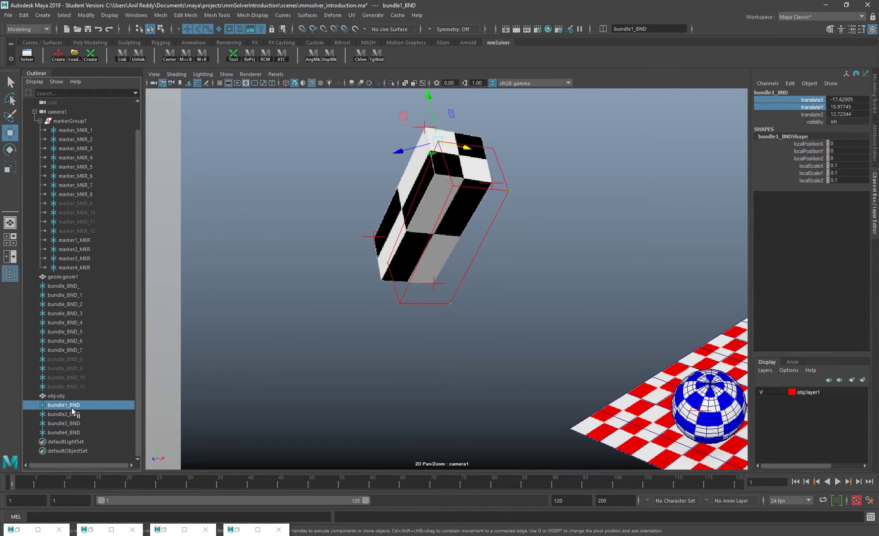
pyautogui.moveTo(72, 409); pyautogui.dragTo(72, 432)
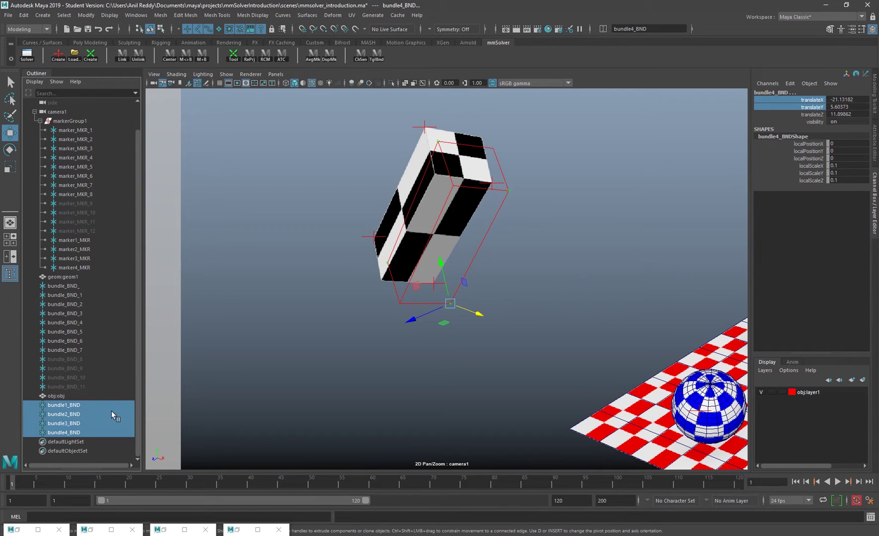
pyautogui.click(60, 392)
pyautogui.click(35, 423)
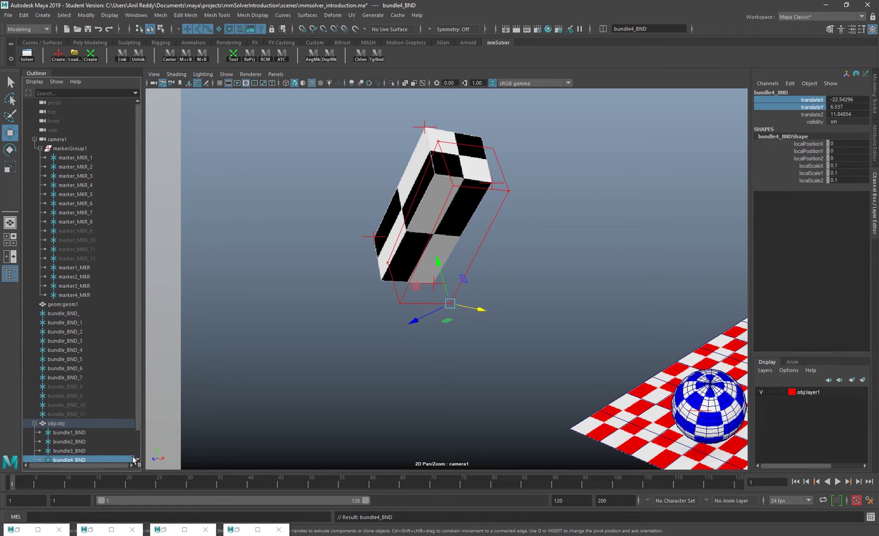
# Go through the four bundles parented under obj:obj, select them all and toggle their bundle lock on
pyautogui.moveTo(79, 433); pyautogui.dragTo(79, 450)
pyautogui.keyDown('shift'); pyautogui.click(84, 433); pyautogui.keyUp('shift')
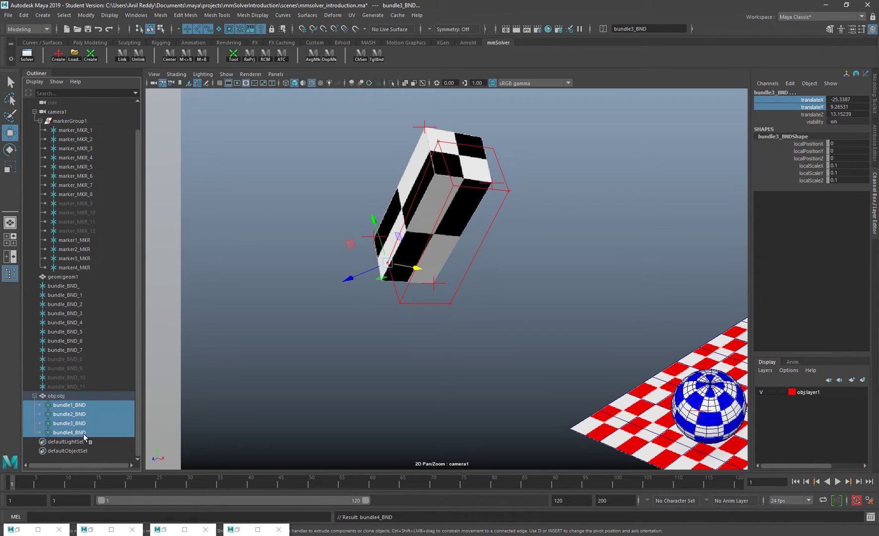
pyautogui.click(112, 414)
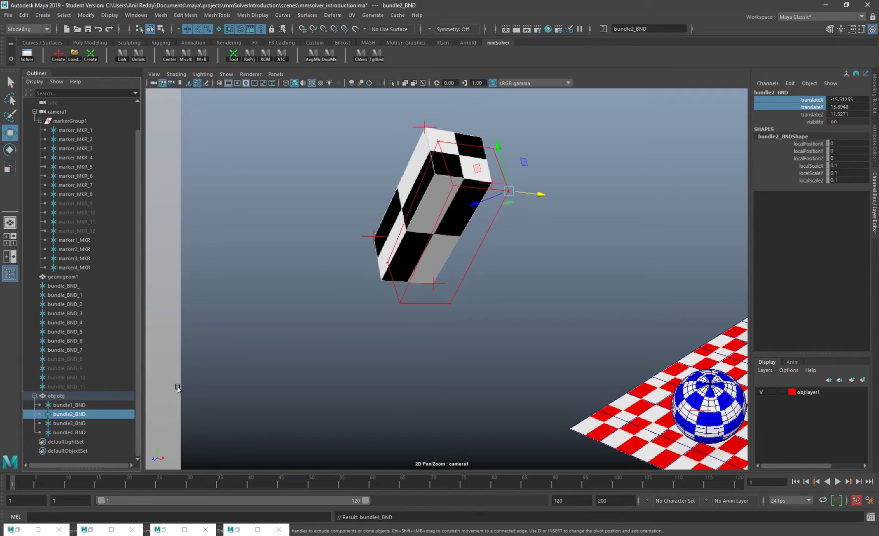
pyautogui.click(68, 405)
pyautogui.press('Right')
pyautogui.press('Right')
pyautogui.press('Right')
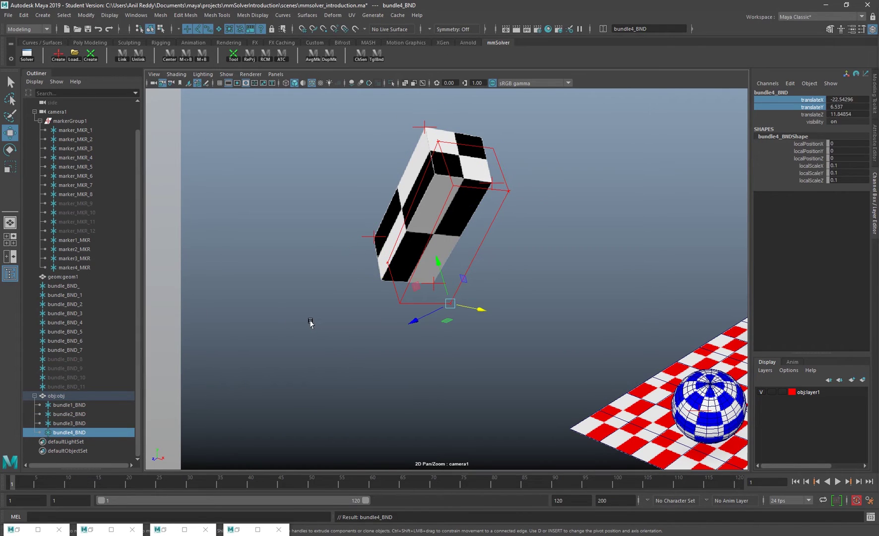
pyautogui.moveTo(122, 404); pyautogui.dragTo(94, 433)
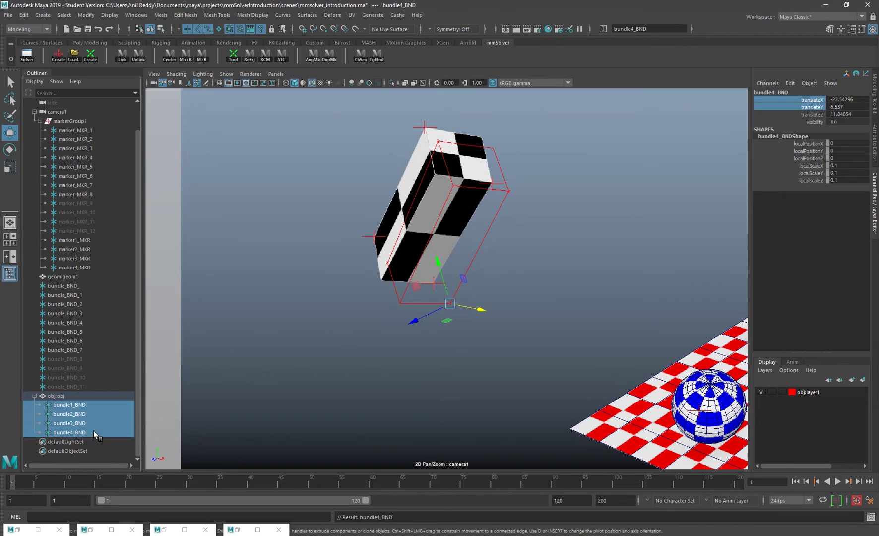
pyautogui.click(377, 54)
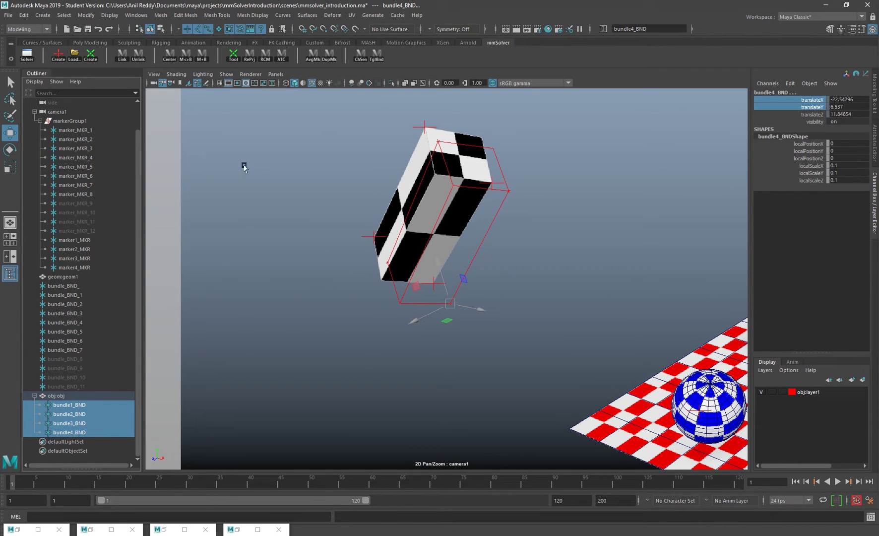
# Restore the mmSolver window and add marker1_MKR through marker4_MKR to the objects of collection1, collapsing the camera's entry
pyautogui.click(236, 532)
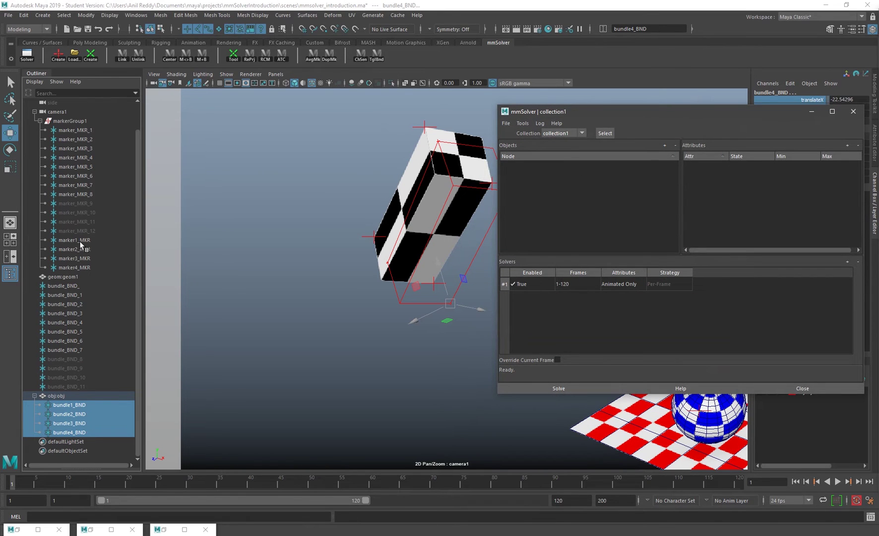
pyautogui.moveTo(80, 241); pyautogui.dragTo(81, 268)
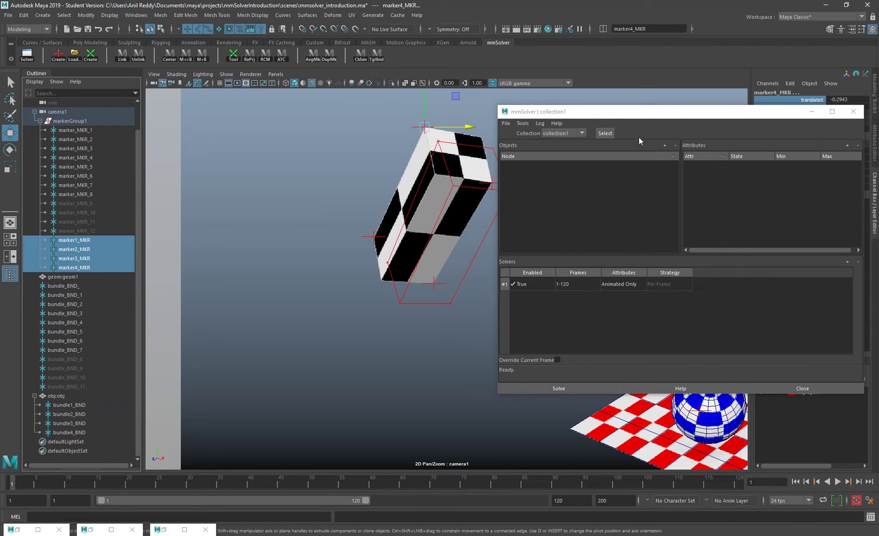
pyautogui.moveTo(651, 119); pyautogui.dragTo(657, 193)
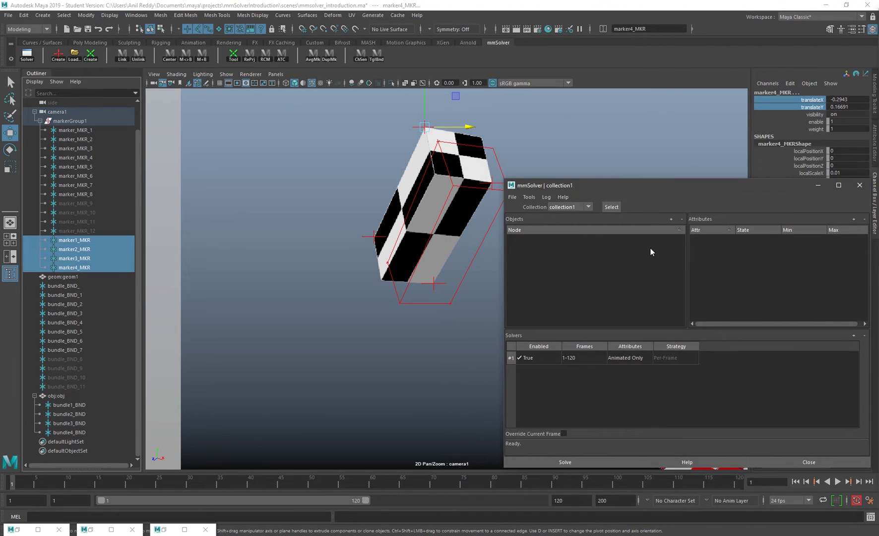
pyautogui.click(671, 219)
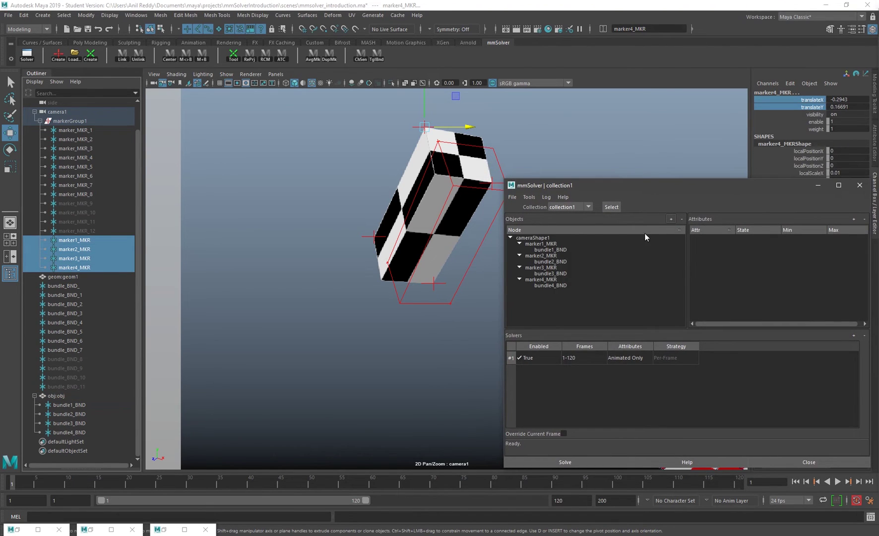
pyautogui.click(510, 237)
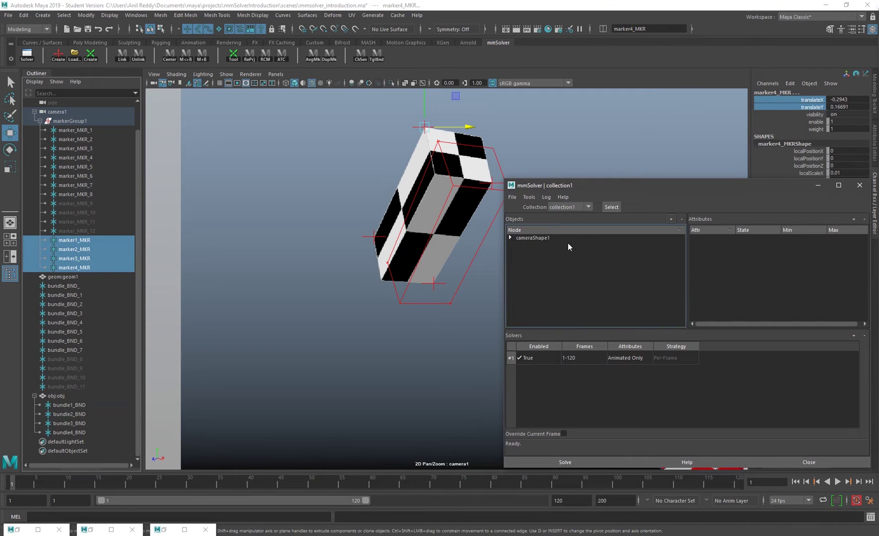
pyautogui.click(510, 237)
pyautogui.click(512, 237)
# Add the translate and rotate X, Y and Z channels of obj:obj to the solver's attributes and select their rows
pyautogui.click(57, 396)
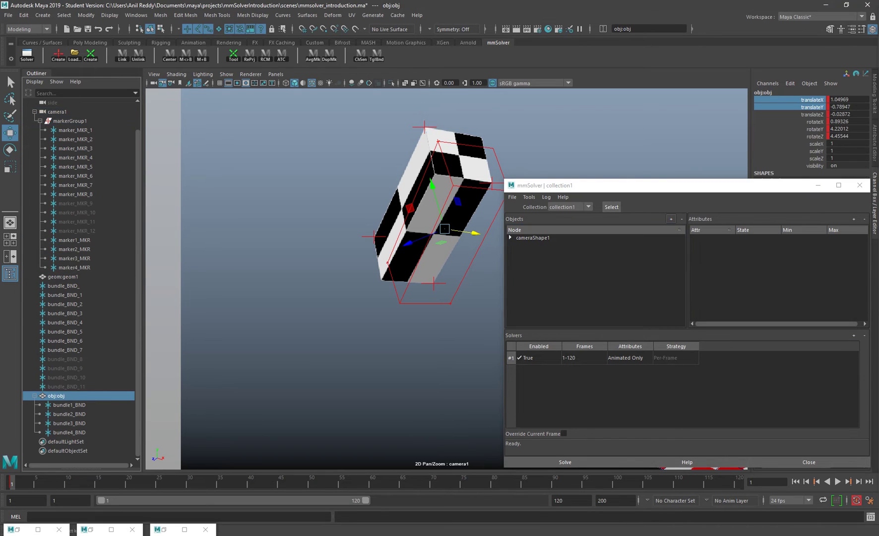
pyautogui.moveTo(815, 107); pyautogui.dragTo(813, 138)
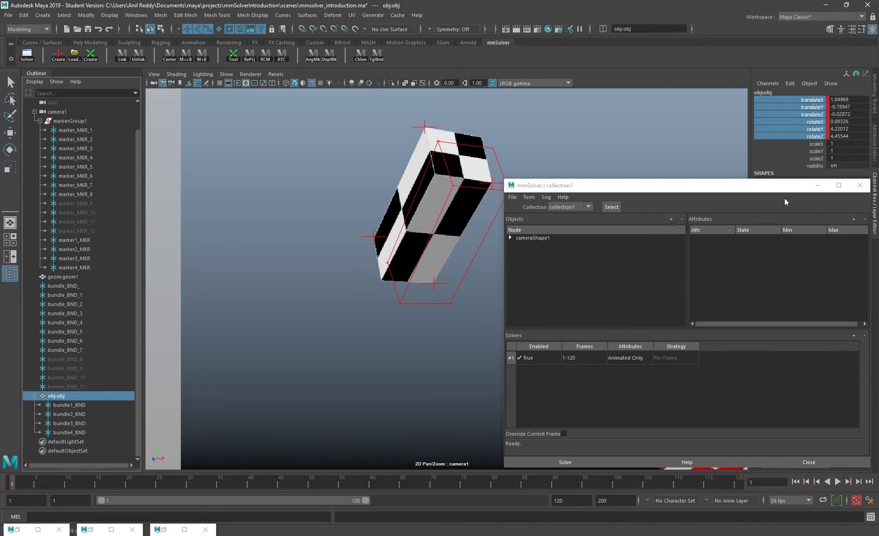
pyautogui.moveTo(774, 189); pyautogui.dragTo(709, 220)
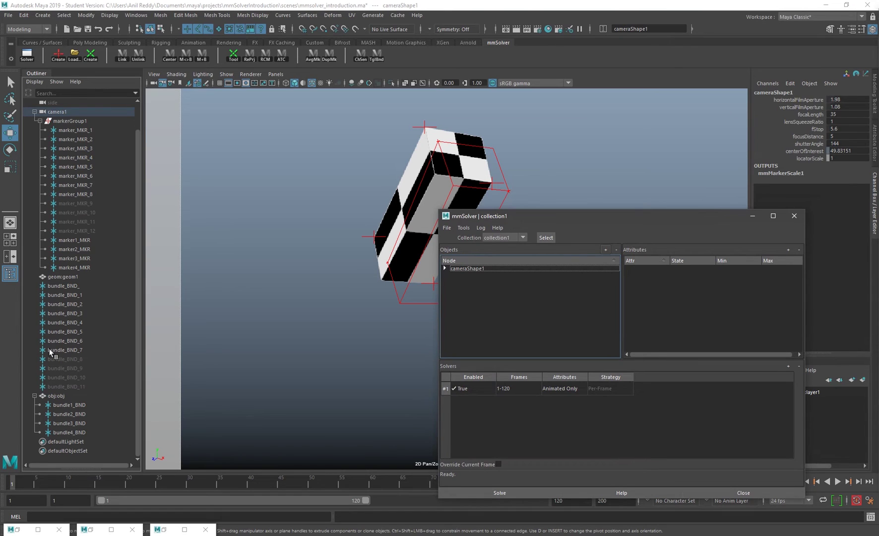
pyautogui.click(49, 396)
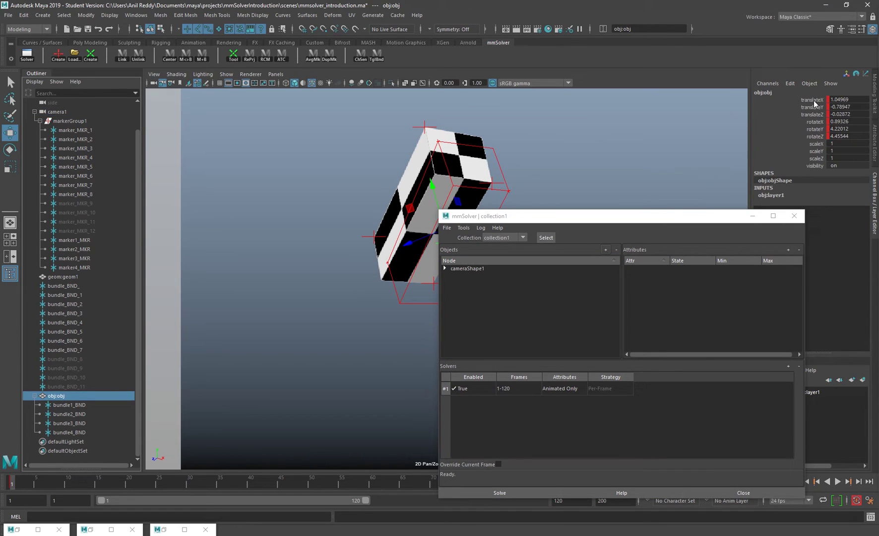
pyautogui.moveTo(815, 101); pyautogui.dragTo(814, 137)
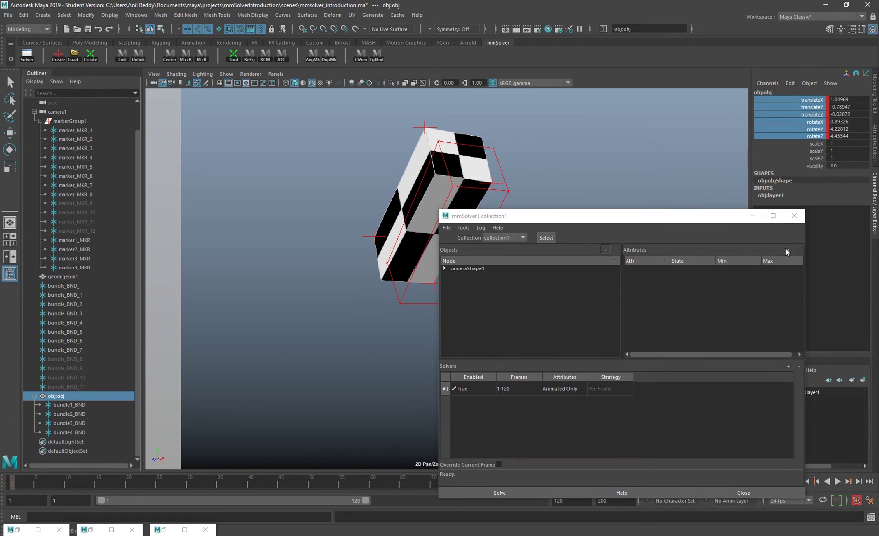
pyautogui.click(788, 250)
pyautogui.click(787, 251)
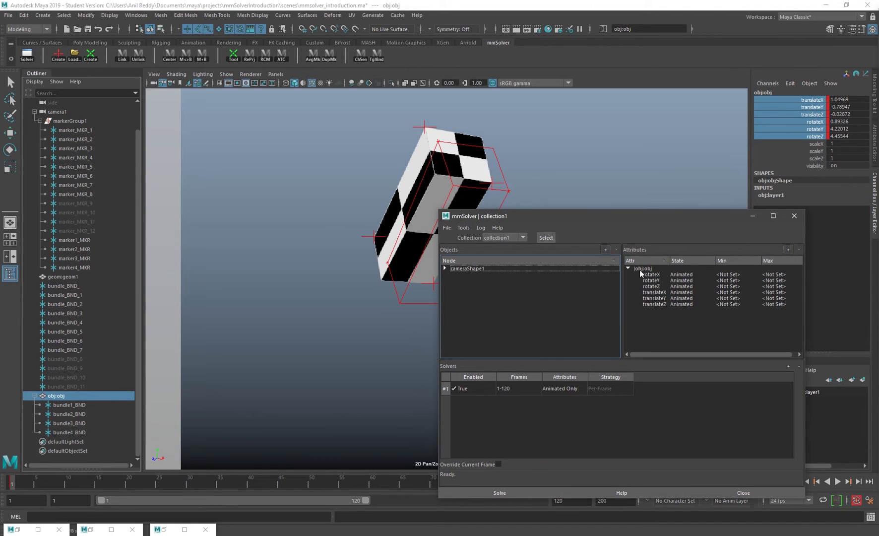
pyautogui.moveTo(686, 276); pyautogui.dragTo(680, 319)
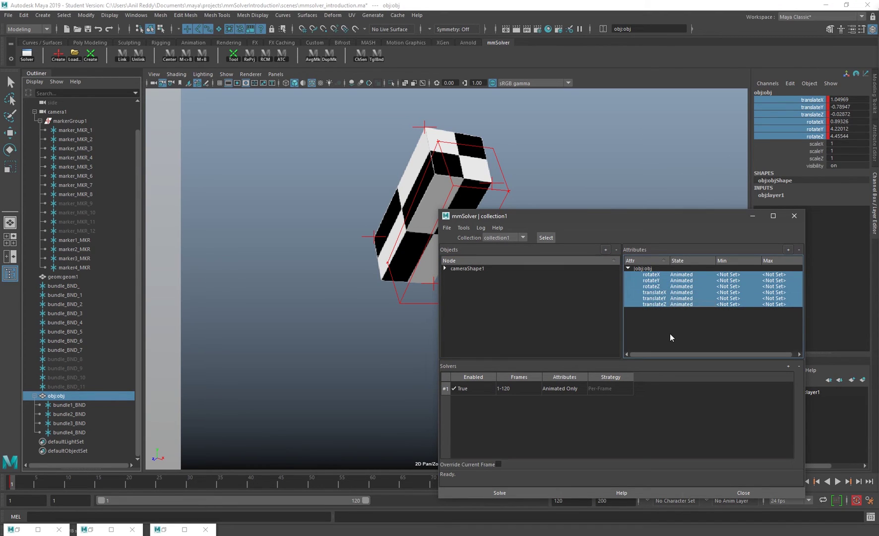
# Solve only the current frame using Override Current Frame, and open the Script Editor to check the solve log
pyautogui.click(497, 463)
pyautogui.click(471, 494)
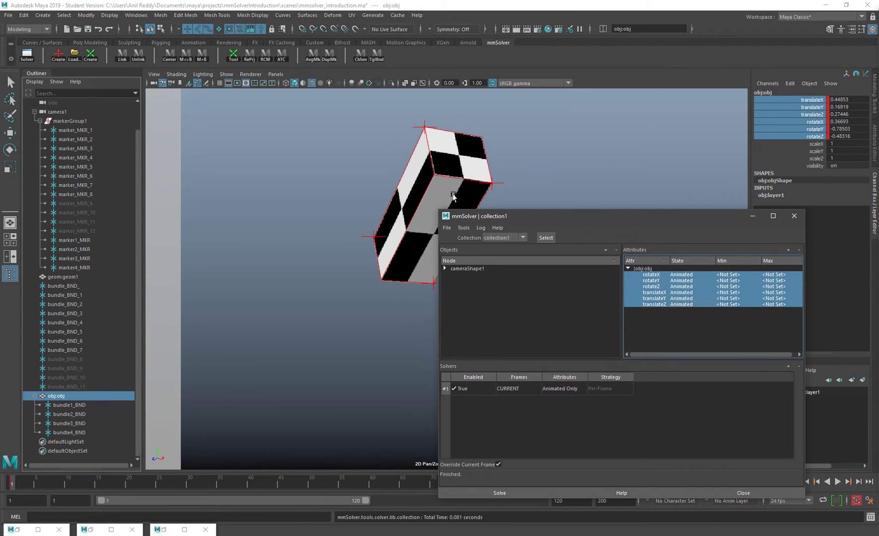
pyautogui.click(870, 521)
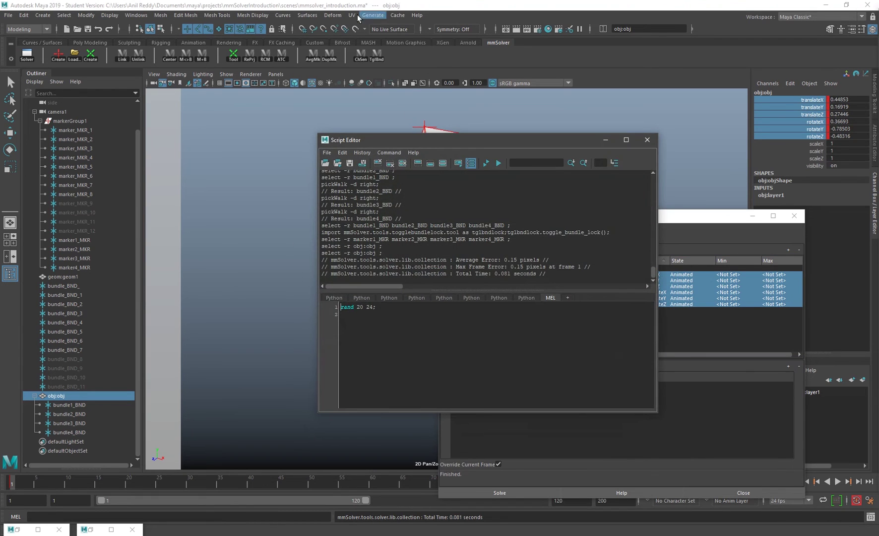
# Compare the marker alignment on the object with the average error in the Script Editor's solve log, and minimise the log window
pyautogui.moveTo(480, 142); pyautogui.dragTo(670, 223)
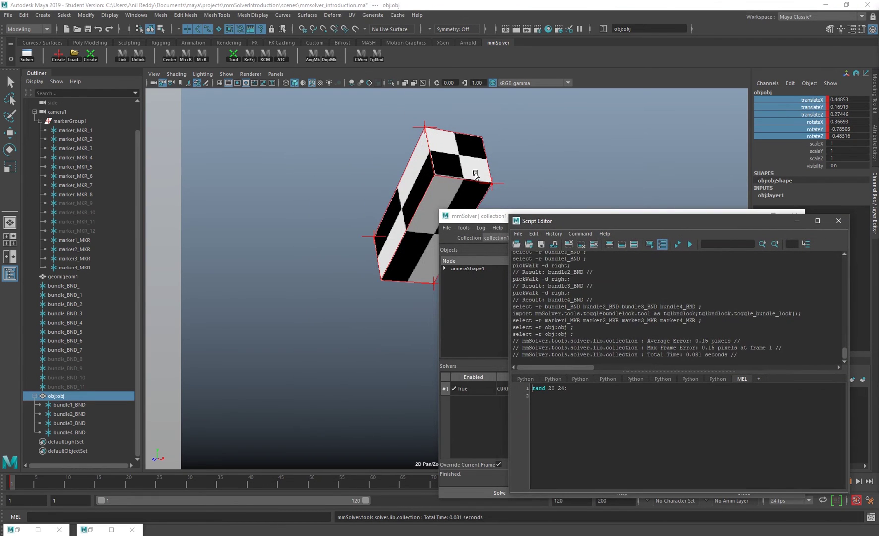
pyautogui.moveTo(494, 148); pyautogui.dragTo(355, 269)
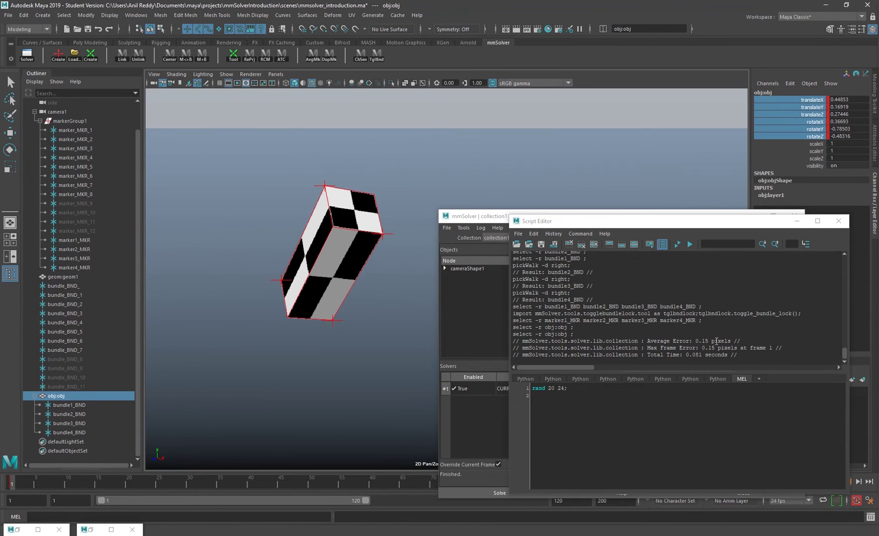
pyautogui.moveTo(696, 341); pyautogui.dragTo(744, 340)
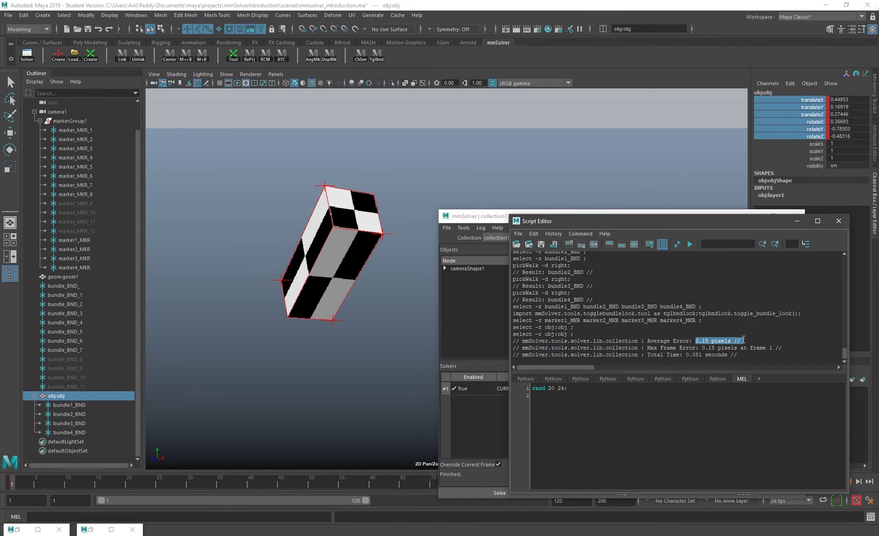
pyautogui.moveTo(763, 221); pyautogui.dragTo(637, 218)
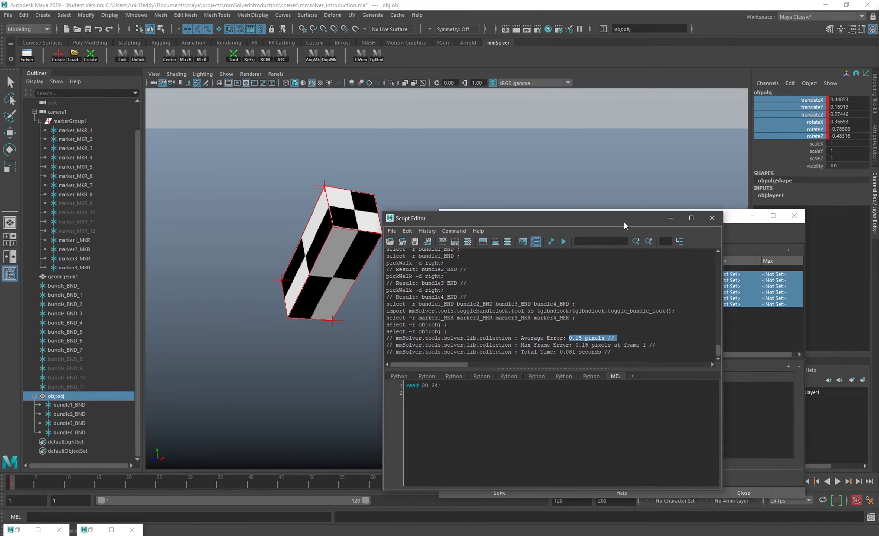
pyautogui.click(670, 220)
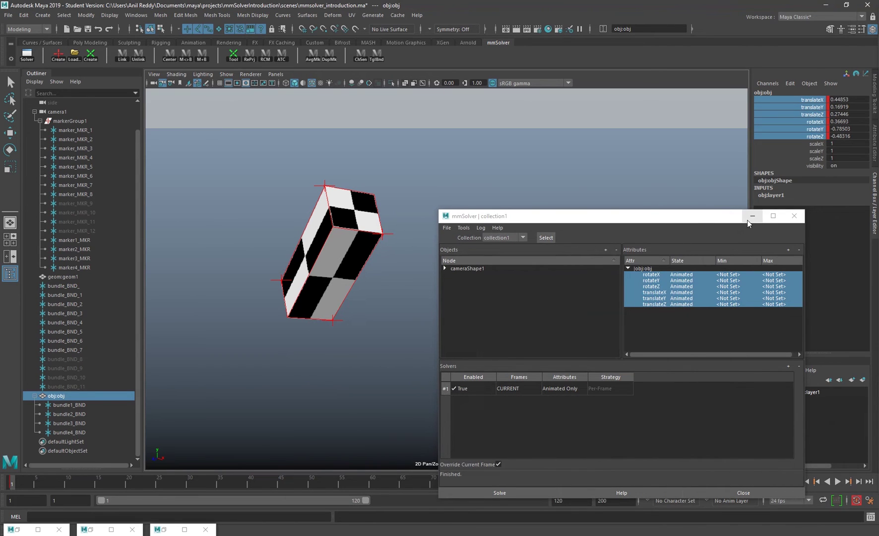
# Move the mmSolver window clear of the channels and lock the translate and rotate X, Y and Z channels of obj:obj
pyautogui.moveTo(682, 210); pyautogui.dragTo(678, 167)
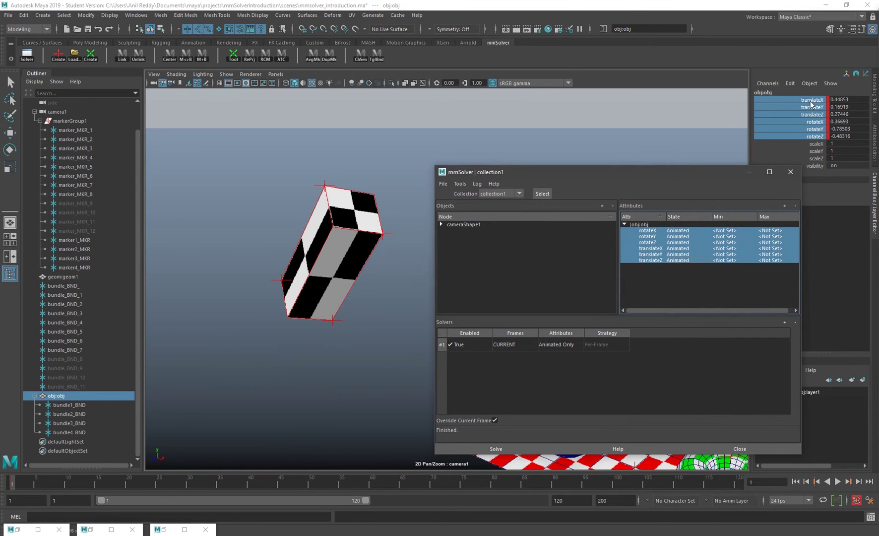
pyautogui.rightClick(807, 137)
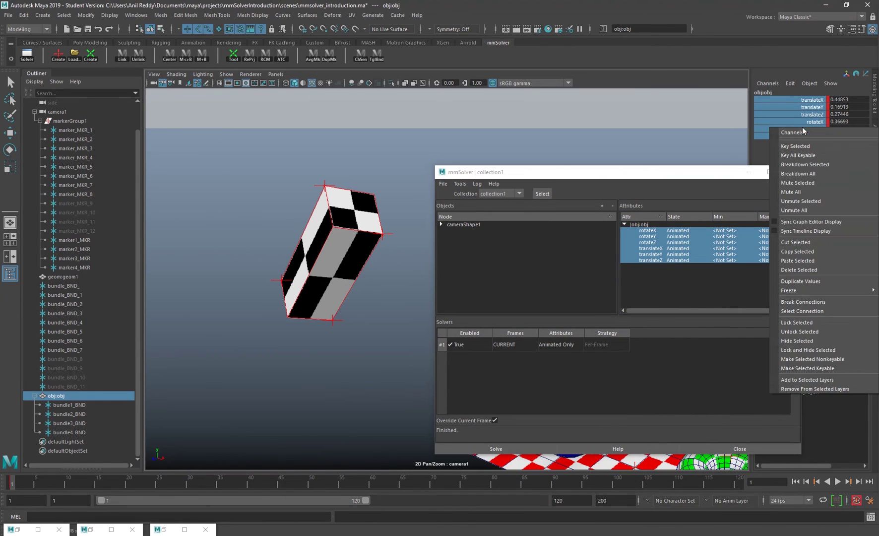
pyautogui.click(813, 325)
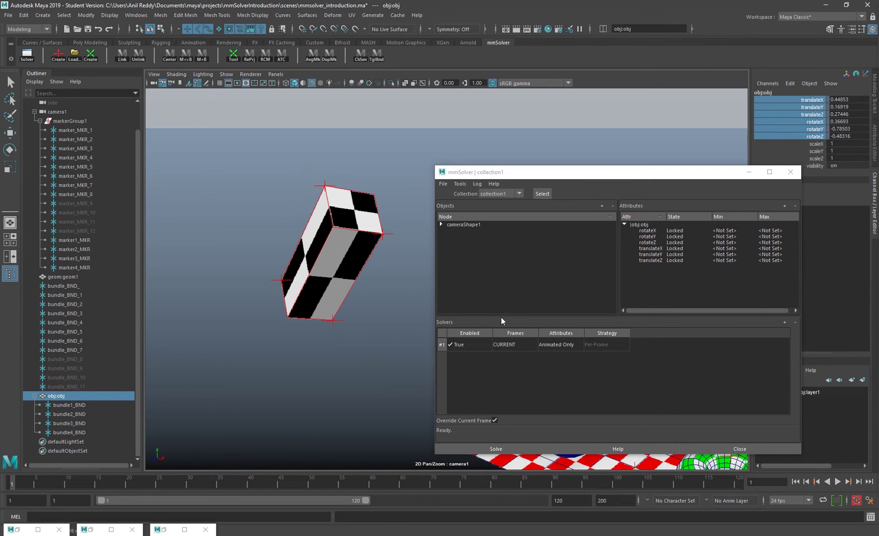
# Remove the four corner markers from collection1's objects and collapse the obj:obj attributes entry
pyautogui.click(441, 225)
pyautogui.click(441, 224)
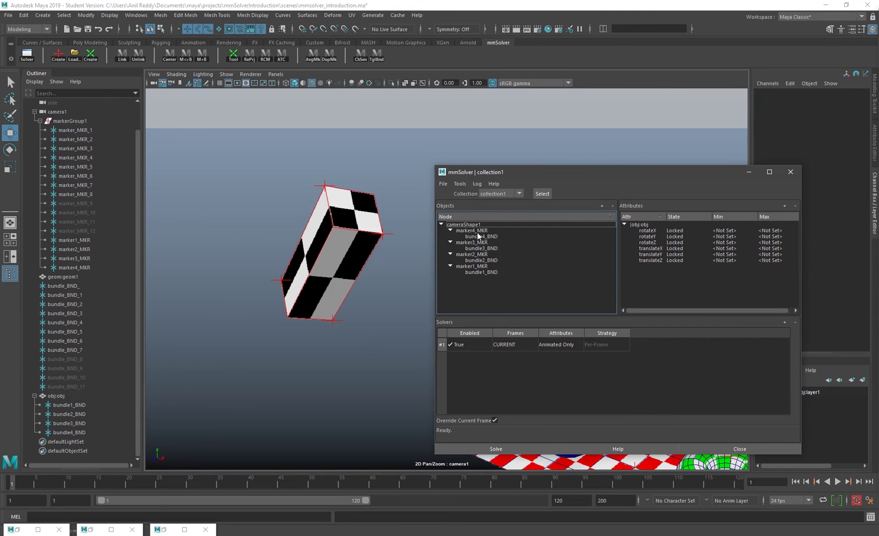
pyautogui.moveTo(477, 232); pyautogui.dragTo(484, 287)
pyautogui.click(612, 205)
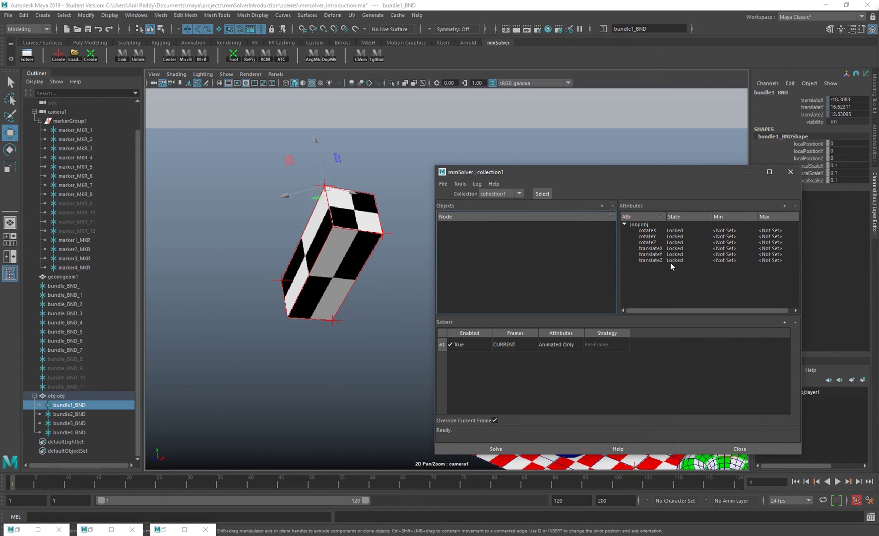
pyautogui.click(624, 224)
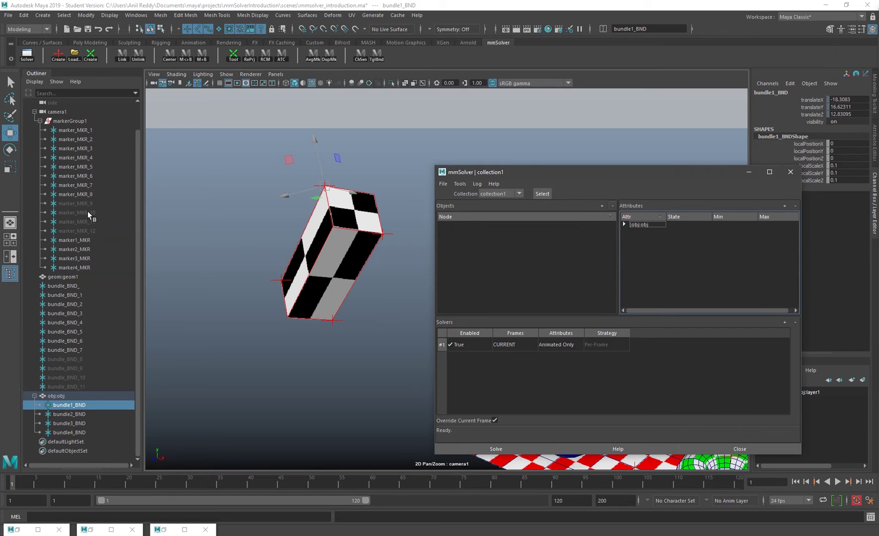
# Delete marker1_MKR through marker4_MKR together with their linked bundles
pyautogui.moveTo(75, 240); pyautogui.dragTo(75, 267)
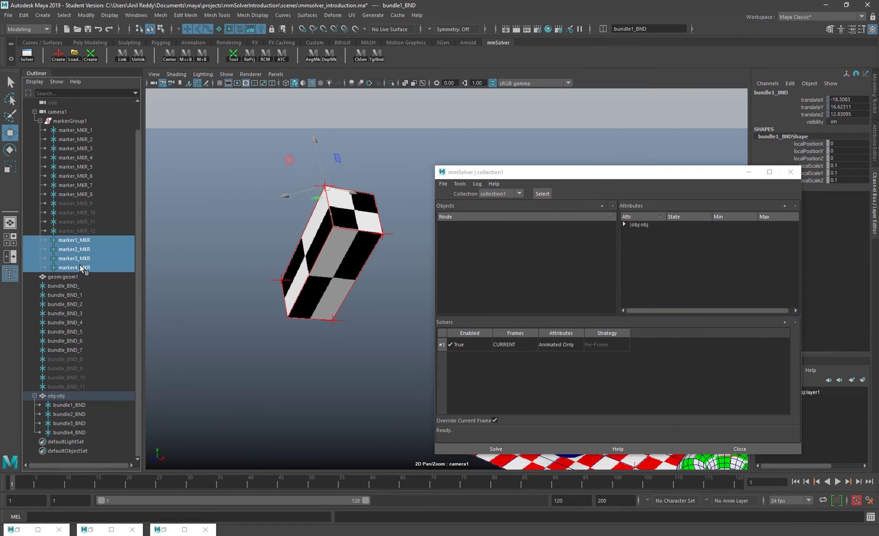
pyautogui.click(201, 55)
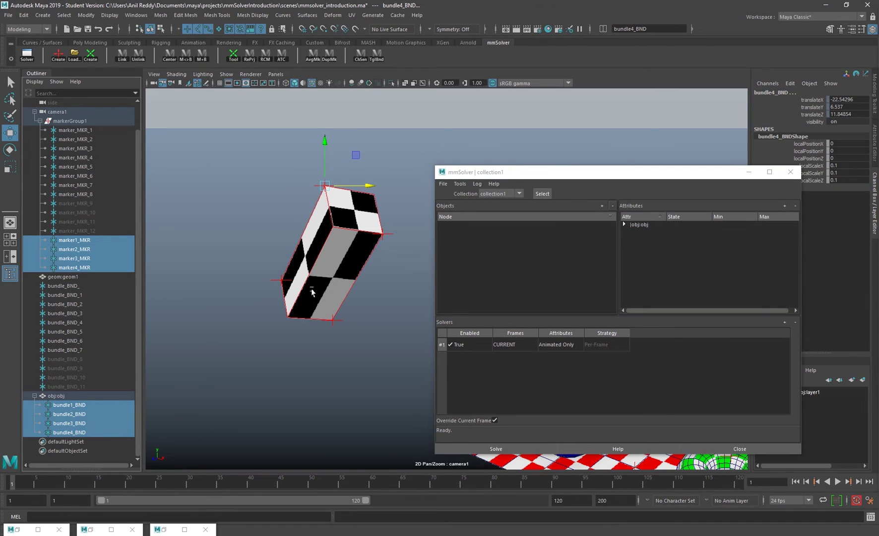
pyautogui.press('Delete')
# Unhide marker_MKR_9 through marker_MKR_12 with their bundles, and ray-cast these markers to place the bundles on the object's surface
pyautogui.moveTo(74, 231); pyautogui.dragTo(79, 261)
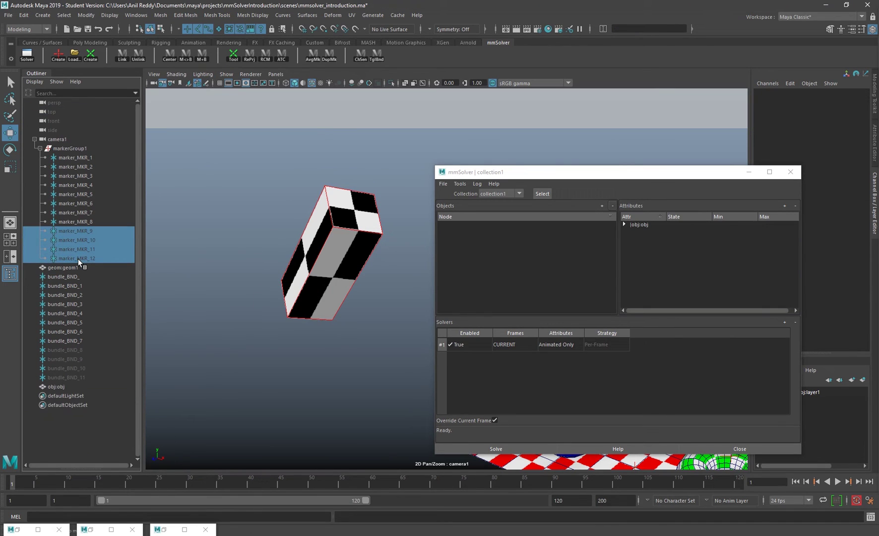
pyautogui.click(201, 56)
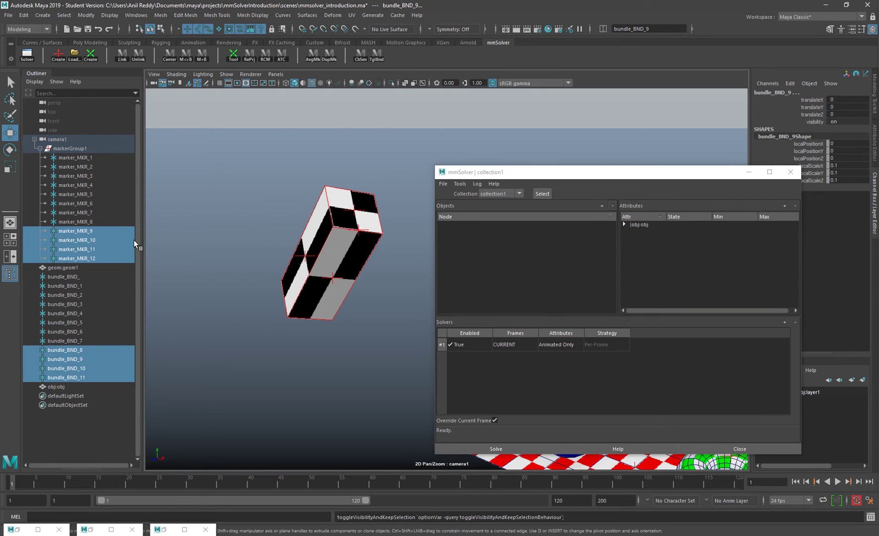
pyautogui.hotkey('ctrl', 'h')
pyautogui.moveTo(104, 230); pyautogui.dragTo(98, 258)
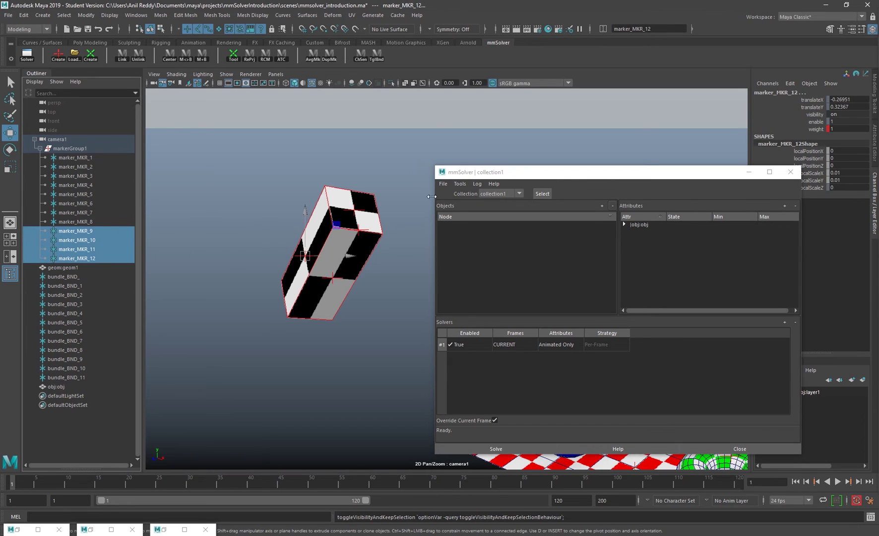
pyautogui.click(266, 61)
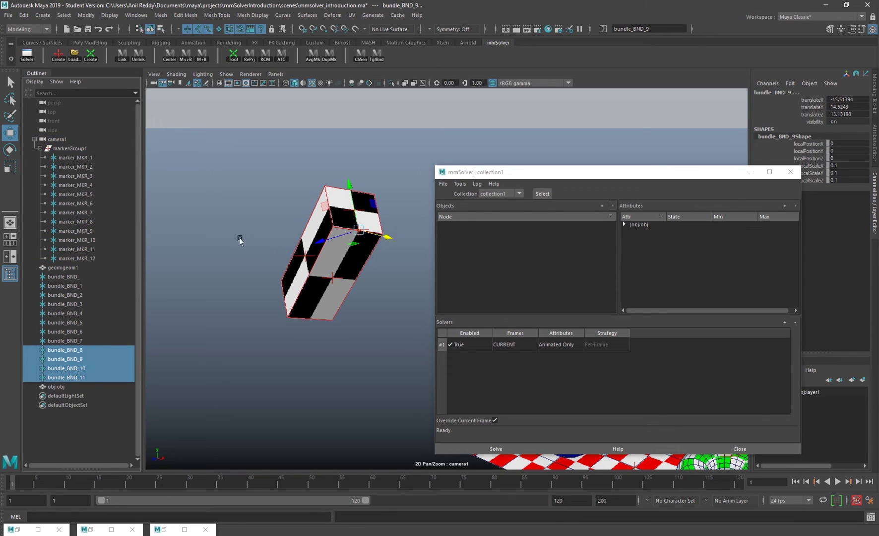
# Step through bundle_BND_8 to bundle_BND_11 in the Outliner to examine where each sits on the object
pyautogui.click(78, 350)
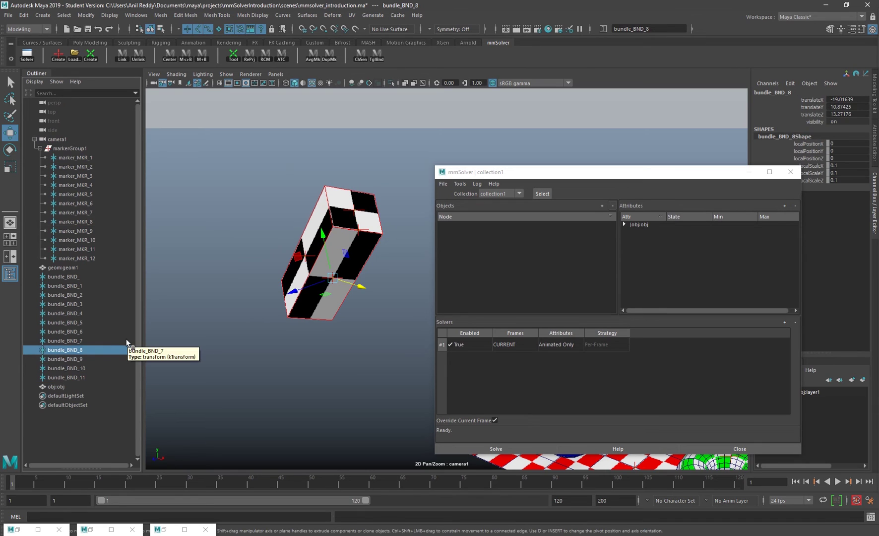
pyautogui.press('Down')
pyautogui.press('Down')
pyautogui.press('Down')
pyautogui.press('Down')
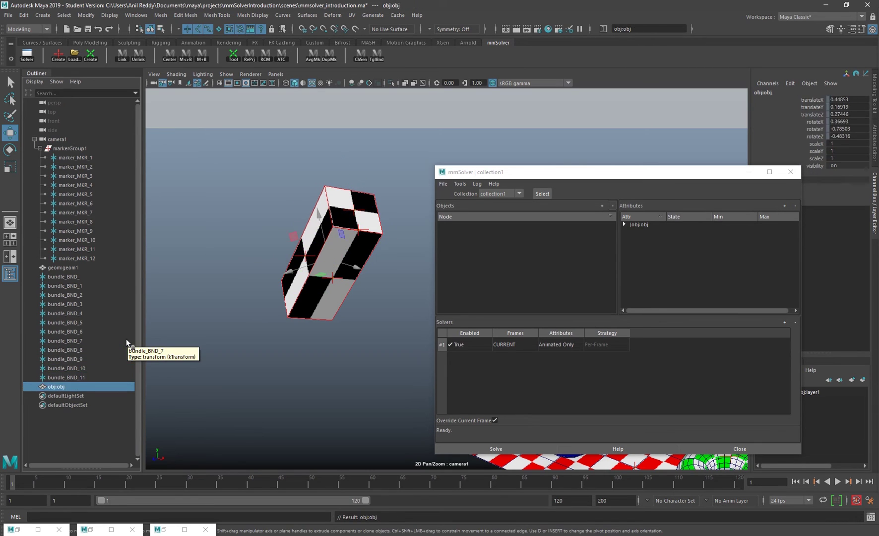
pyautogui.press('Up')
pyautogui.press('Up')
pyautogui.press('Up')
pyautogui.press('Up')
pyautogui.press('Up')
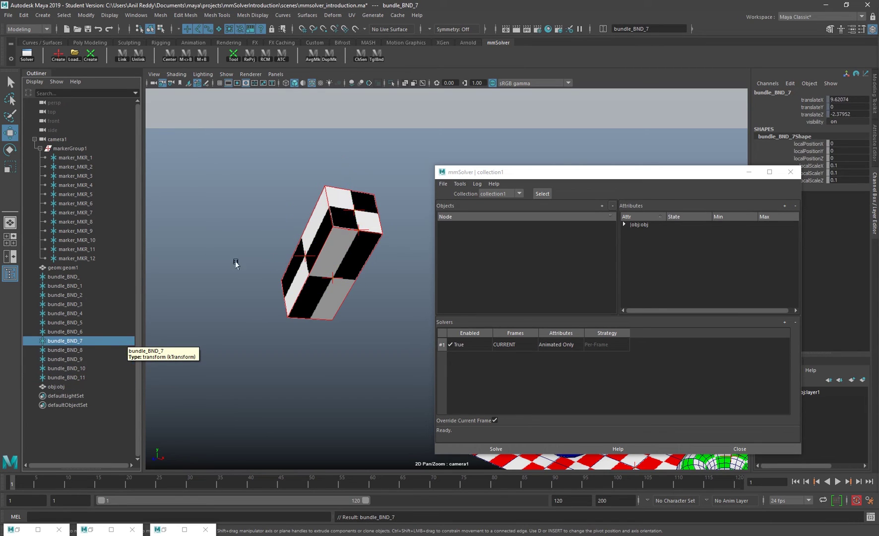
# Switch the selection from marker_MKR_9 through marker_MKR_12 to their bundles and parent those bundles under obj:obj
pyautogui.moveTo(92, 230); pyautogui.dragTo(97, 258)
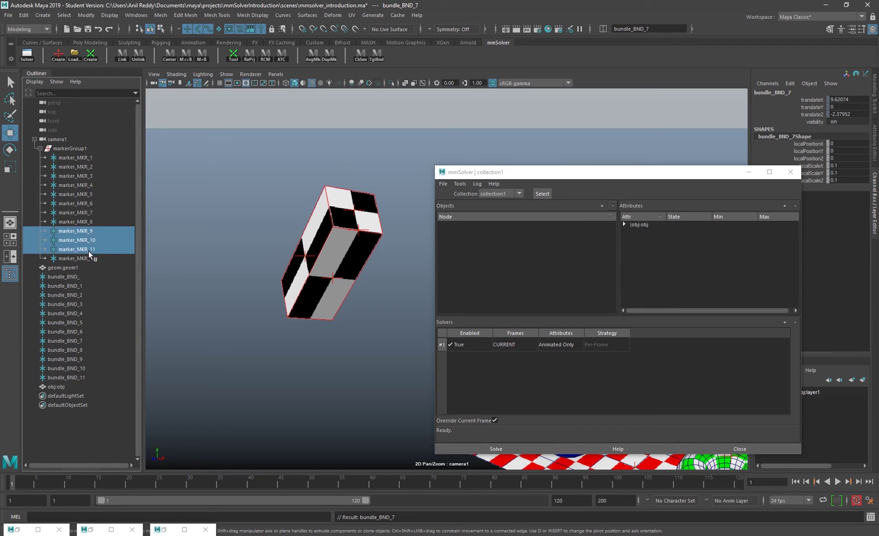
pyautogui.click(185, 53)
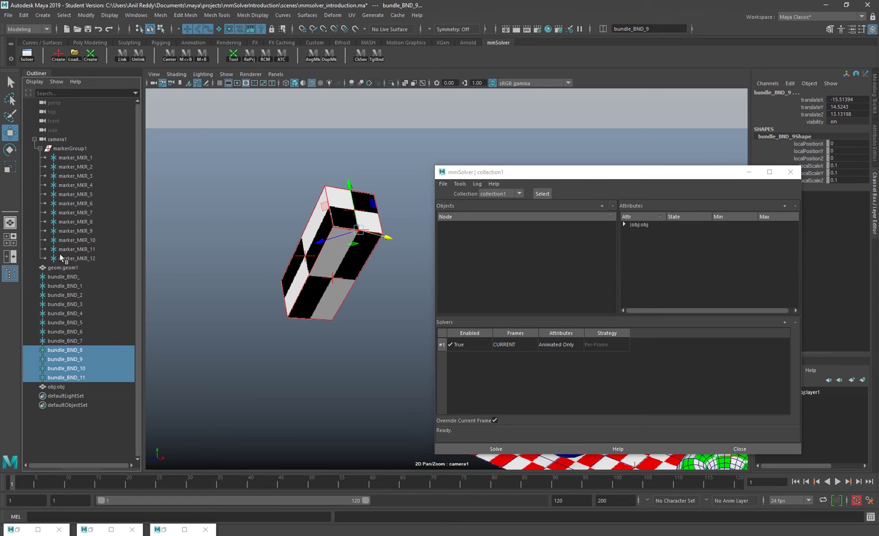
pyautogui.moveTo(81, 356); pyautogui.dragTo(71, 390)
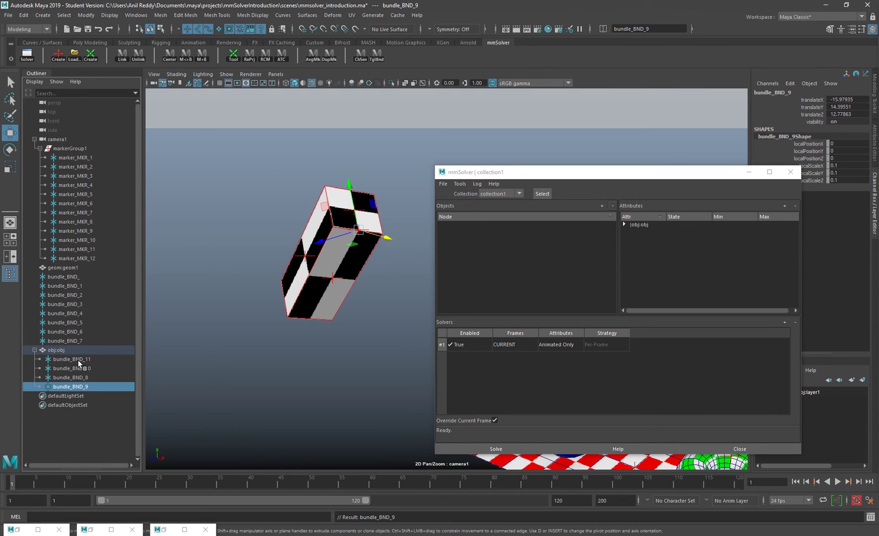
# Check the newly parented bundles one by one and toggle the bundle lock on for bundle_BND_8 through bundle_BND_11
pyautogui.keyDown('shift'); pyautogui.click(80, 361); pyautogui.keyUp('shift')
pyautogui.click(84, 359)
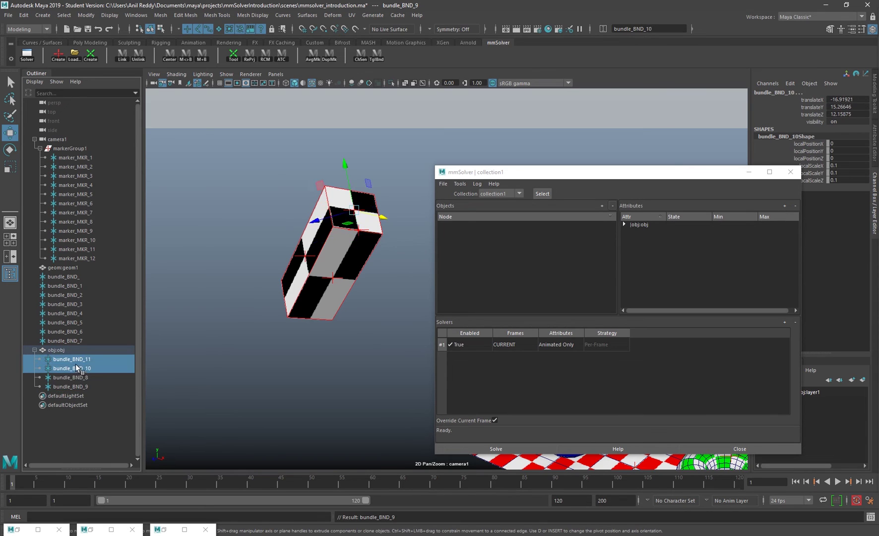
pyautogui.press('Down')
pyautogui.press('Down')
pyautogui.press('Down')
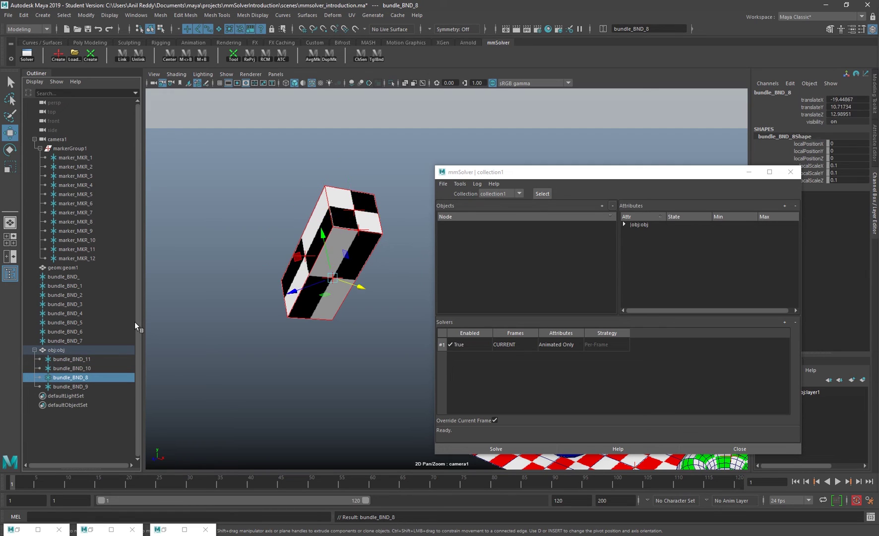
pyautogui.moveTo(80, 359); pyautogui.dragTo(78, 387)
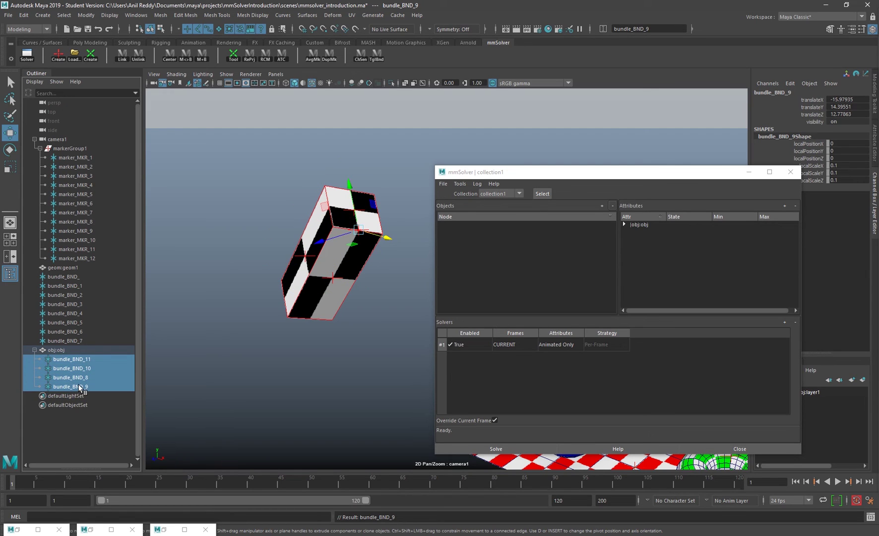
pyautogui.click(376, 61)
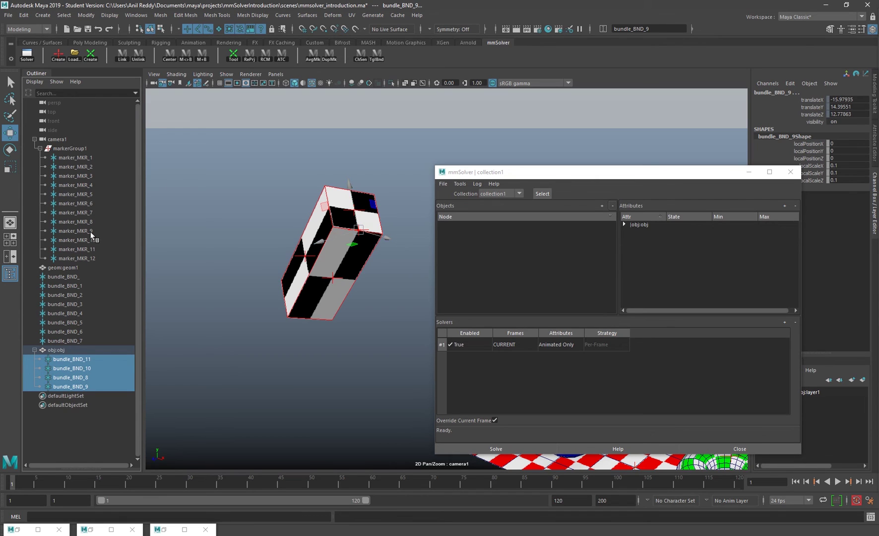
# Add marker_MKR_9 through marker_MKR_12 to the objects of collection1 and collapse the cameraShape1 entry
pyautogui.moveTo(92, 231); pyautogui.dragTo(91, 258)
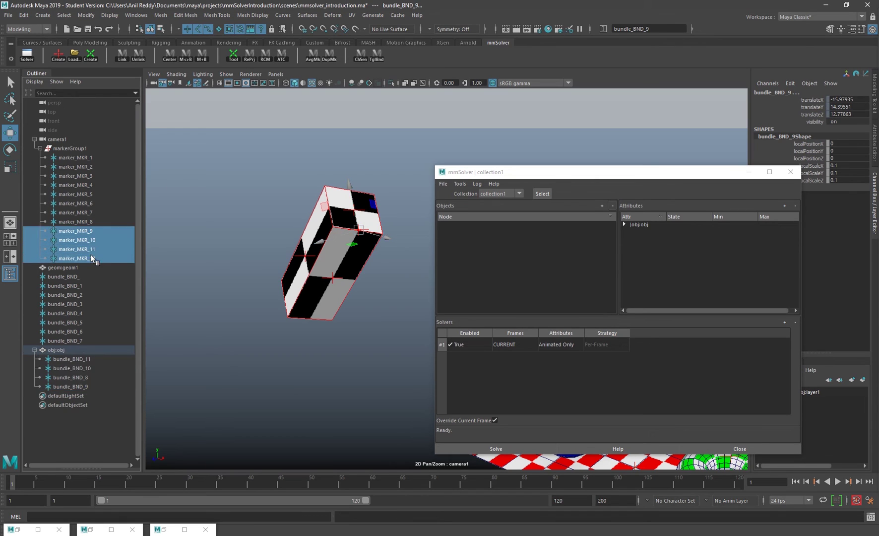
pyautogui.click(602, 206)
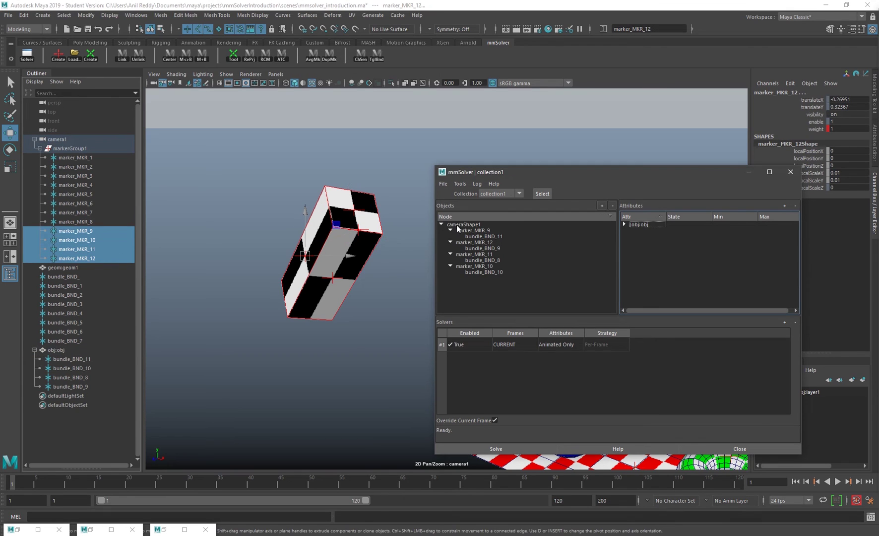
pyautogui.click(441, 224)
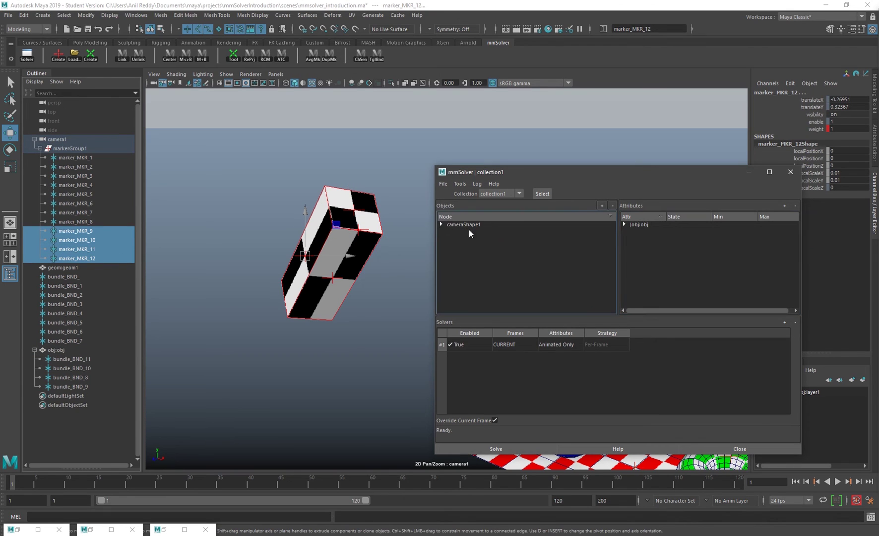
pyautogui.click(440, 224)
pyautogui.click(441, 224)
# Unlock the translate and rotate X, Y and Z channels of obj:obj
pyautogui.click(627, 224)
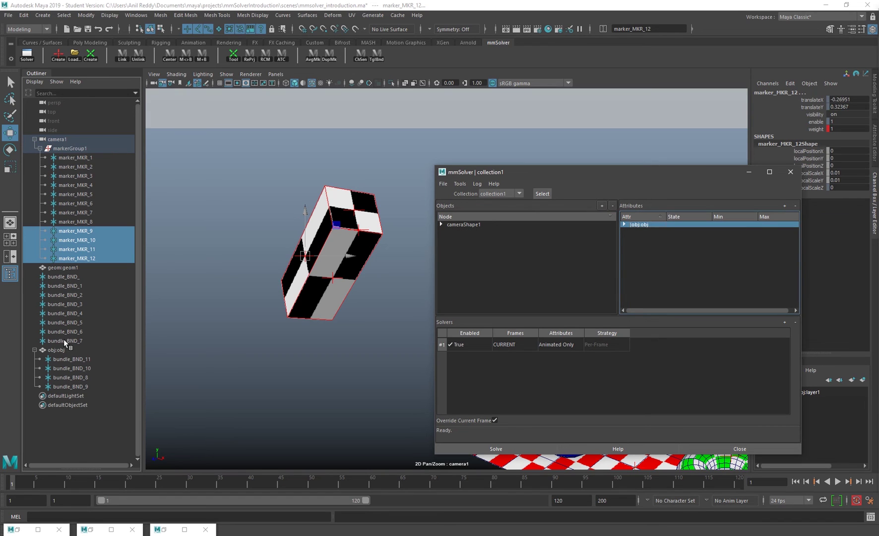
pyautogui.click(84, 350)
pyautogui.moveTo(811, 100); pyautogui.dragTo(818, 142)
pyautogui.rightClick(817, 142)
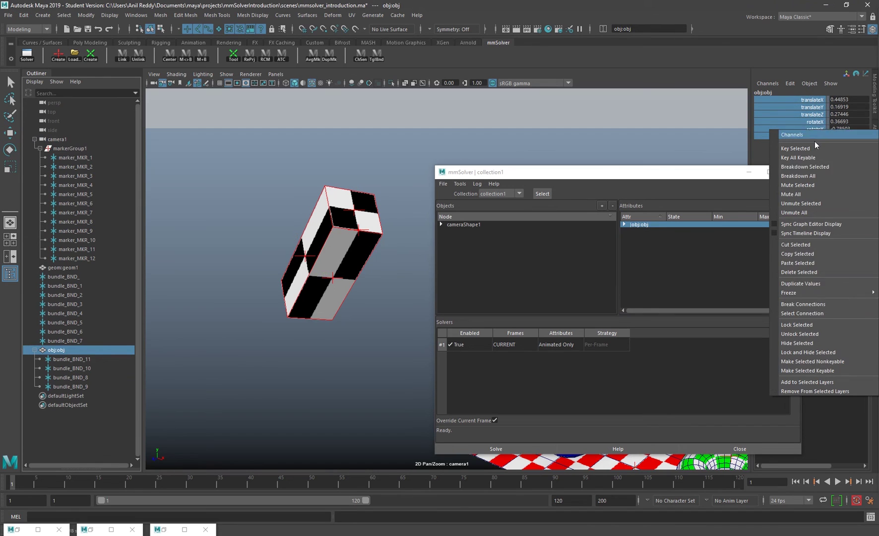
pyautogui.click(796, 339)
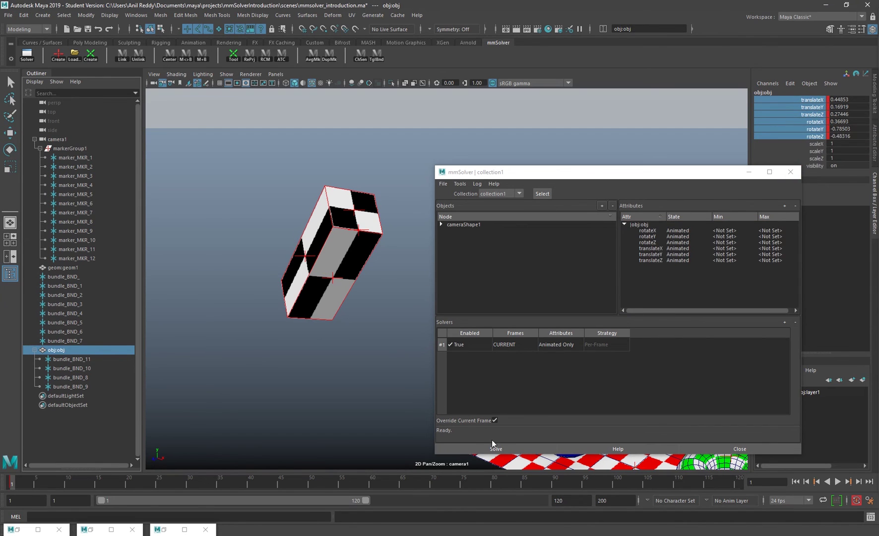
# Turn off the current-frame override so the solver uses frames 1-120, and save the scene
pyautogui.click(495, 420)
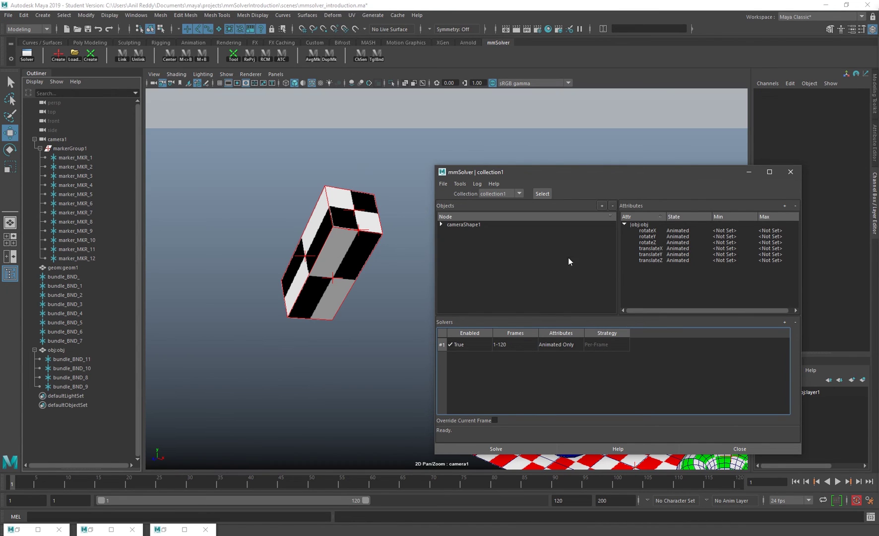
pyautogui.moveTo(551, 175); pyautogui.dragTo(515, 158)
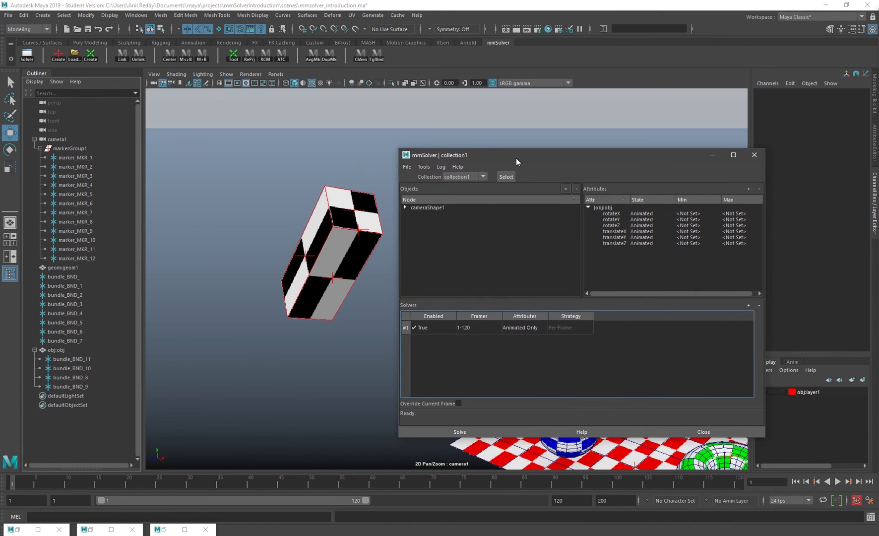
pyautogui.click(88, 28)
pyautogui.click(711, 80)
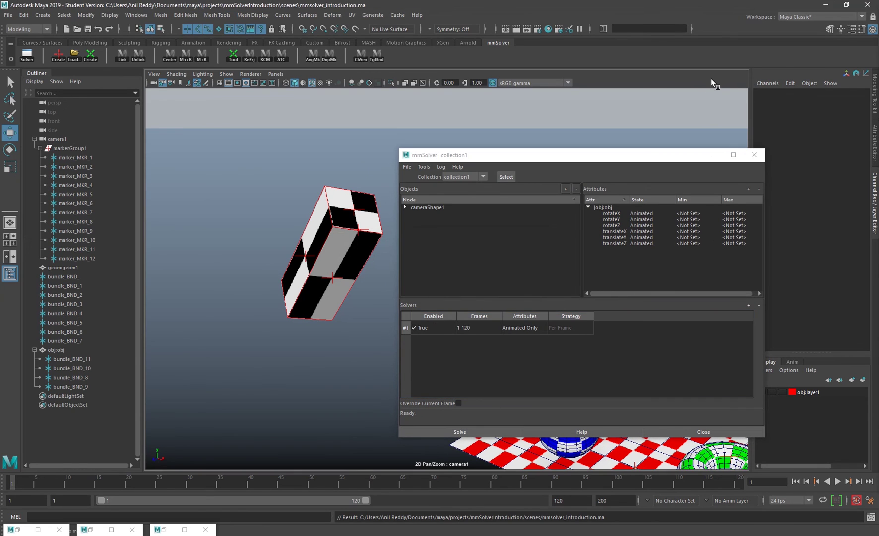
# Reset the camera's 2D pan/zoom, solve collection1 over frames 1-120 and minimize the solver window
pyautogui.press('\\')
pyautogui.click(444, 431)
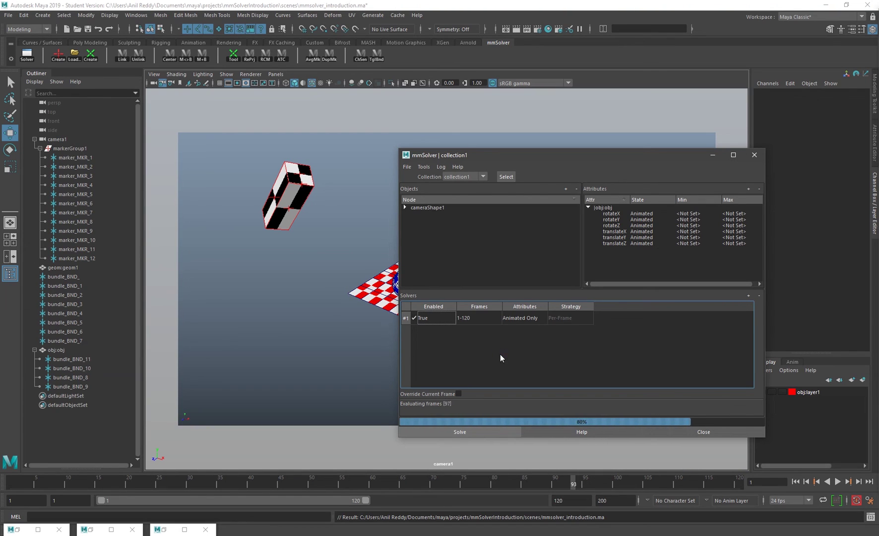
pyautogui.click(713, 155)
# Scrub and play through frames 1-120 in the camera view to check how obj:obj follows the tracked box
pyautogui.moveTo(24, 484)
pyautogui.mouseDown()
pyautogui.moveTo(290, 477)
pyautogui.moveTo(12, 480)
pyautogui.mouseUp()
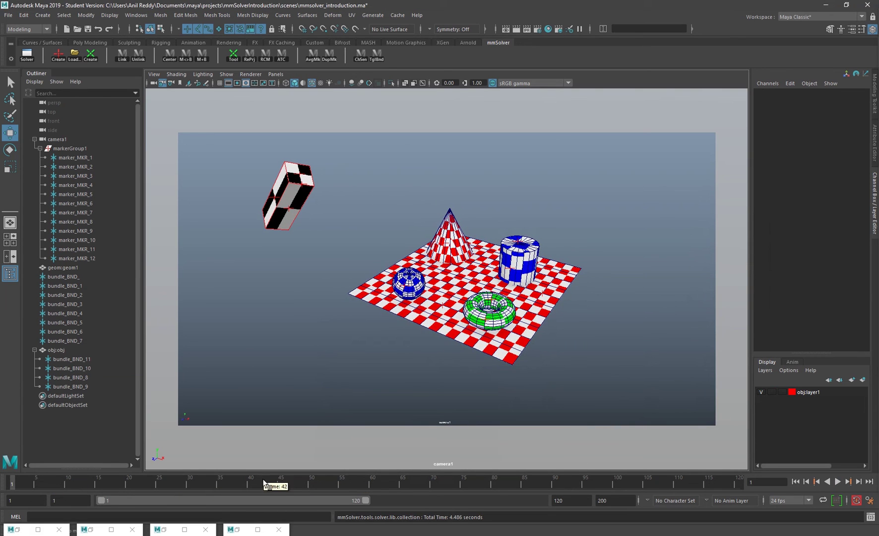
pyautogui.moveTo(323, 483); pyautogui.dragTo(336, 482)
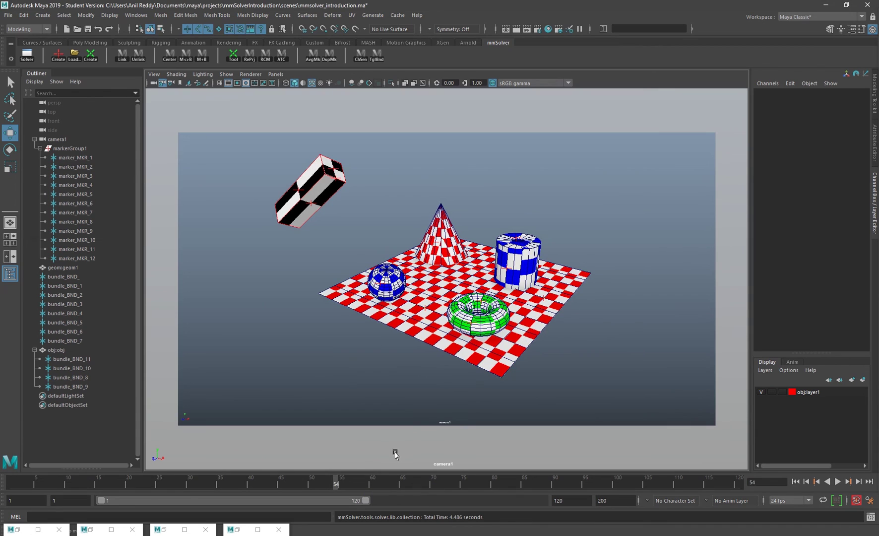
pyautogui.click(366, 484)
pyautogui.moveTo(512, 483); pyautogui.dragTo(708, 483)
pyautogui.hotkey('alt', 'v')
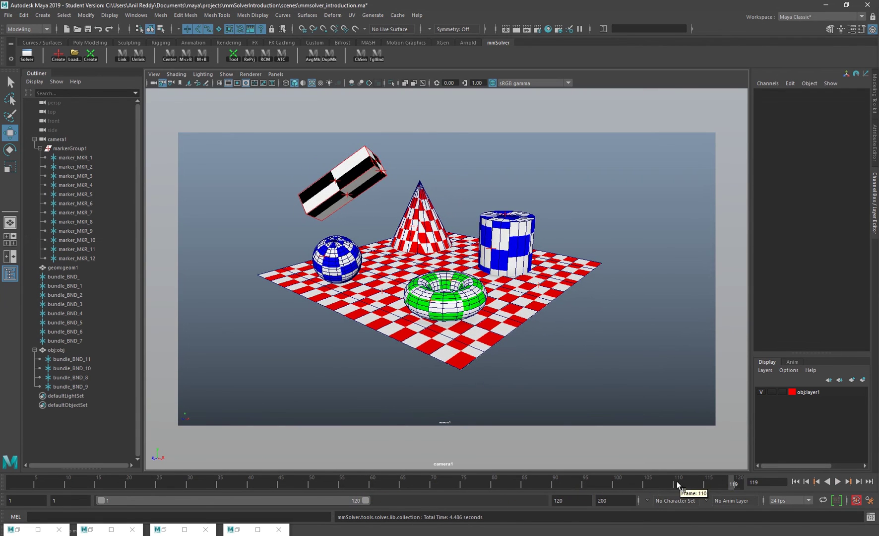
pyautogui.hotkey('alt', 'v')
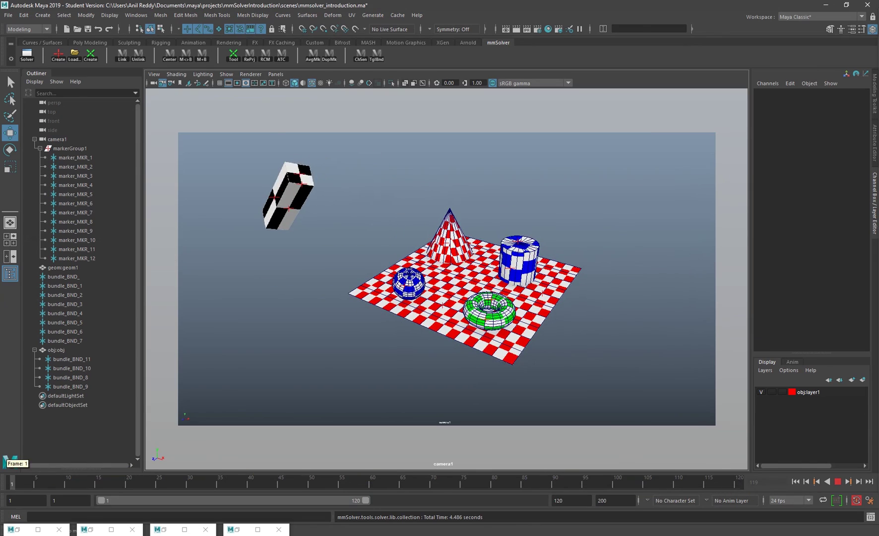
pyautogui.click(402, 481)
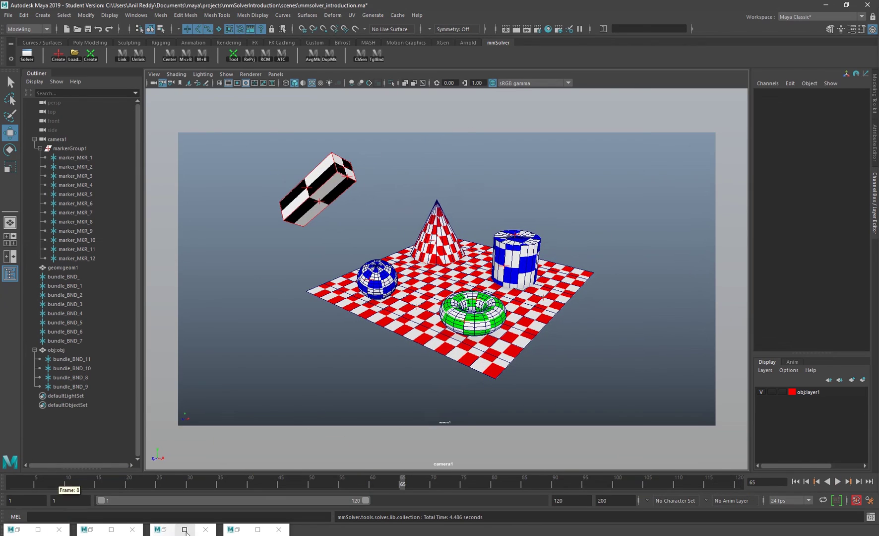
pyautogui.hotkey('alt', 'v')
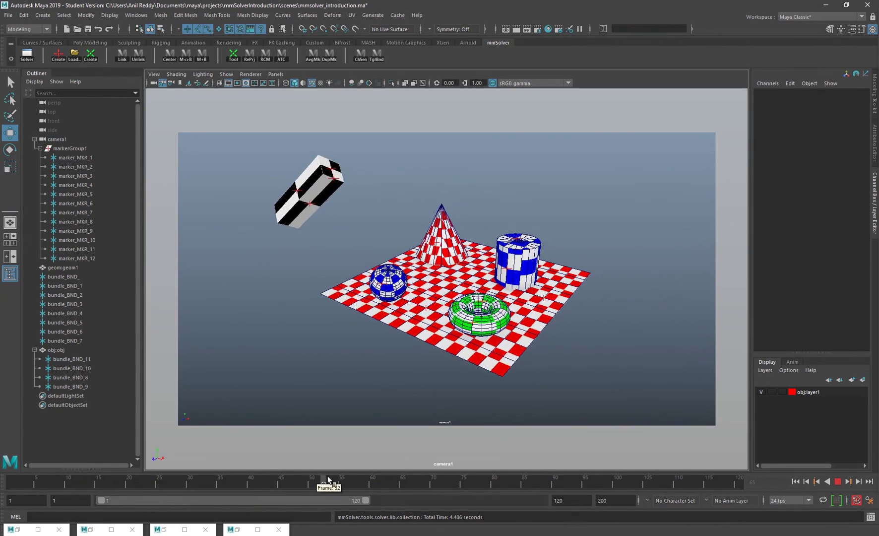
pyautogui.hotkey('alt', 'v')
pyautogui.click(554, 481)
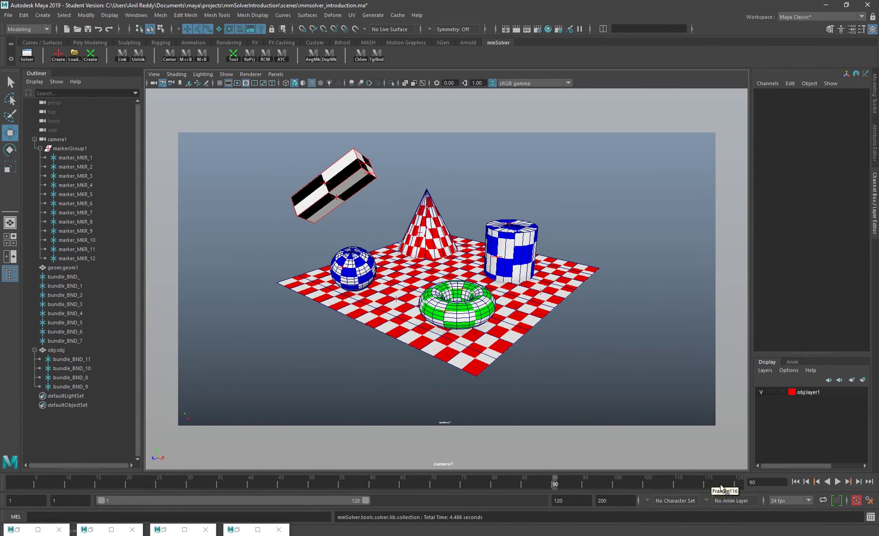
# Check the solve's average error in the Script Editor history and minimize the editor
pyautogui.click(871, 517)
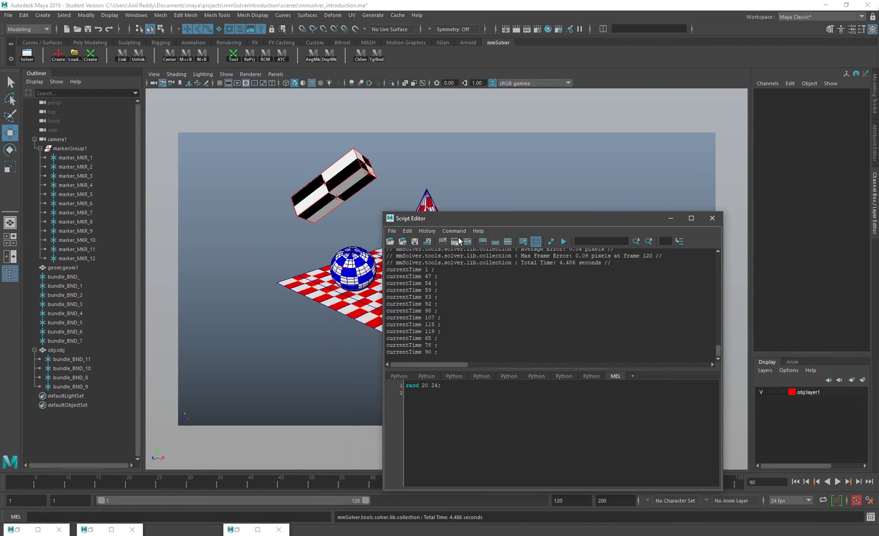
pyautogui.moveTo(570, 303); pyautogui.dragTo(612, 303)
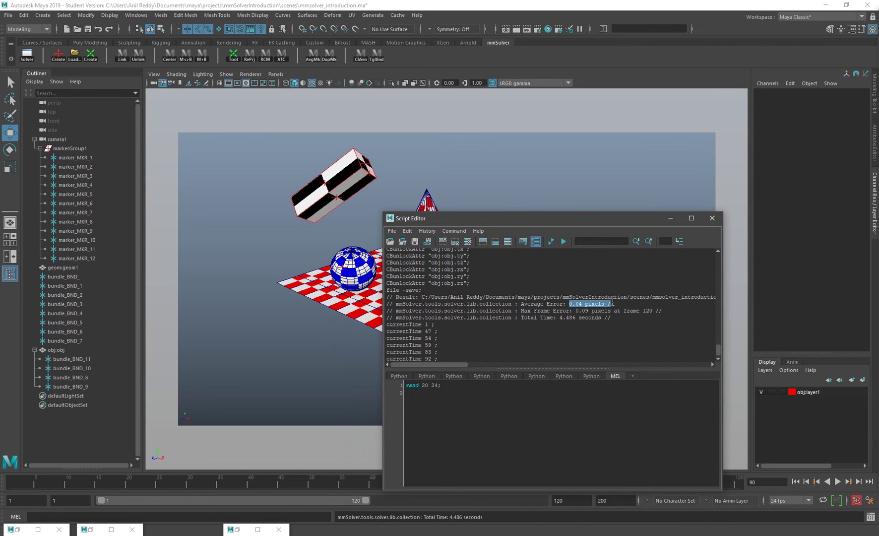
pyautogui.click(670, 218)
pyautogui.click(530, 186)
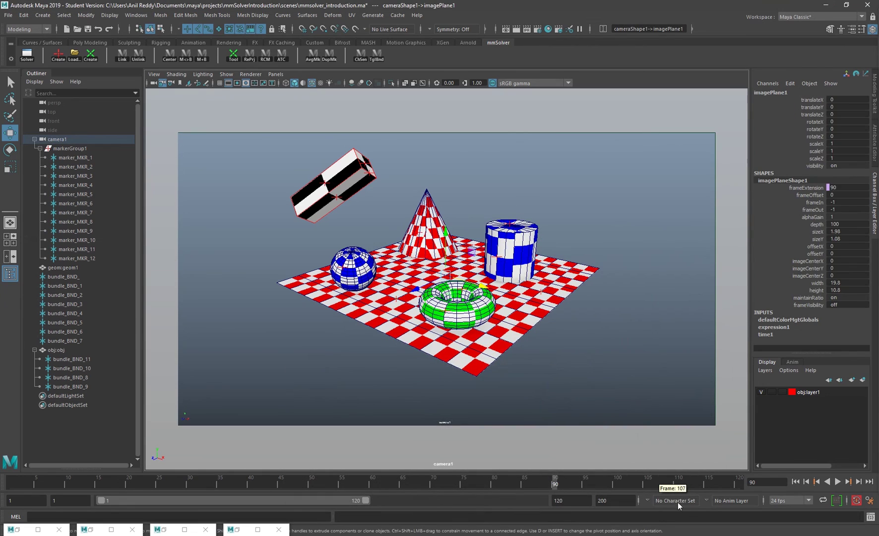
# Scrub the timeline back to frame 1 and look over the viewport's object display filters
pyautogui.moveTo(711, 489); pyautogui.dragTo(10, 488)
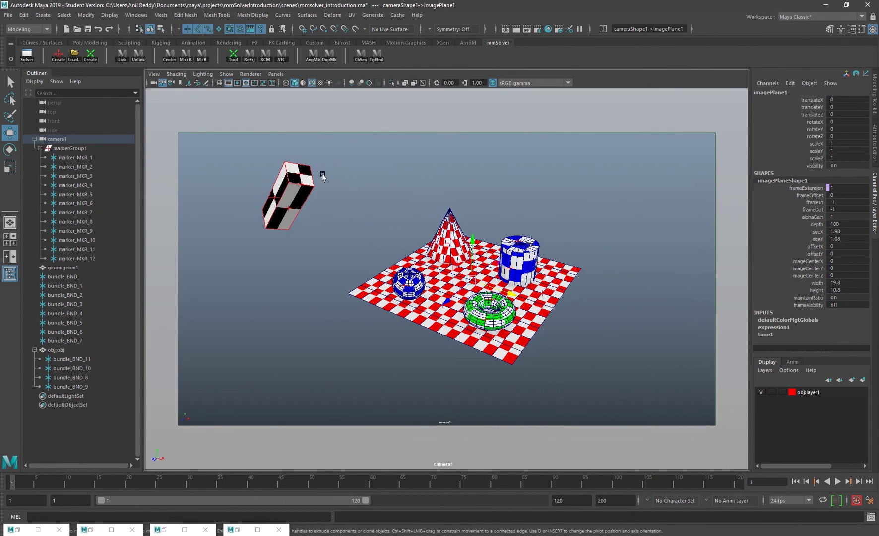
pyautogui.click(230, 76)
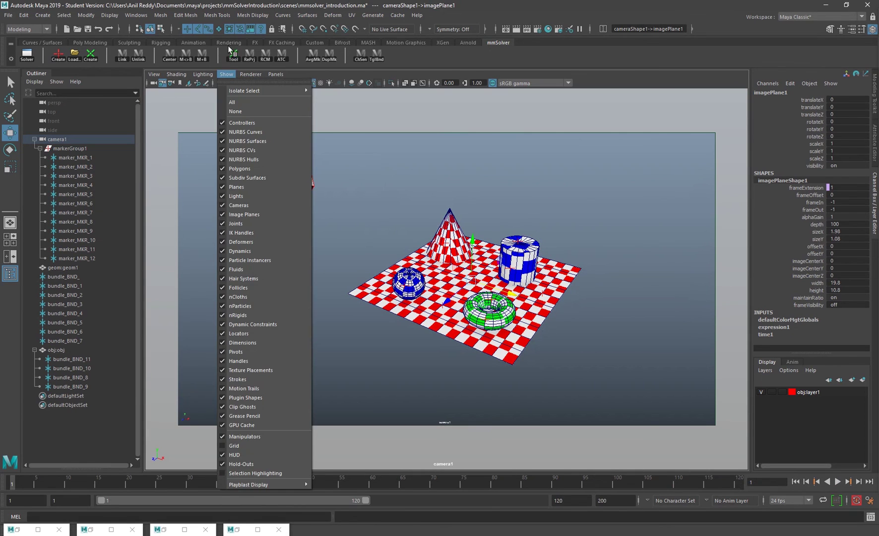
pyautogui.click(692, 78)
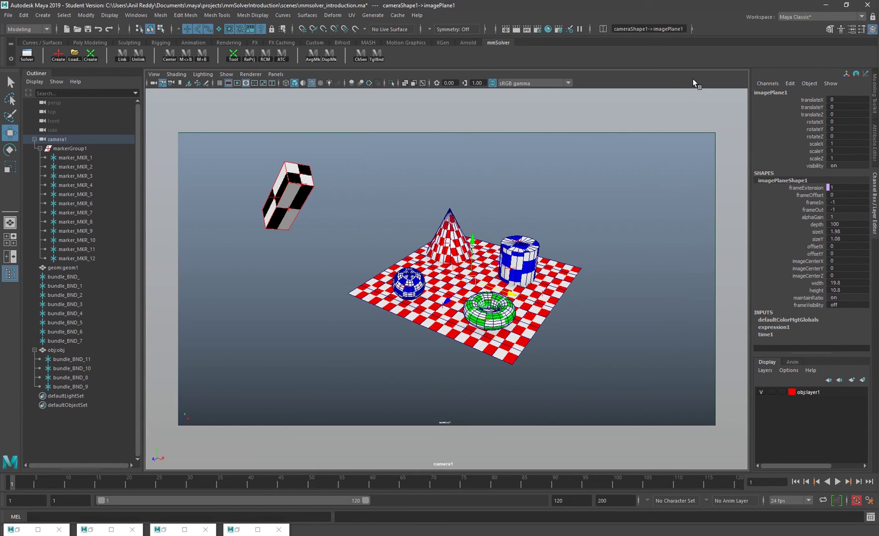